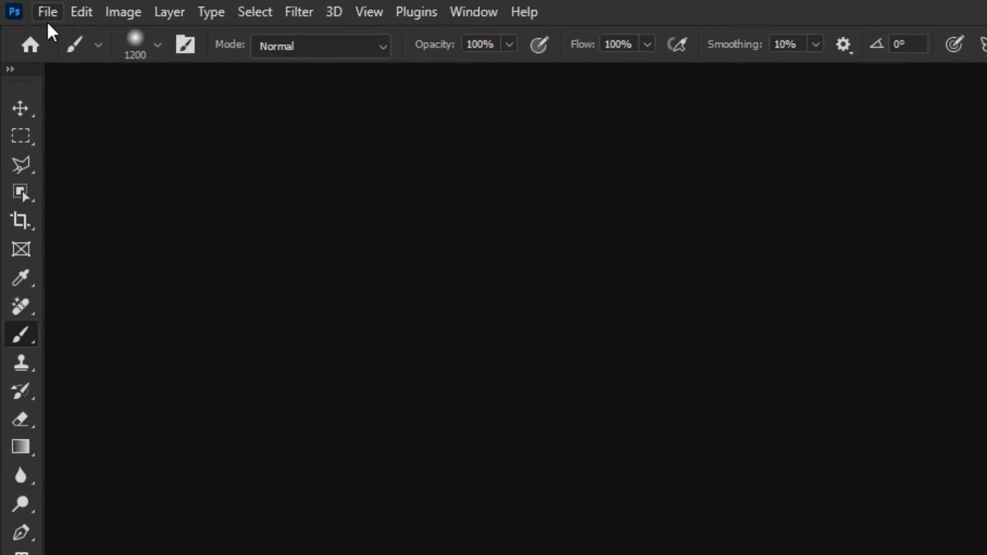
# - Create a new landscape document, 18 x 12 inches at 300 pixels/inch, in RGB Color with a white background
pyautogui.click(47, 13)
pyautogui.click(56, 32)
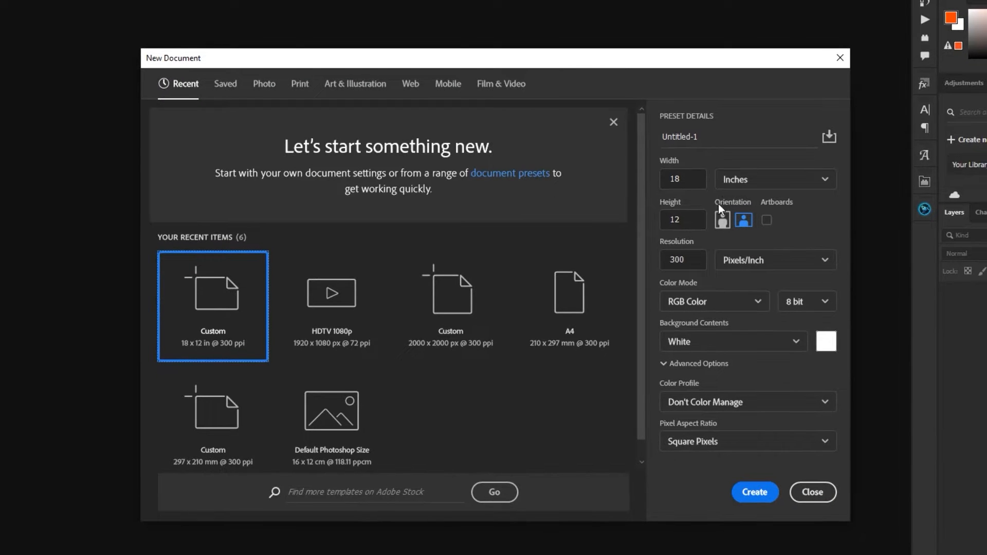
pyautogui.click(747, 183)
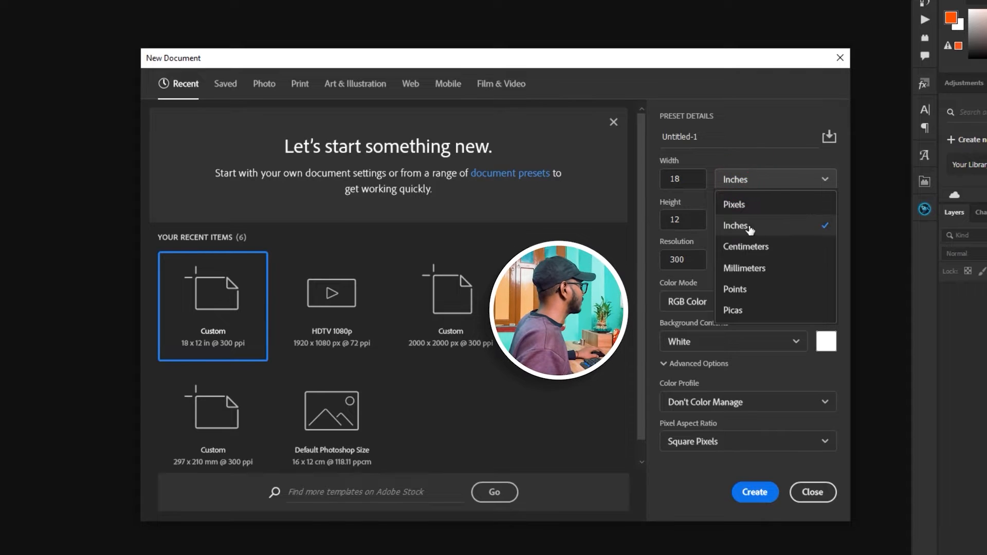
pyautogui.click(690, 180)
pyautogui.doubleClick(690, 179)
pyautogui.doubleClick(689, 221)
pyautogui.doubleClick(689, 261)
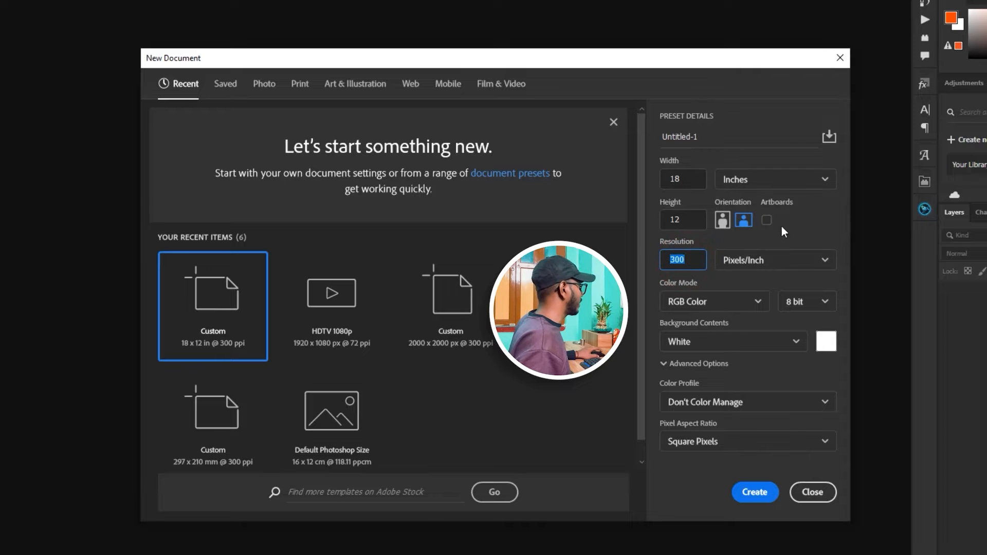
pyautogui.click(755, 492)
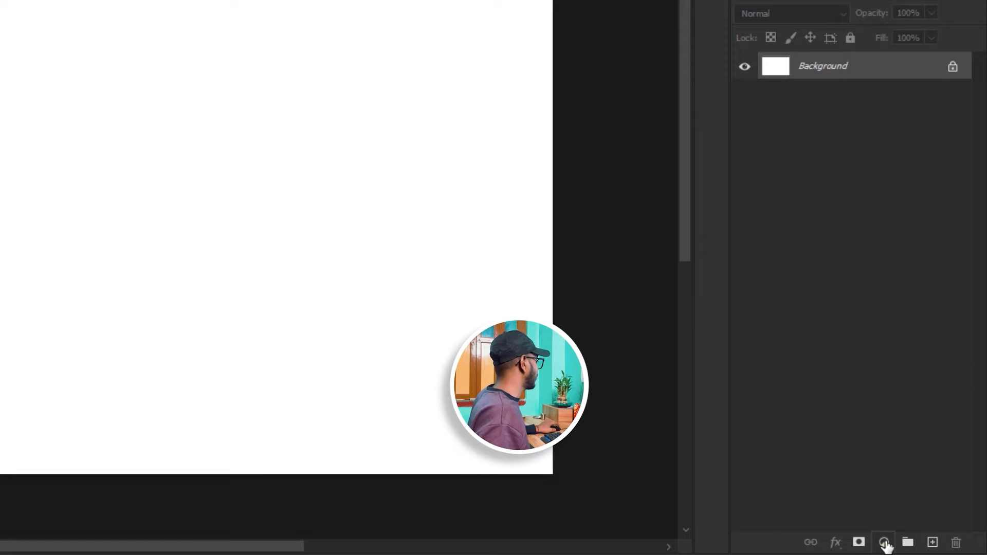
# - Add a Solid Color fill layer above the background using the hex colour 300808
pyautogui.click(884, 542)
pyautogui.click(873, 227)
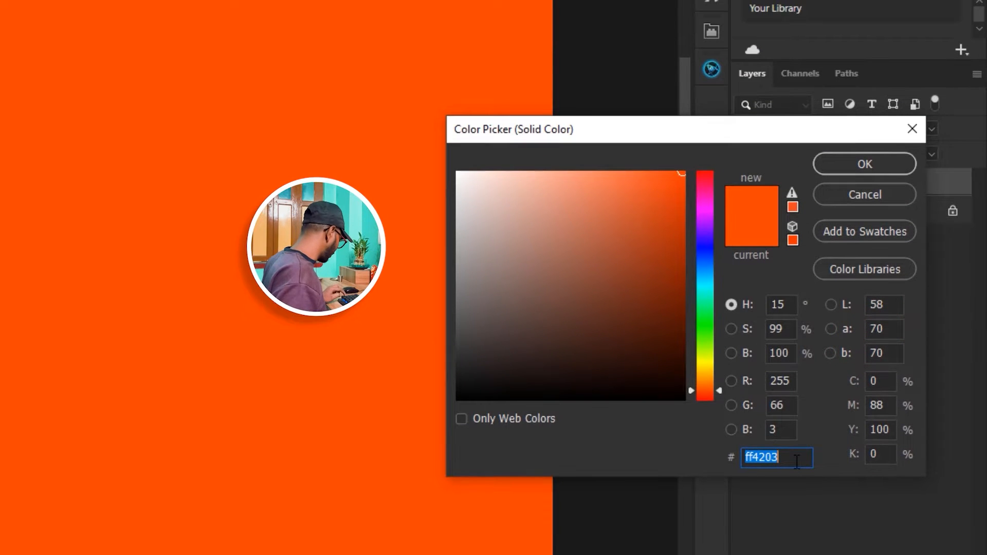
pyautogui.write('300')
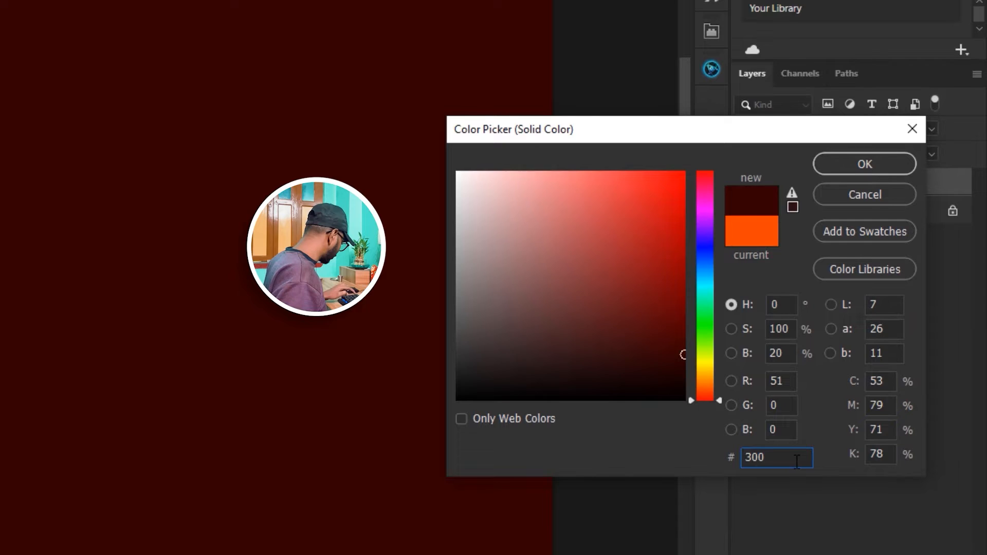
pyautogui.write('808')
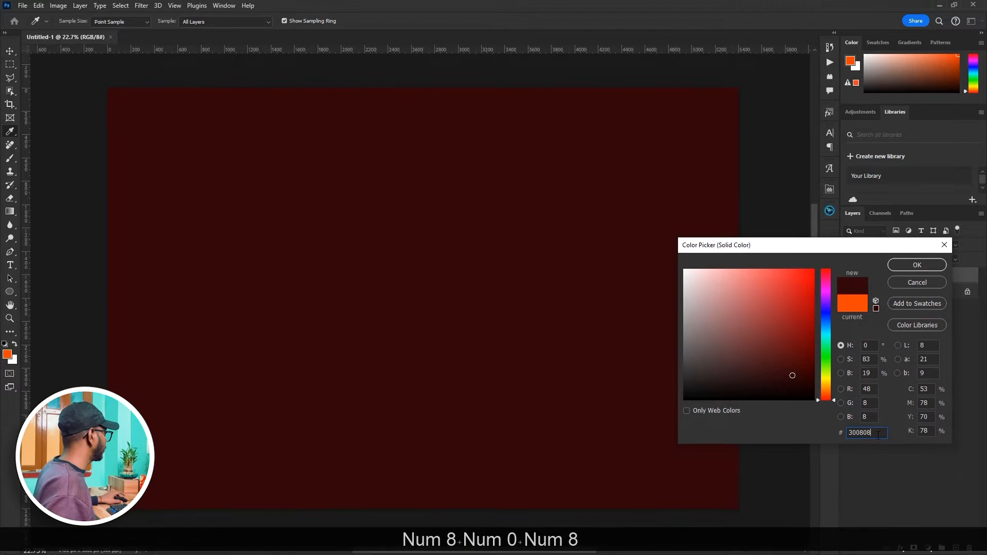
pyautogui.click(893, 266)
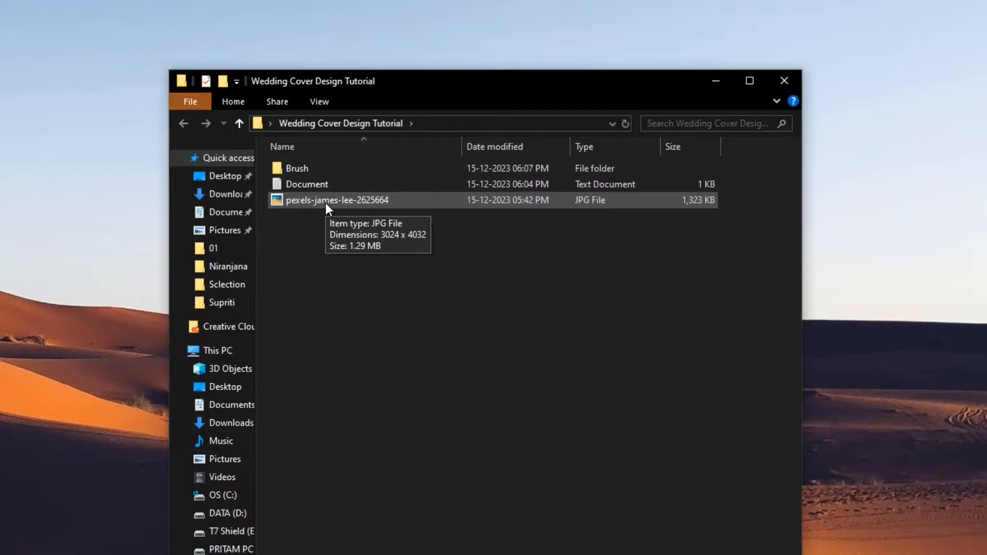
# - Place the pexels-james-lee-2625664 feather image in the document, rotated 90° clockwise and scaled up to cover the canvas
pyautogui.moveTo(326, 203); pyautogui.dragTo(437, 379)
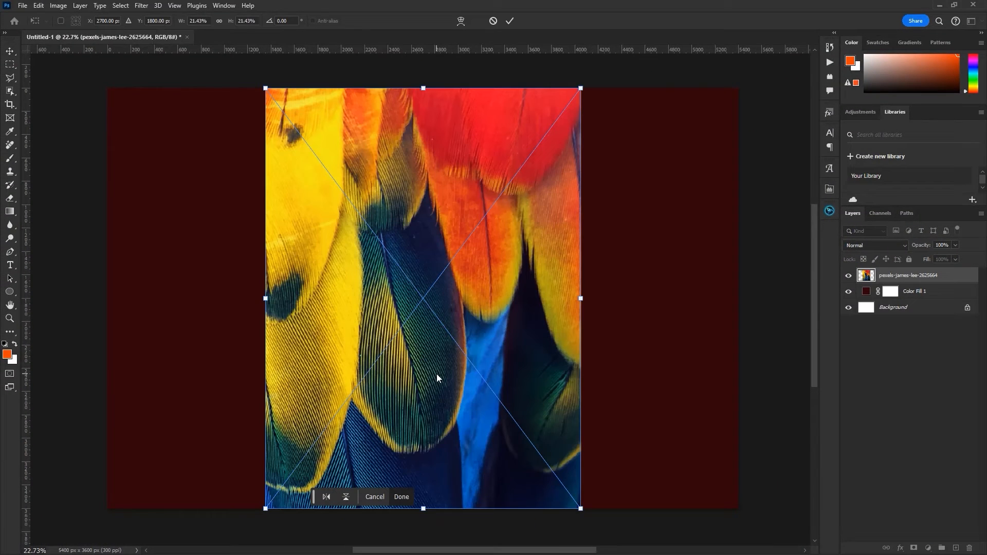
pyautogui.rightClick(493, 281)
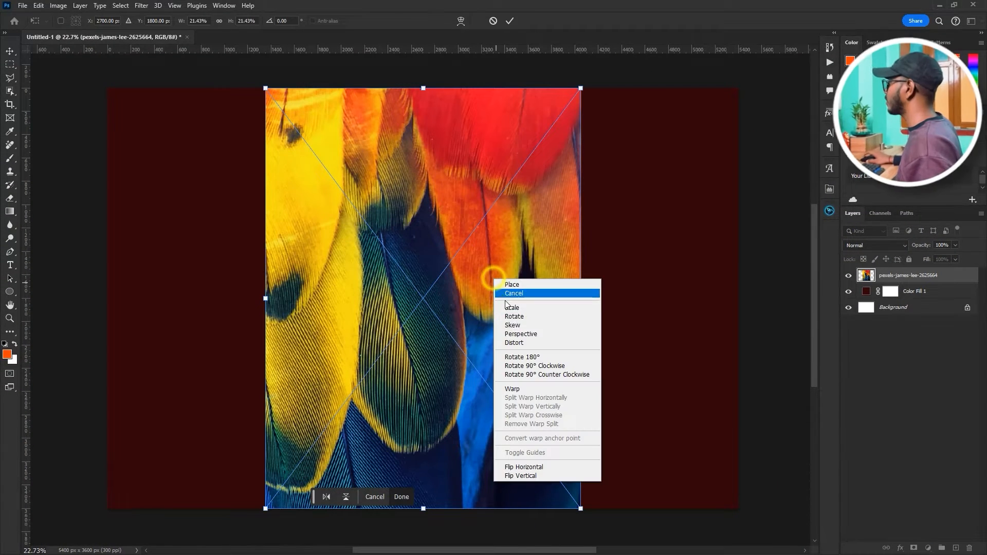
pyautogui.click(537, 369)
pyautogui.scroll(-1, 525, 344)
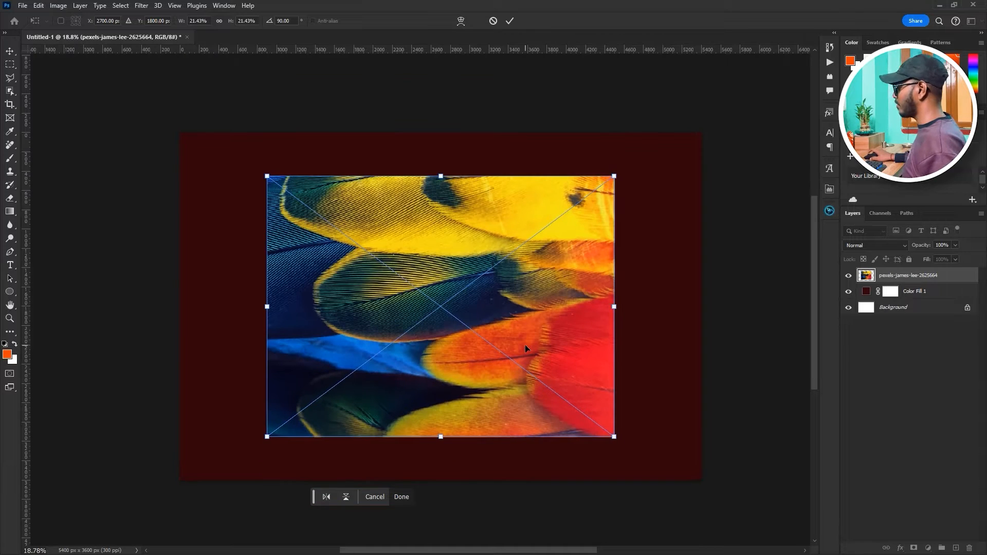
pyautogui.moveTo(613, 176); pyautogui.dragTo(714, 127)
pyautogui.press('Return')
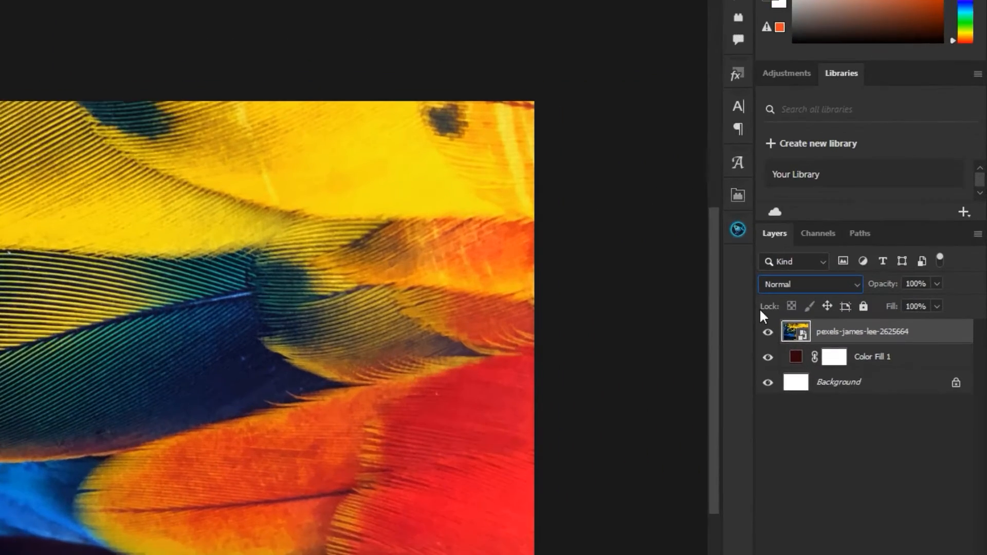
# - Set the feather image layer's blend mode to Soft Light and its opacity to 29%
pyautogui.click(855, 245)
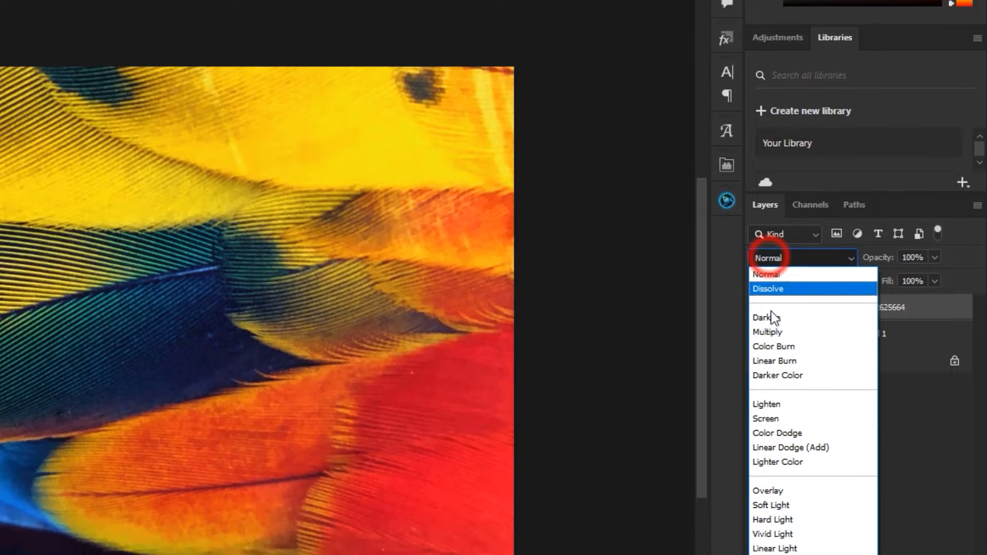
pyautogui.click(769, 505)
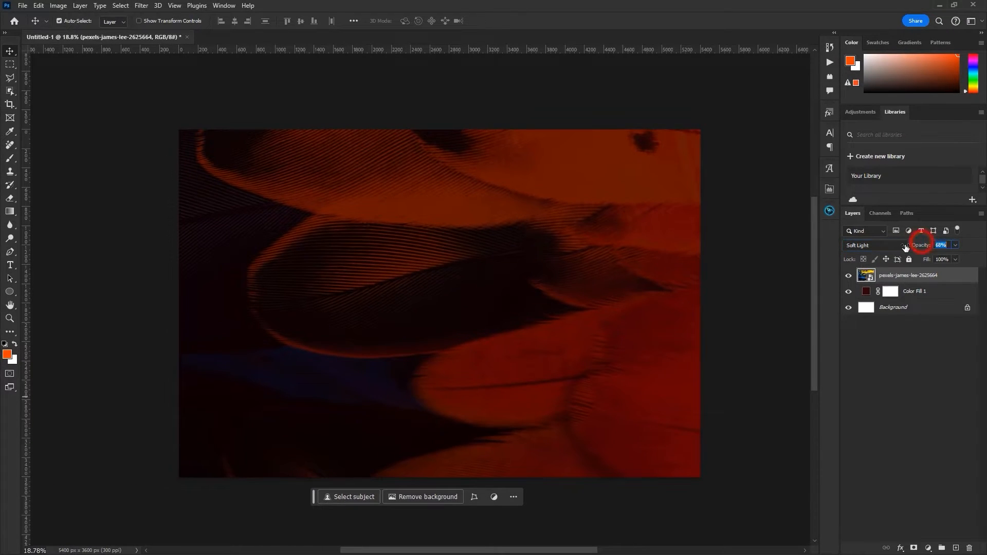
pyautogui.moveTo(905, 247); pyautogui.dragTo(918, 245)
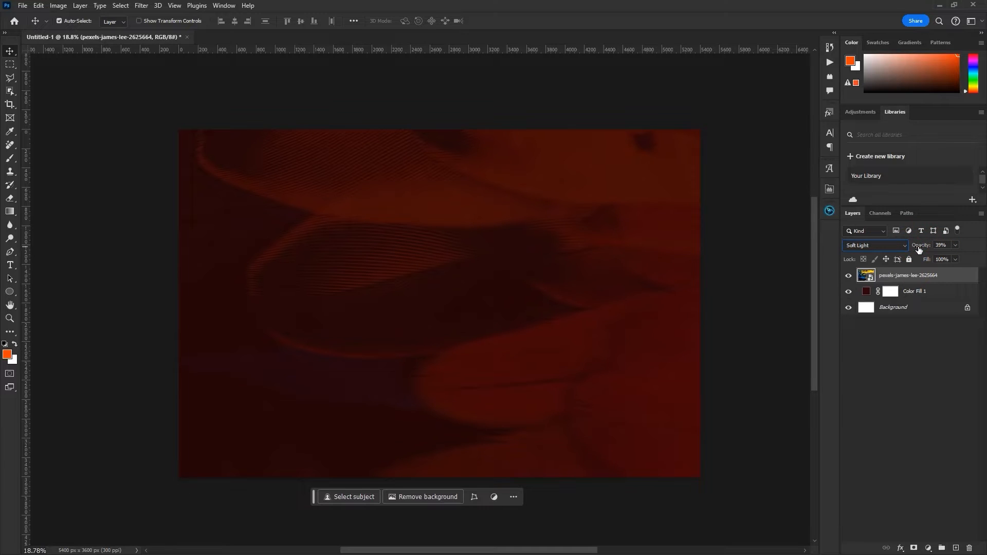
pyautogui.click(849, 276)
pyautogui.click(849, 276)
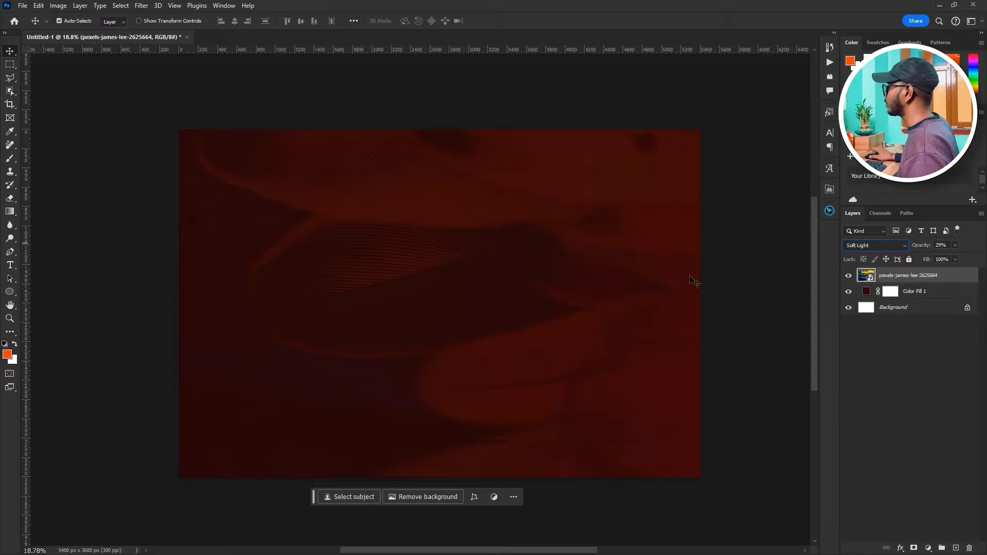
# - With the Brush tool, import the 20 Dividers Brushes.abr set from the Wedding Cover Design Tutorial folder on the Desktop
pyautogui.scroll(1, 725, 319)
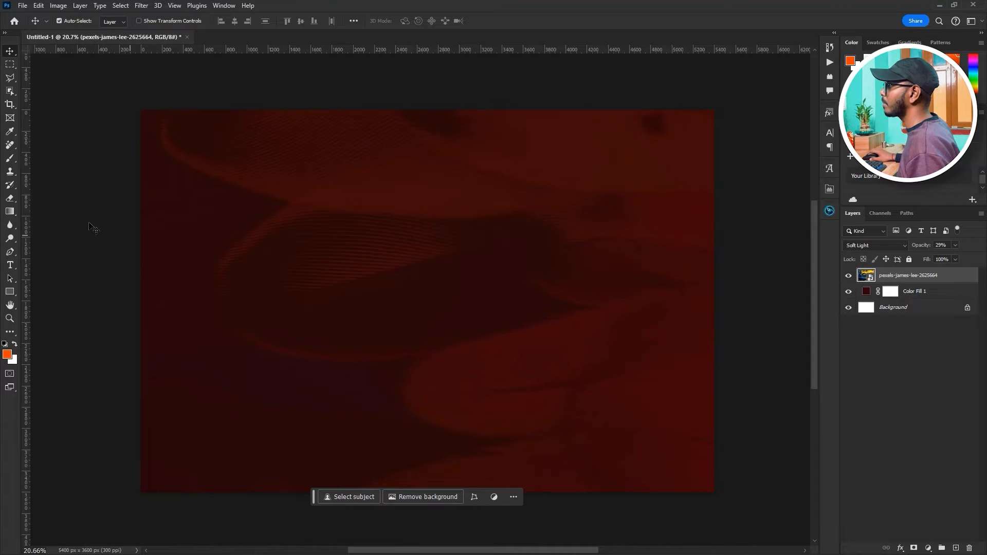
pyautogui.click(10, 158)
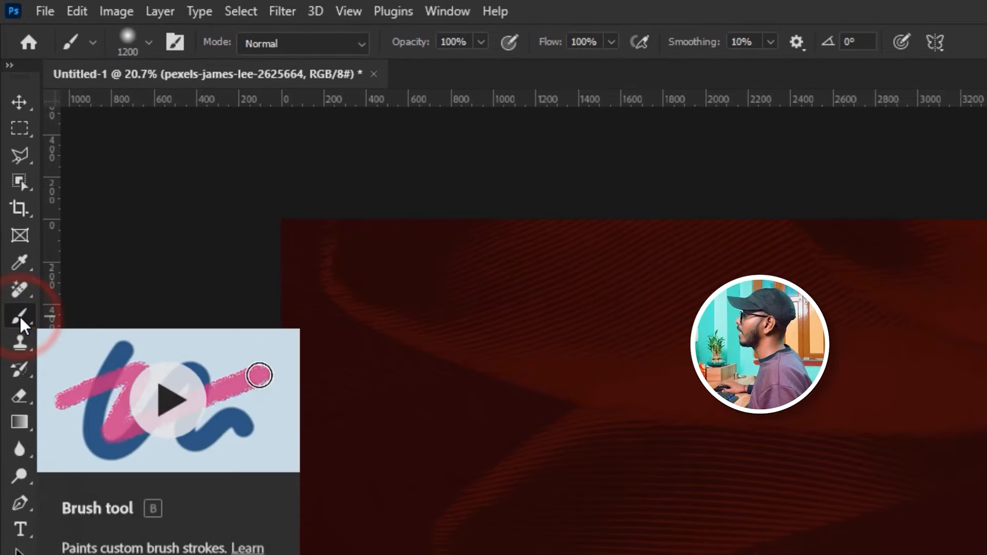
pyautogui.click(133, 39)
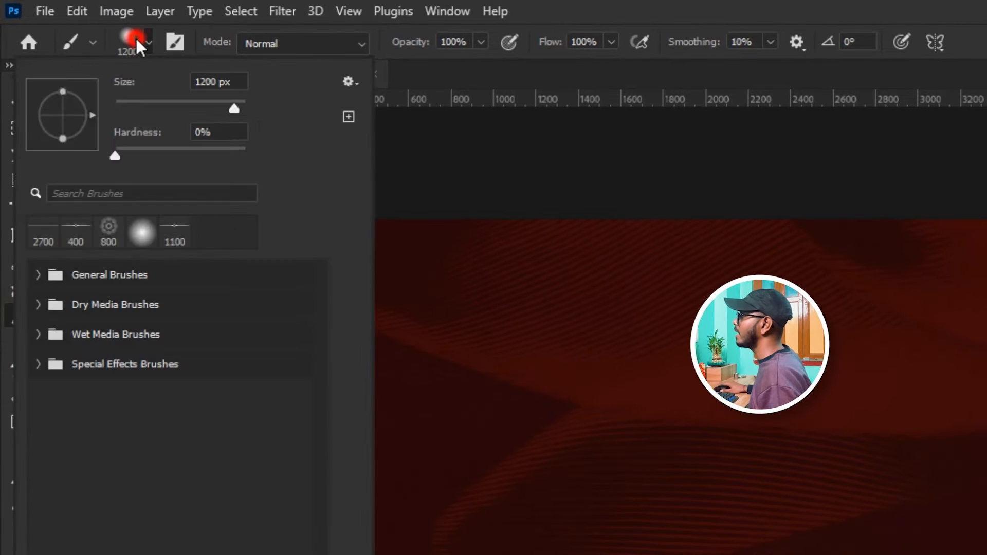
pyautogui.click(346, 80)
pyautogui.click(413, 381)
pyautogui.click(78, 225)
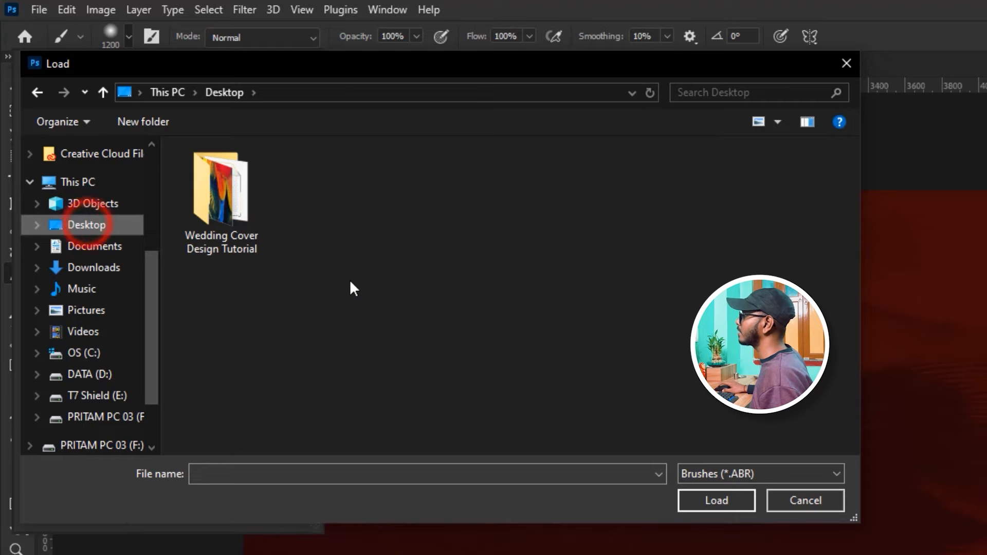
pyautogui.doubleClick(235, 238)
pyautogui.doubleClick(230, 172)
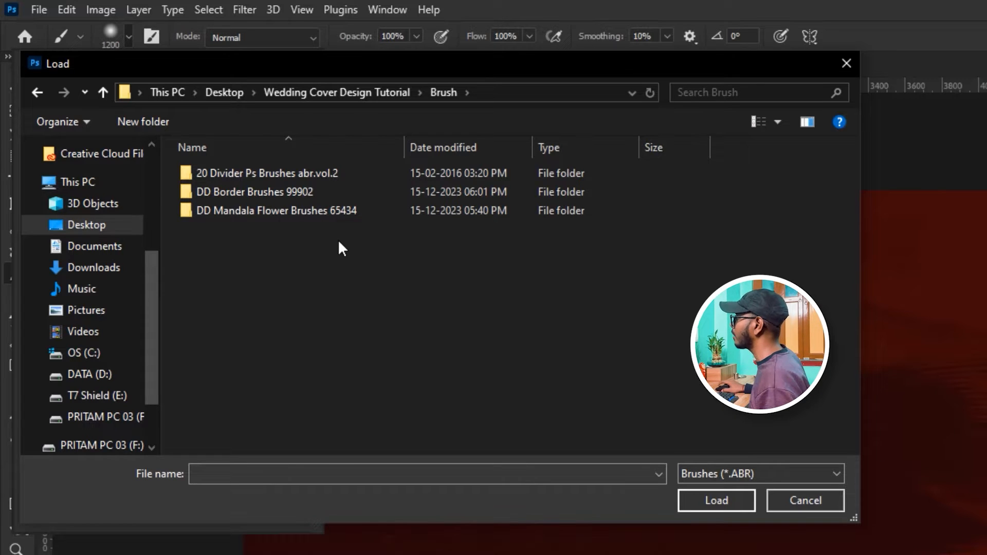
pyautogui.click(226, 174)
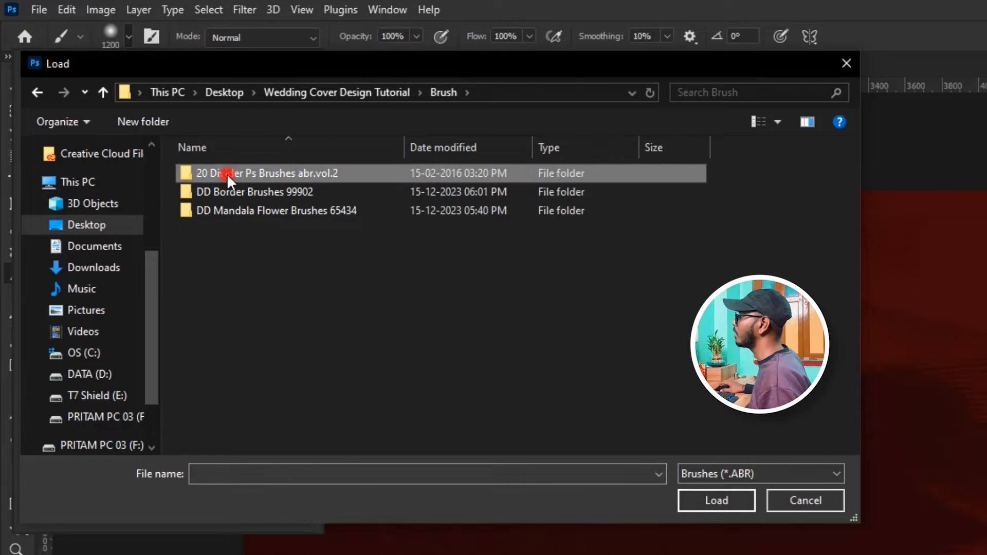
pyautogui.doubleClick(226, 174)
pyautogui.doubleClick(241, 177)
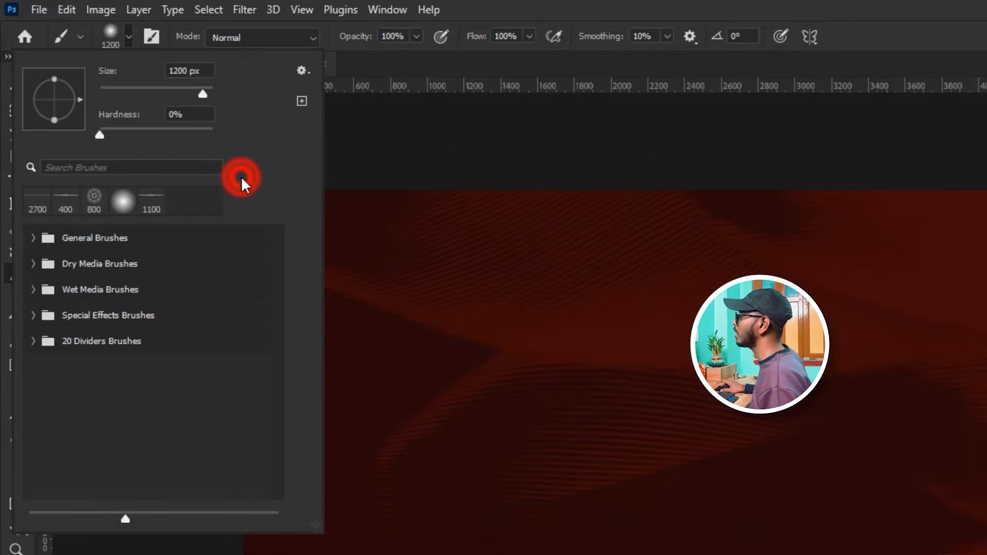
# - Import the DD Border Brushes 99902.abr brush set from its folder inside Brush
pyautogui.click(301, 70)
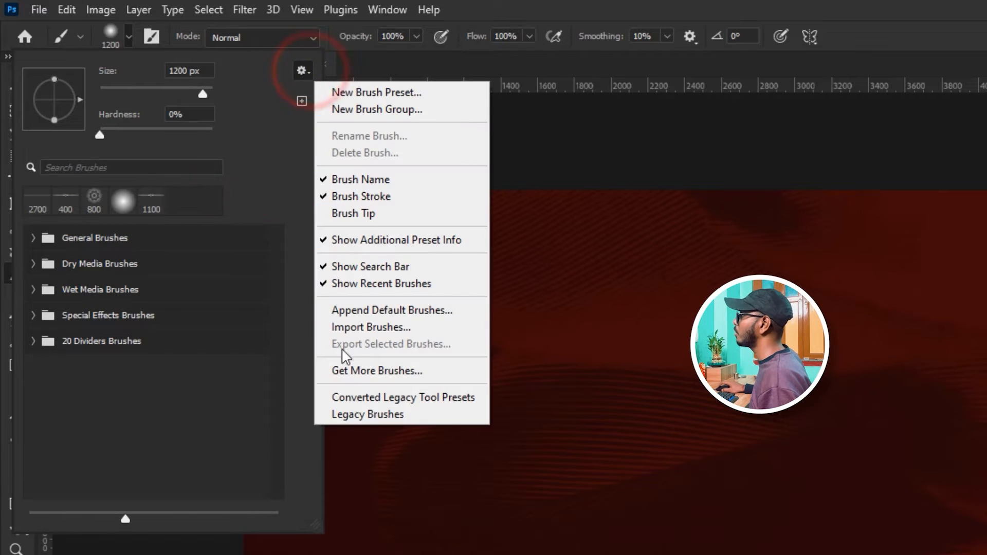
pyautogui.click(346, 327)
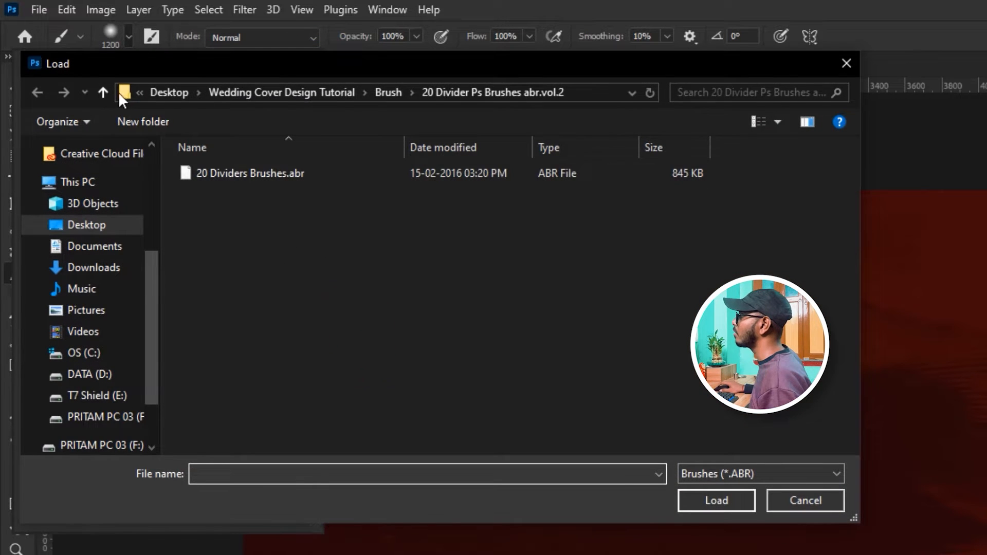
pyautogui.click(106, 92)
pyautogui.doubleClick(212, 190)
pyautogui.doubleClick(215, 169)
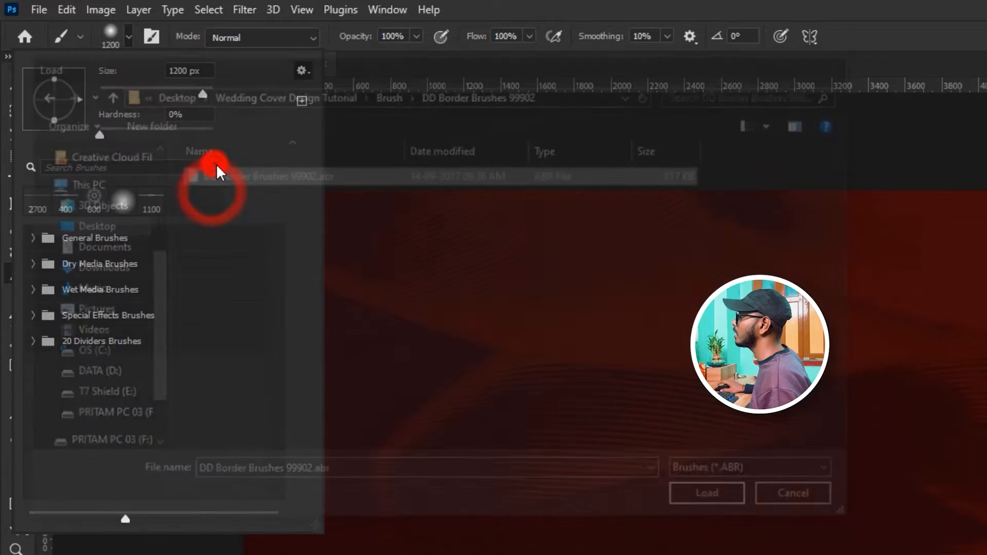
# - Import the DD Mandala Flower Brushes 65434 set from its folder inside Brush
pyautogui.click(303, 70)
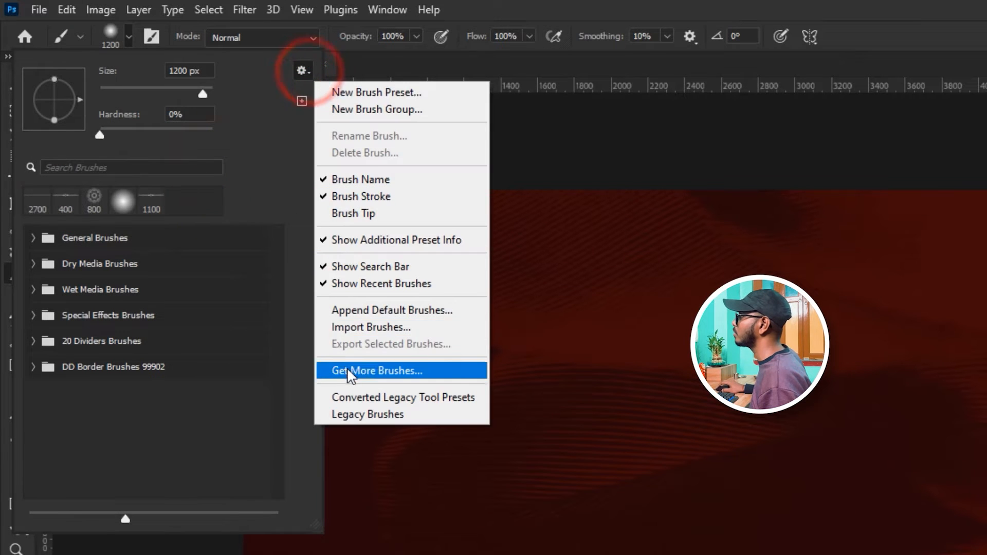
pyautogui.click(348, 326)
pyautogui.click(113, 86)
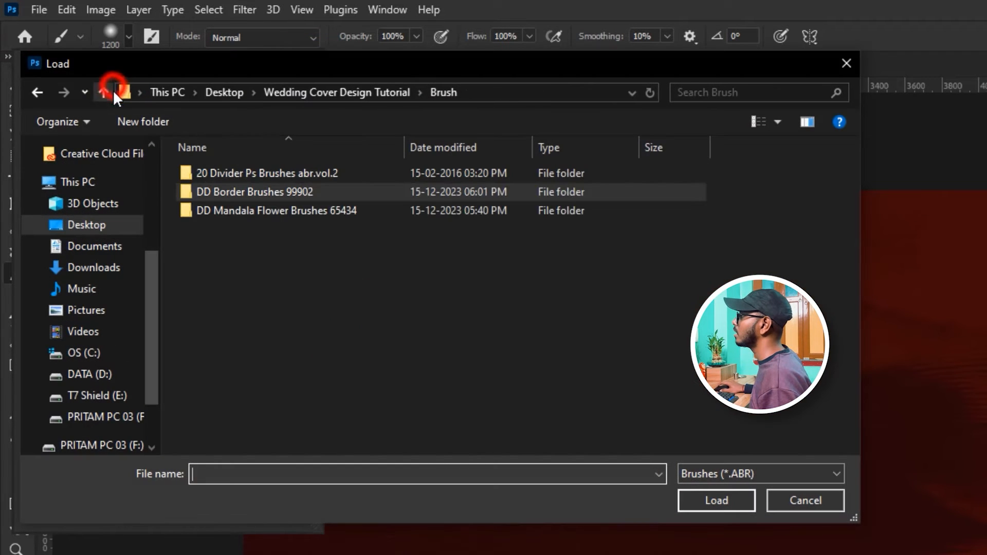
pyautogui.doubleClick(222, 211)
pyautogui.doubleClick(226, 172)
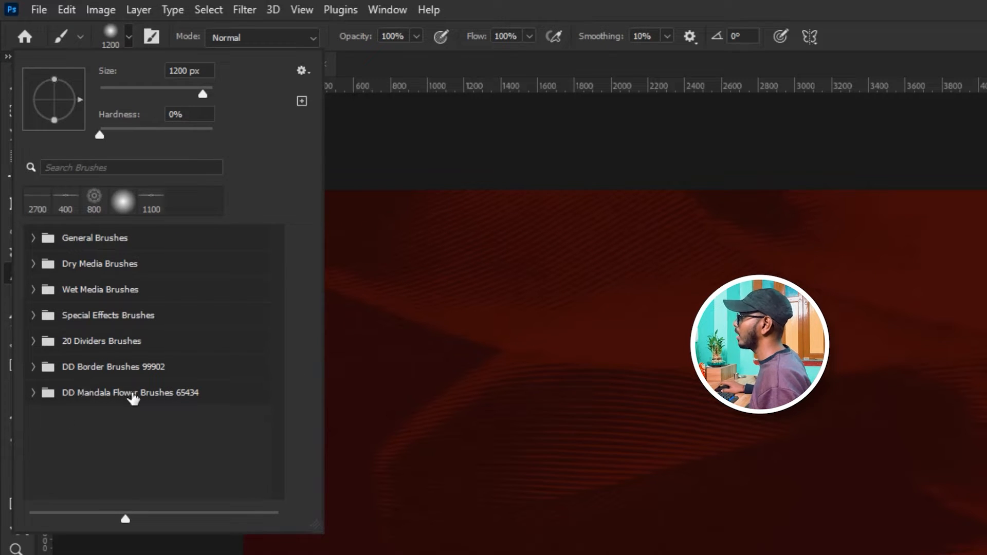
# - Choose the Mandala 2 brush from the DD Mandala Flower Brushes 65434 group
pyautogui.click(32, 395)
pyautogui.scroll(-1, 83, 410)
pyautogui.click(107, 390)
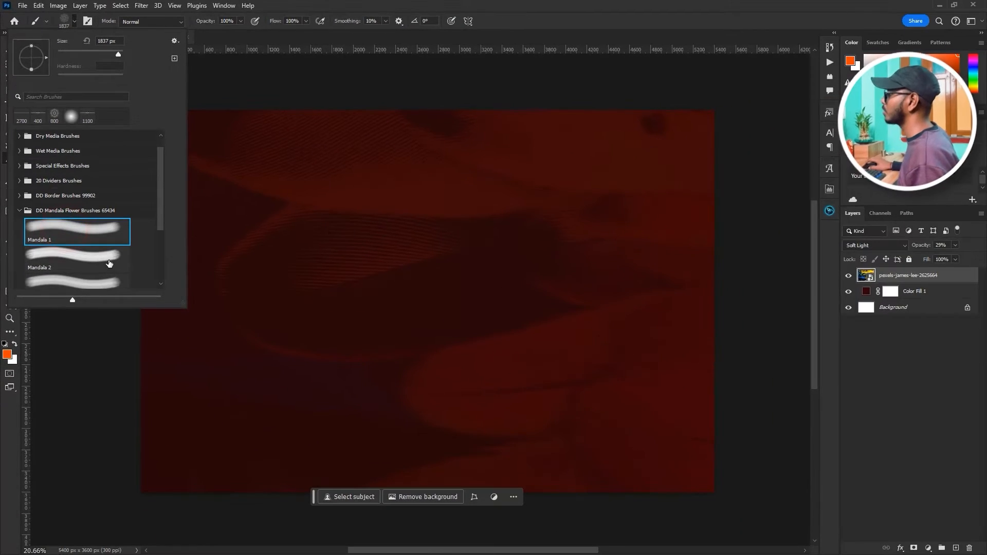
pyautogui.click(115, 300)
pyautogui.scroll(-1, 108, 276)
pyautogui.click(105, 276)
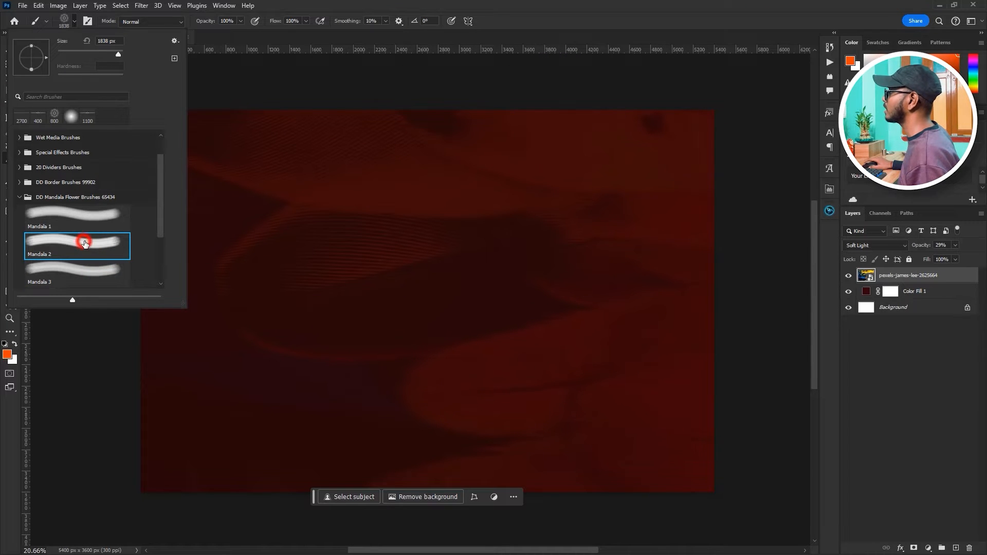
pyautogui.click(578, 31)
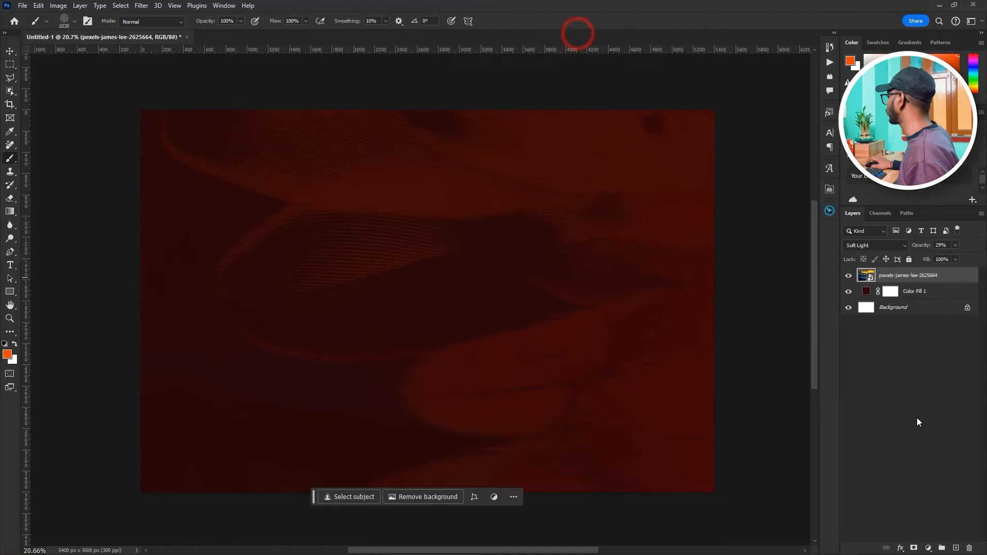
# - On a new layer, stamp the mandala brush once in orange ff4203 slightly left of the cover's centre
pyautogui.click(956, 548)
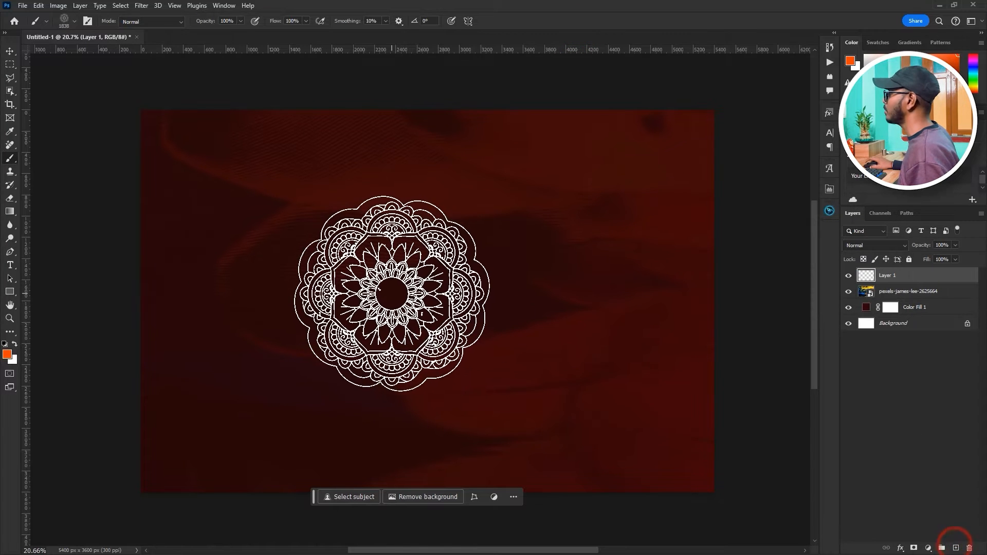
pyautogui.scroll(1, 385, 310)
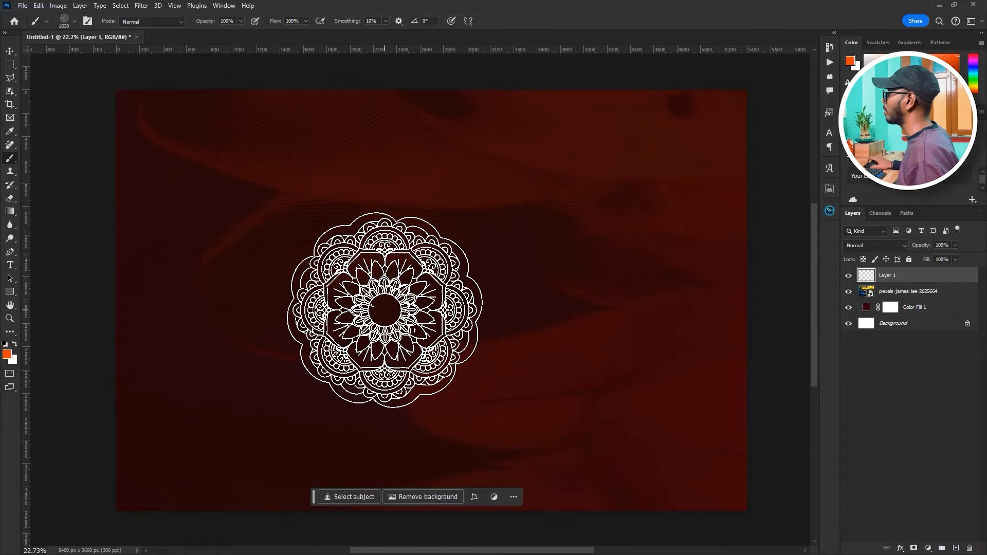
pyautogui.click(6, 354)
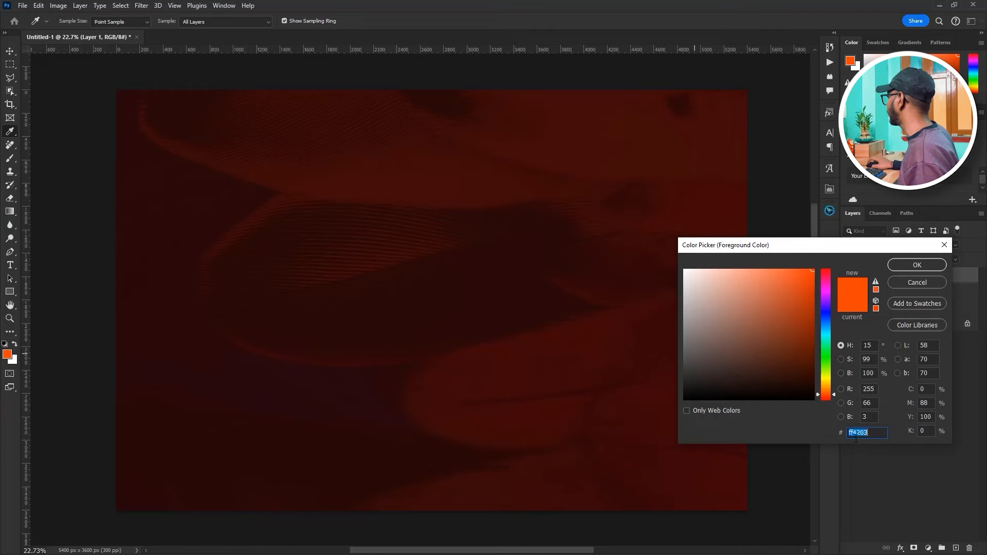
pyautogui.click(911, 269)
pyautogui.press('b')
pyautogui.scroll(-1, 365, 291)
pyautogui.scroll(1, 364, 290)
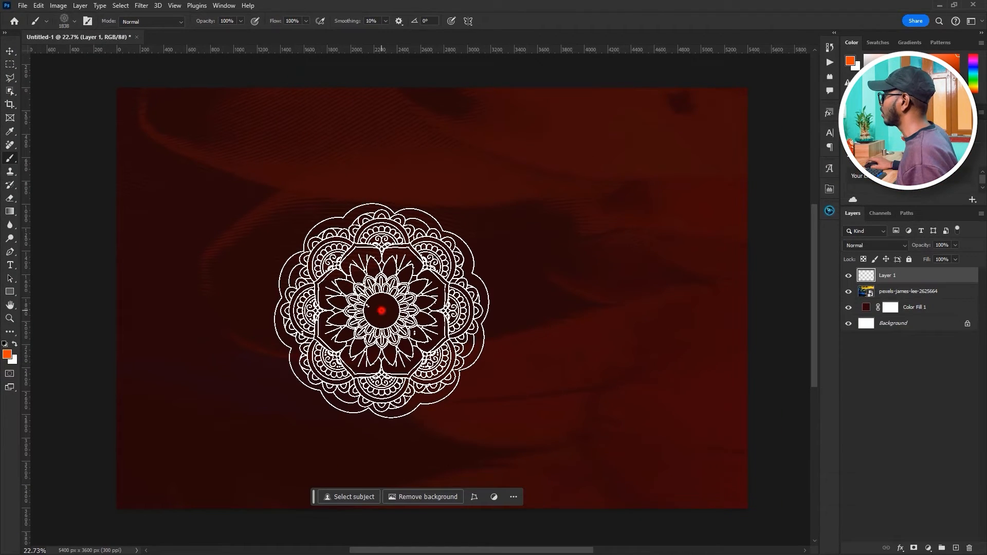
pyautogui.click(382, 310)
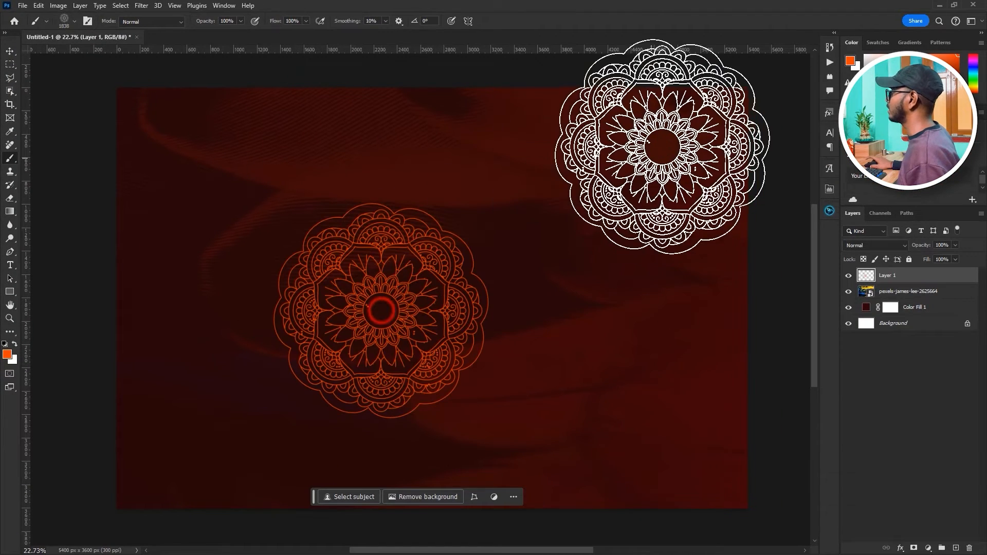
# - Enlarge the mandala slightly and move it further into the left half of the cover
pyautogui.click(11, 51)
pyautogui.scroll(-1, 318, 193)
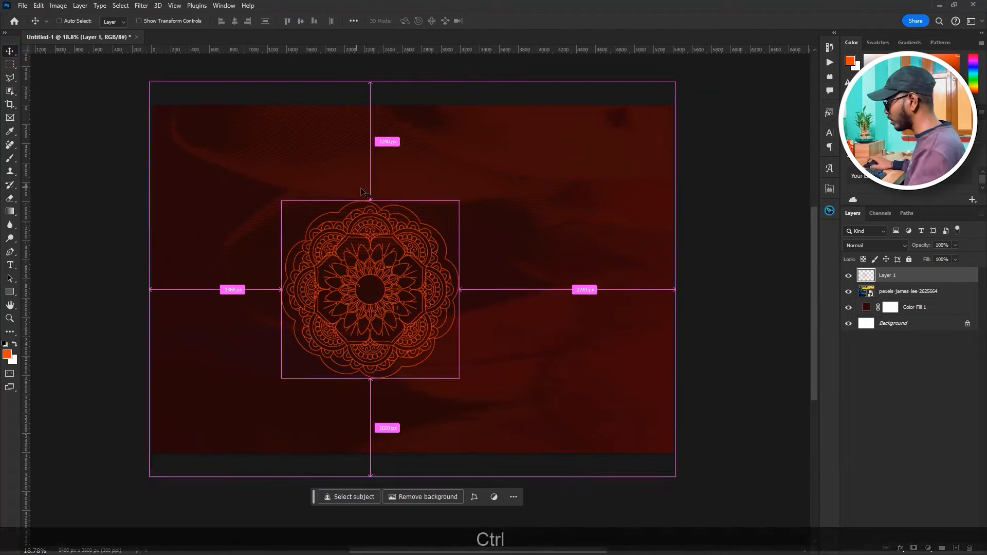
pyautogui.hotkey('ctrl', 't')
pyautogui.moveTo(459, 201); pyautogui.dragTo(468, 191)
pyautogui.moveTo(429, 256); pyautogui.dragTo(372, 246)
pyautogui.press('Return')
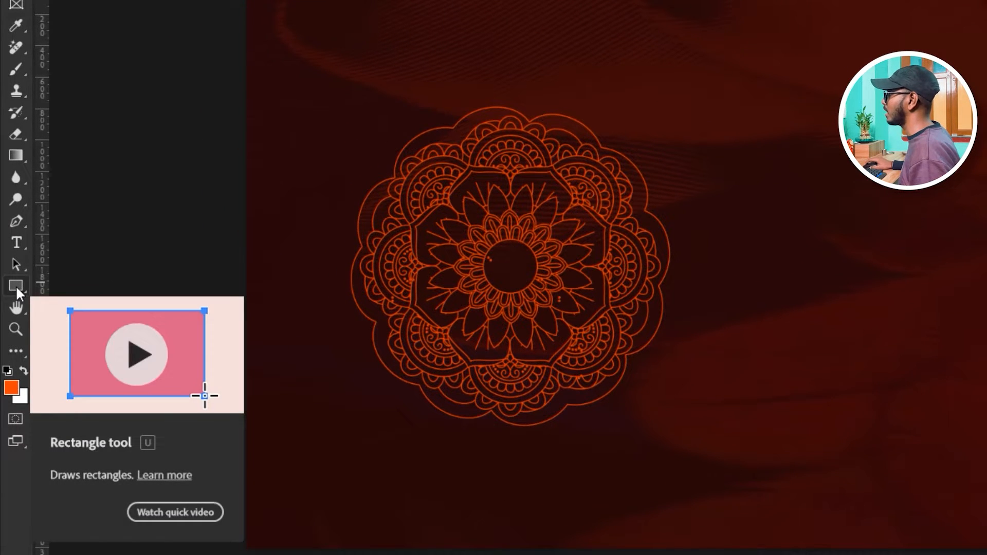
# - Set up the Ellipse tool in Shape mode with the grey fill 949292
pyautogui.click(15, 285)
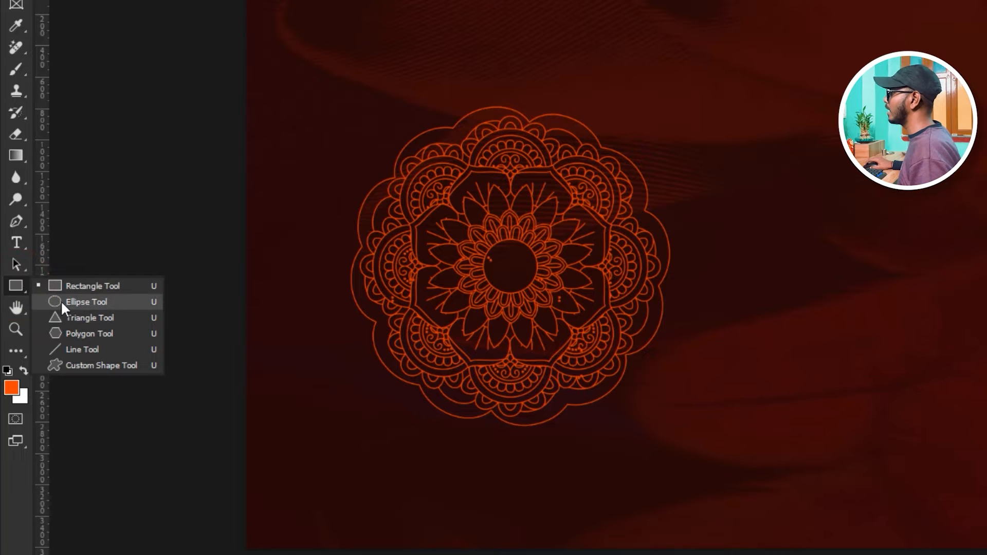
pyautogui.click(75, 302)
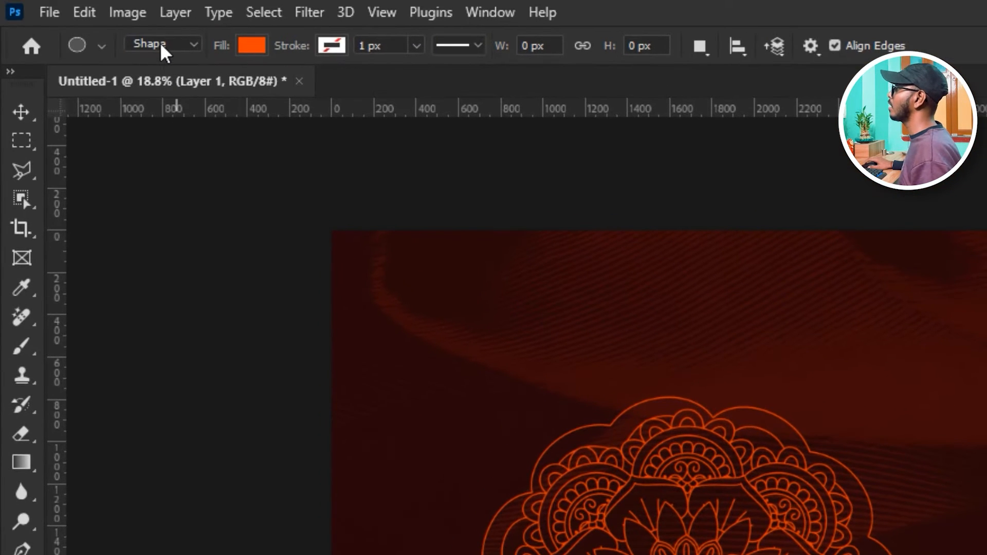
pyautogui.click(161, 44)
pyautogui.click(159, 54)
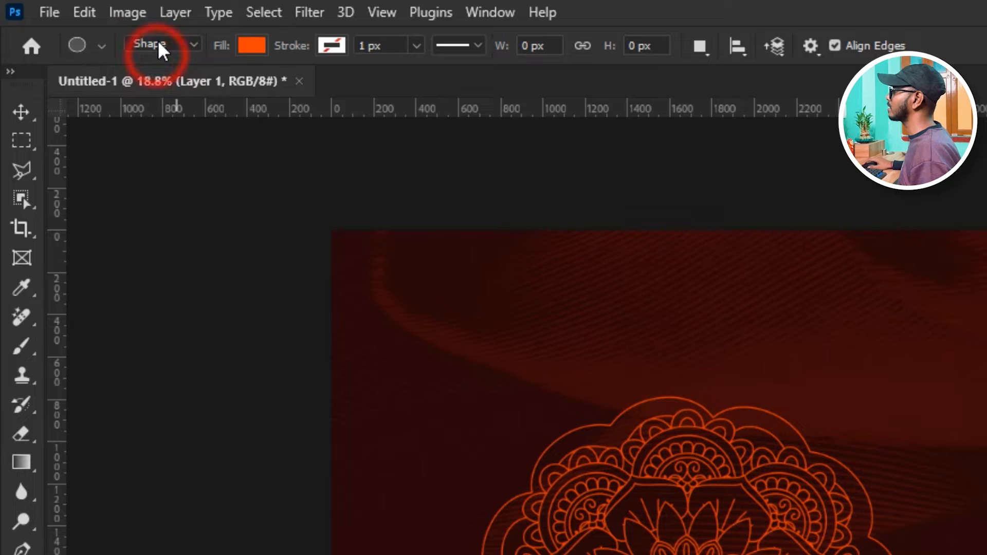
pyautogui.click(251, 51)
pyautogui.click(387, 88)
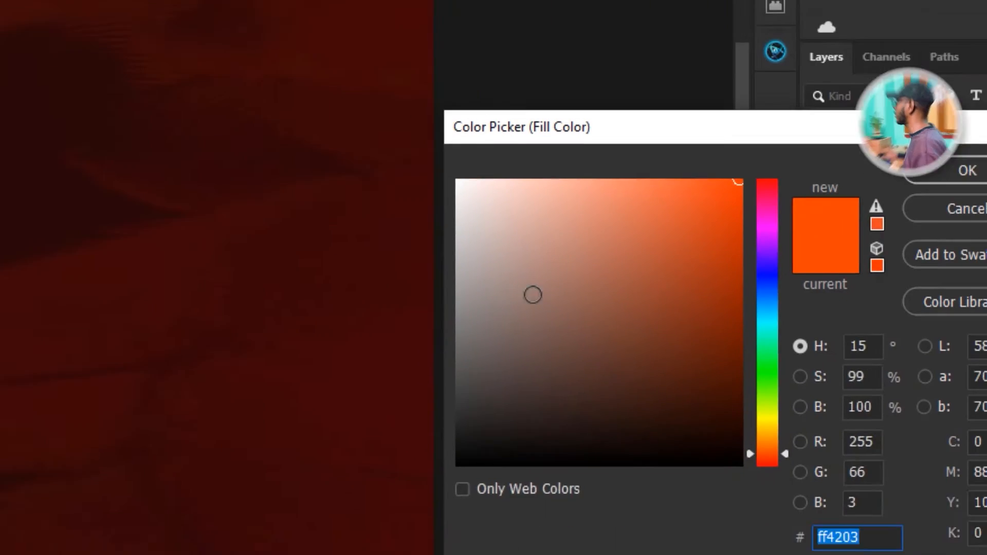
pyautogui.moveTo(533, 294)
pyautogui.mouseDown()
pyautogui.moveTo(453, 346)
pyautogui.moveTo(452, 300)
pyautogui.mouseUp()
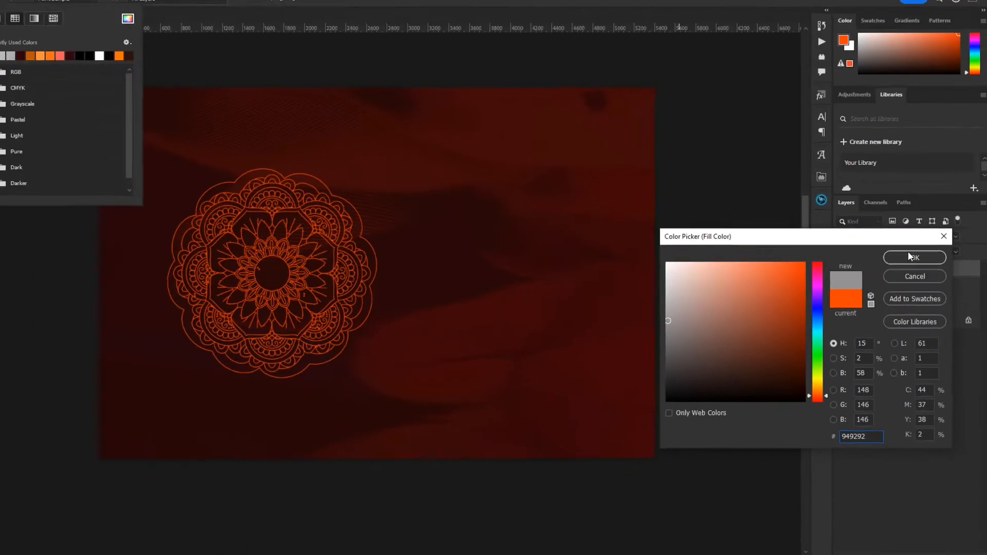
pyautogui.click(907, 252)
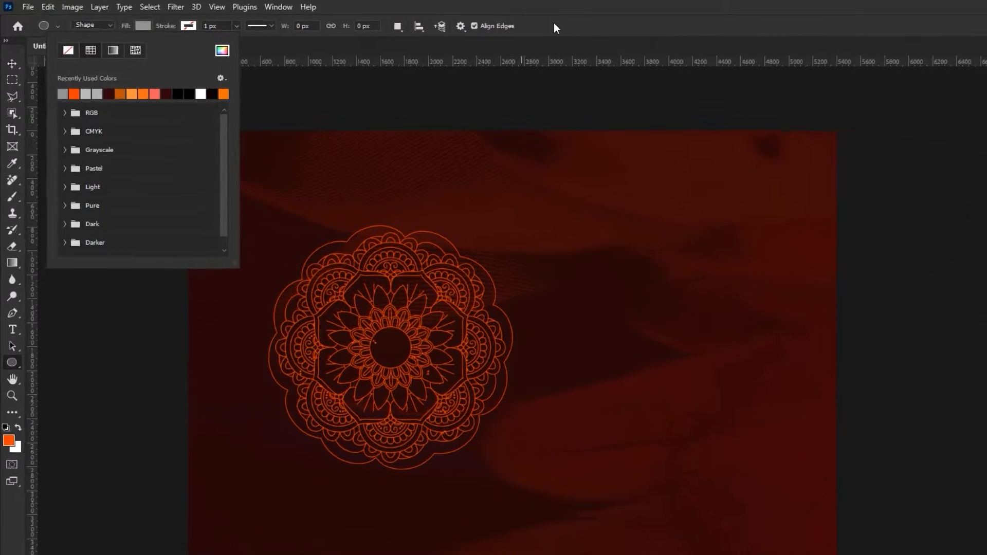
pyautogui.click(529, 26)
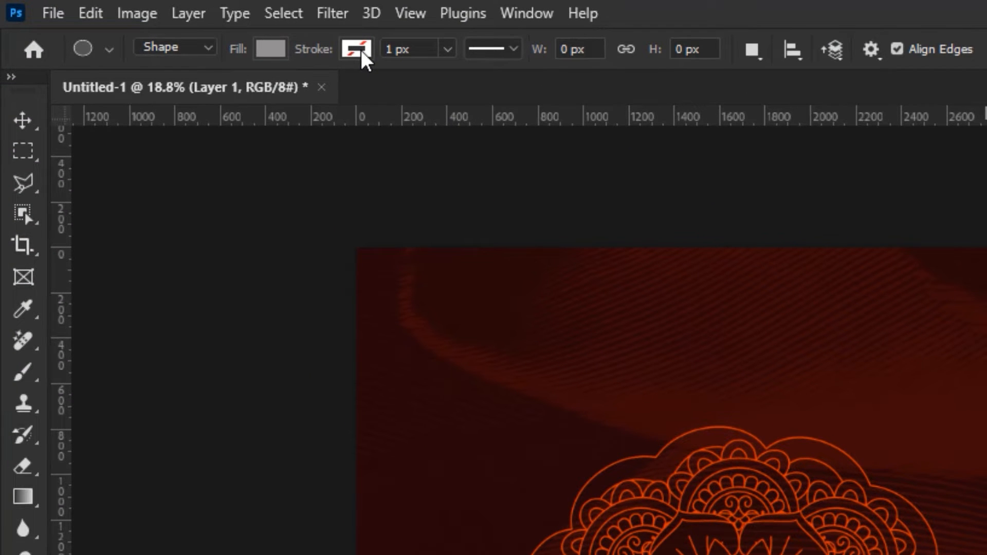
# - With no stroke, draw a circle about 1452 px in diameter in the cover's right half
pyautogui.click(363, 52)
pyautogui.click(215, 97)
pyautogui.press('Return')
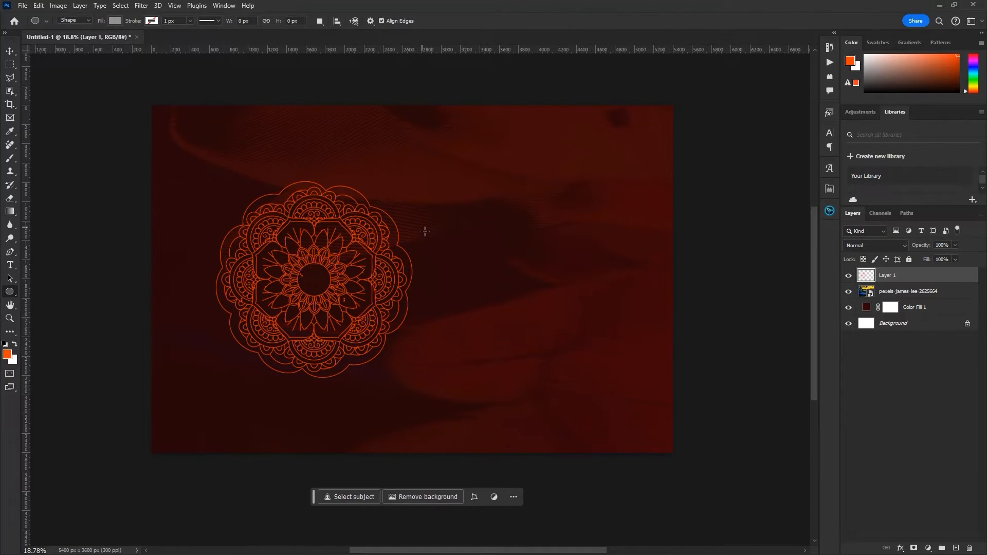
pyautogui.moveTo(458, 231); pyautogui.dragTo(599, 370)
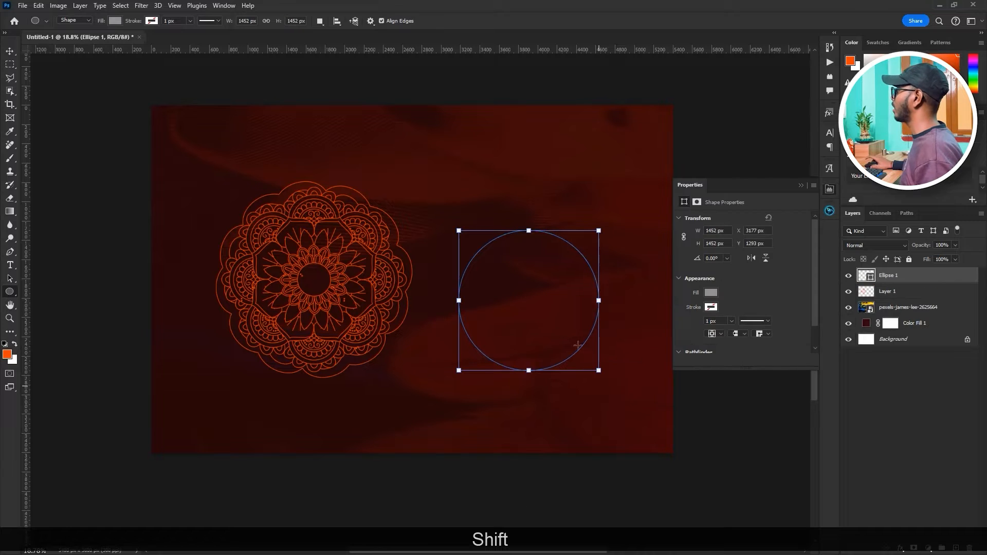
# - Move the grey circle onto the middle of the mandala and scale it to about 93.77% from its centre
pyautogui.click(10, 52)
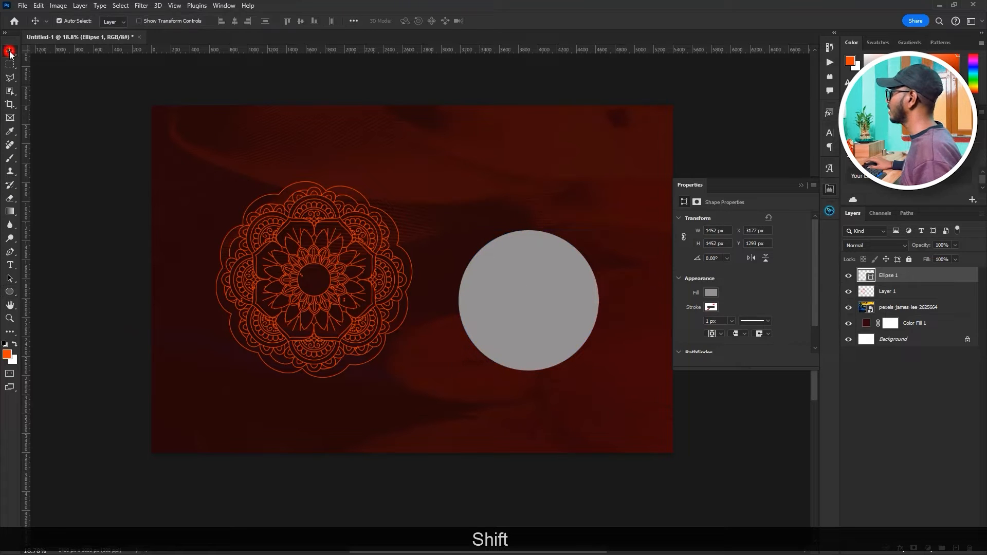
pyautogui.moveTo(539, 321); pyautogui.dragTo(323, 303)
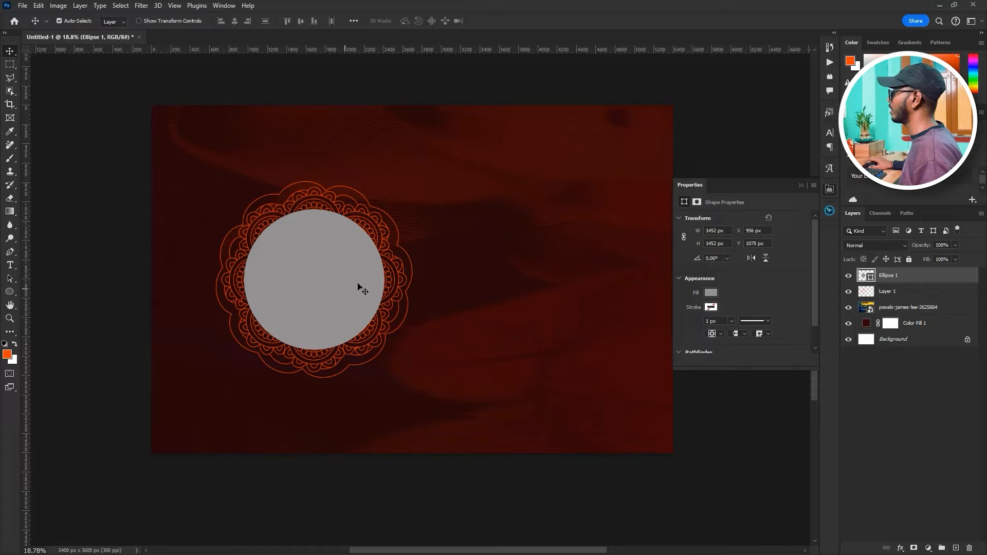
pyautogui.hotkey('ctrl', 't')
pyautogui.moveTo(384, 208); pyautogui.dragTo(383, 215)
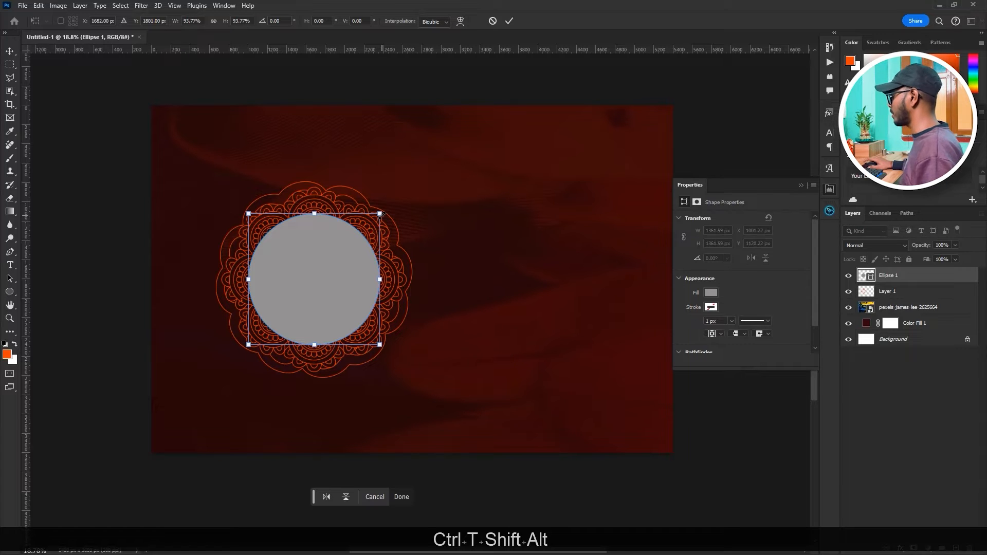
pyautogui.press('Return')
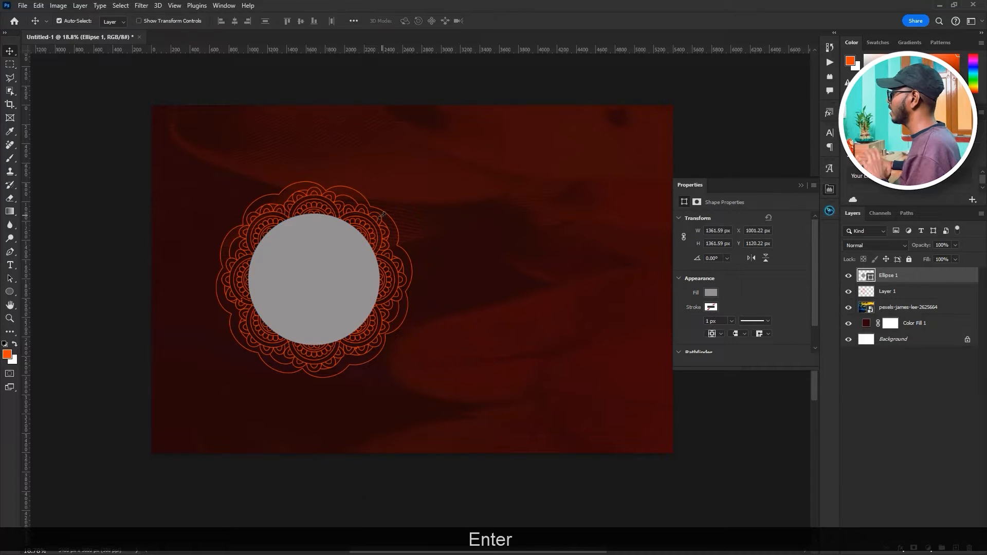
pyautogui.click(799, 185)
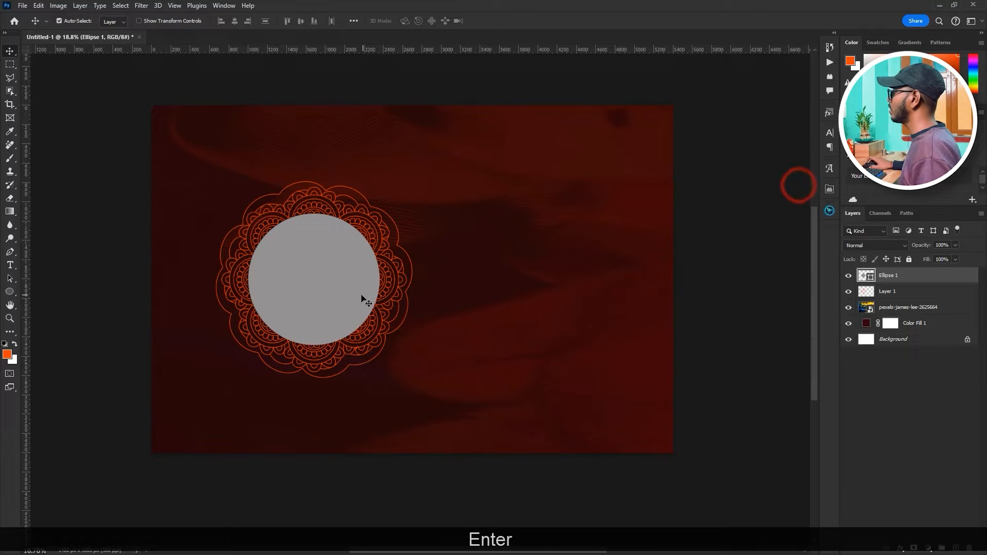
# - Align the Ellipse 1 and Layer 1 layers to each other on their horizontal and vertical centres
pyautogui.click(849, 277)
pyautogui.click(849, 276)
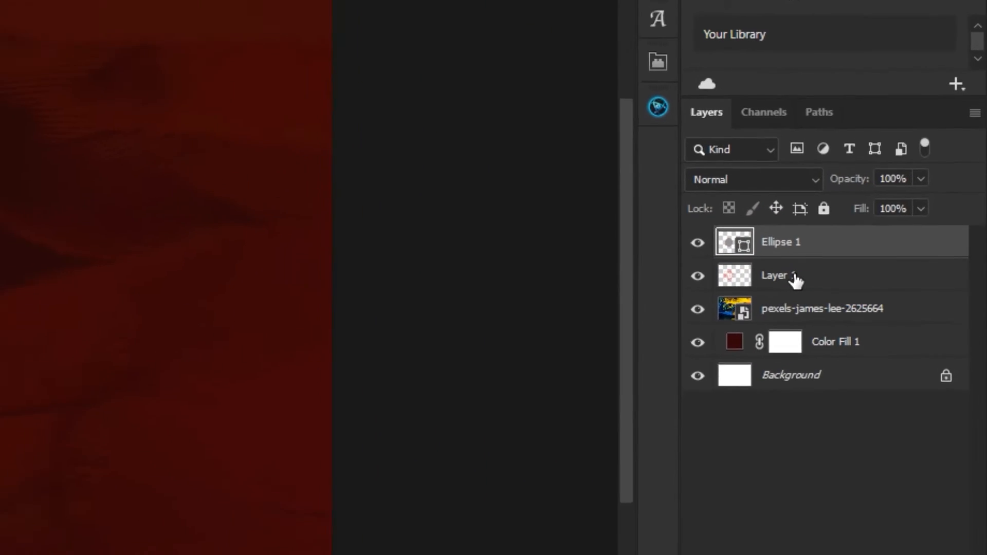
pyautogui.keyDown('shift'); pyautogui.click(875, 290); pyautogui.keyUp('shift')
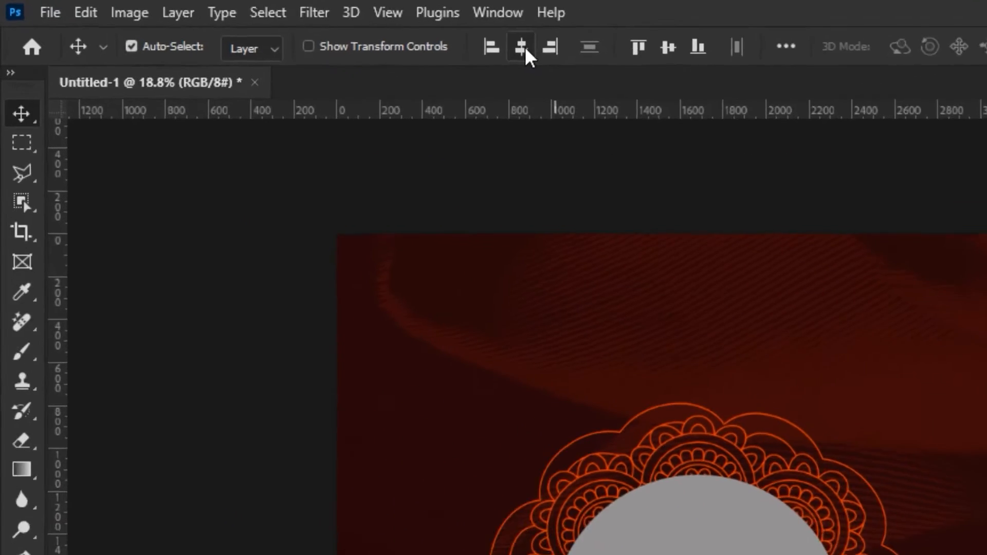
pyautogui.click(234, 20)
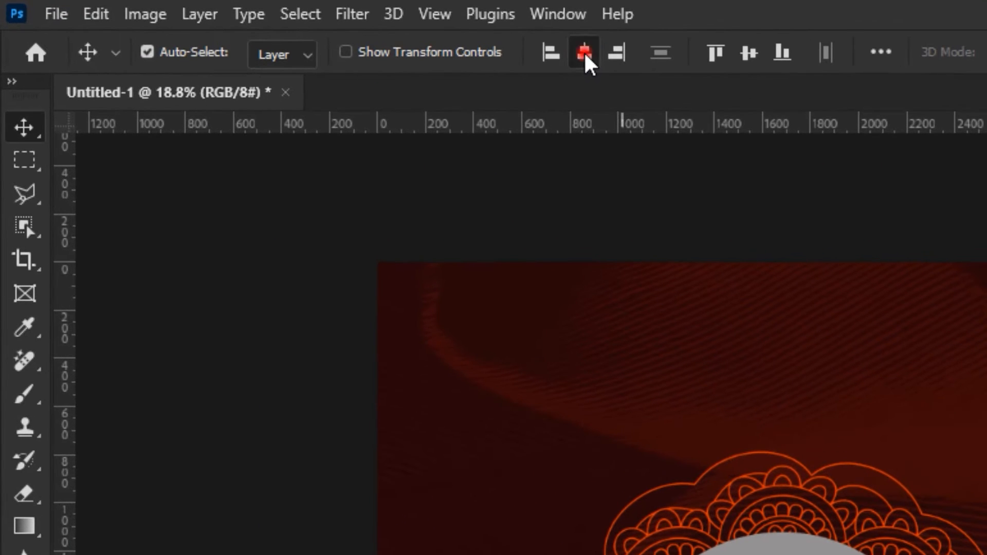
pyautogui.click(749, 53)
pyautogui.scroll(-2, 329, 287)
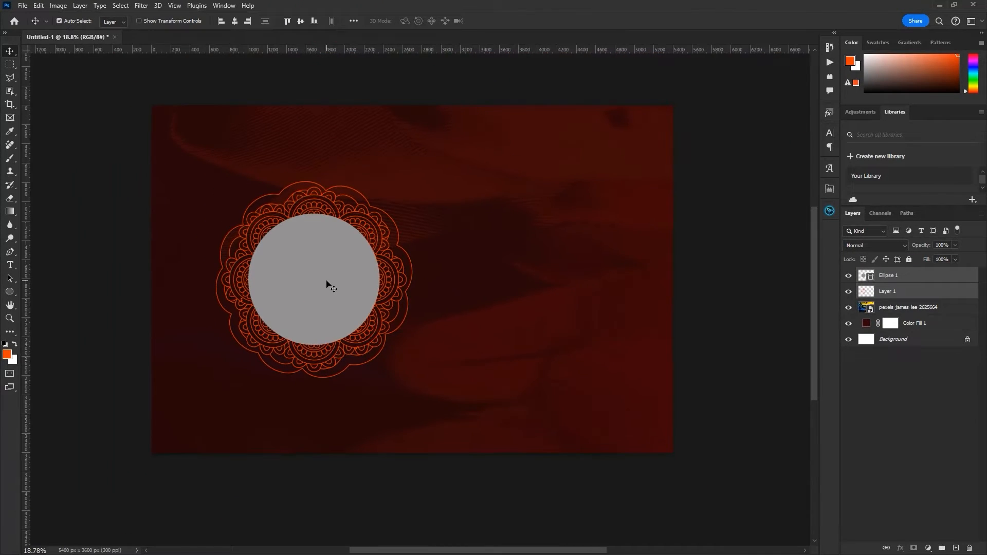
# - Scale the circle and mandala together to about 105% and shift them slightly left
pyautogui.hotkey('ctrl', 't')
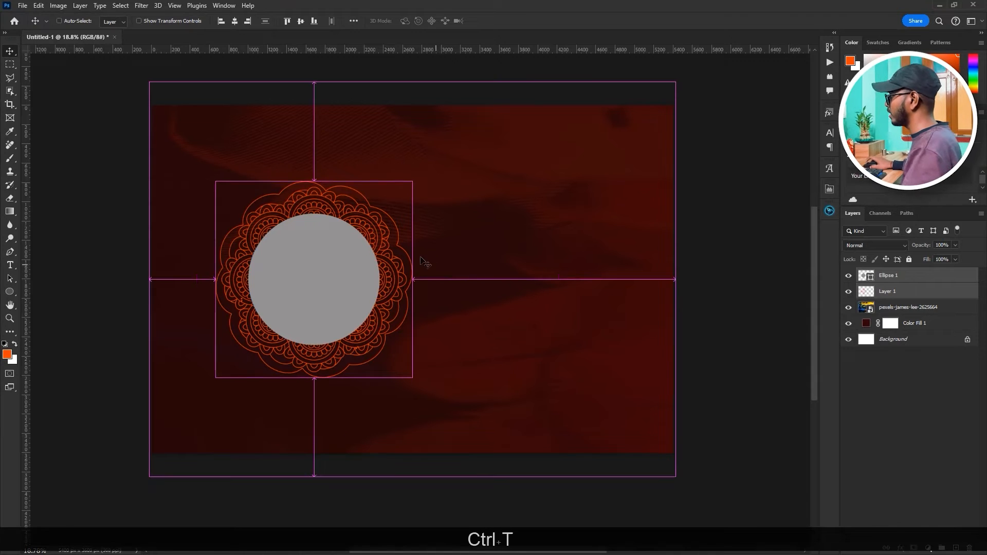
pyautogui.moveTo(412, 181); pyautogui.dragTo(416, 176)
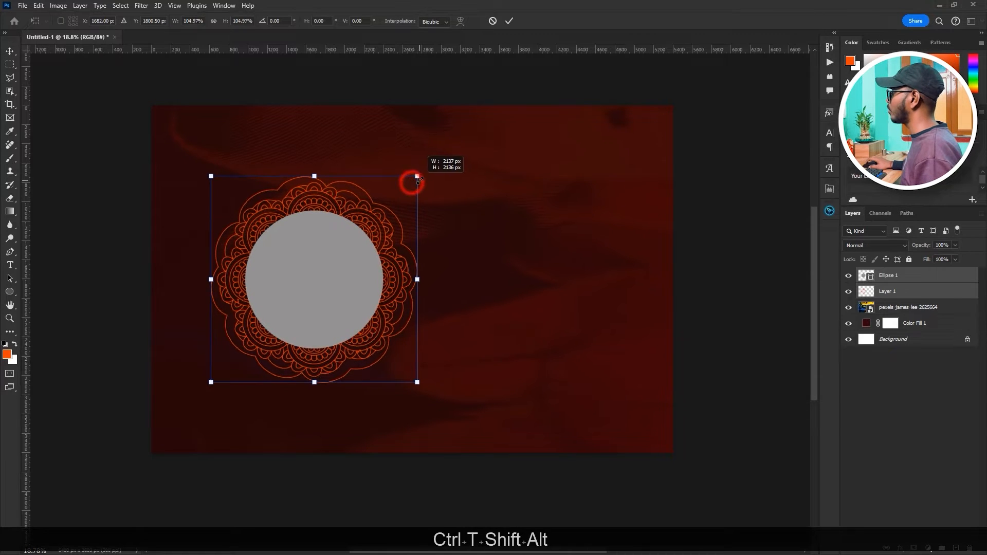
pyautogui.moveTo(374, 210); pyautogui.dragTo(369, 212)
pyautogui.press('Return')
pyautogui.scroll(-2, 286, 258)
pyautogui.scroll(1, 356, 261)
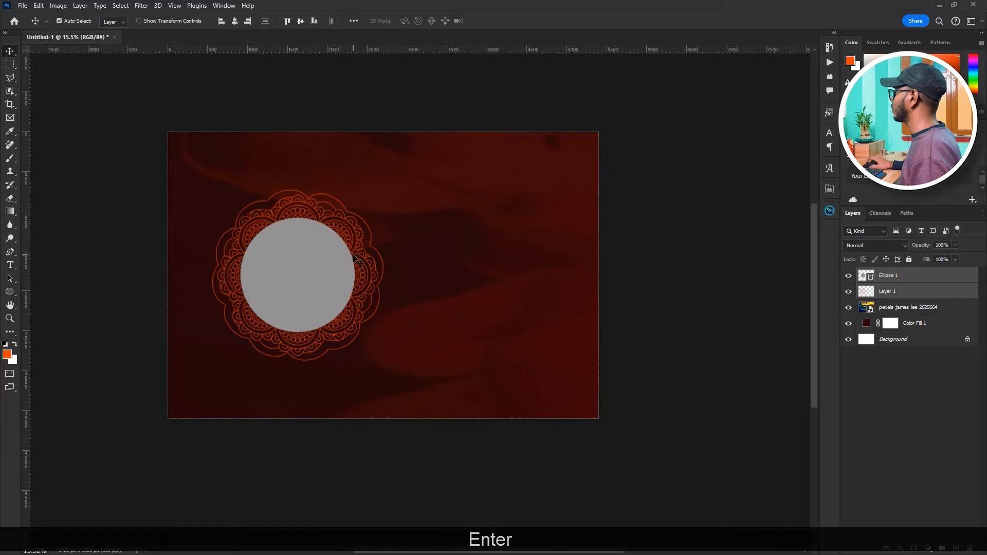
pyautogui.scroll(1, 355, 260)
pyautogui.scroll(1, 348, 265)
pyautogui.scroll(-1, 347, 265)
pyautogui.scroll(-1, 381, 255)
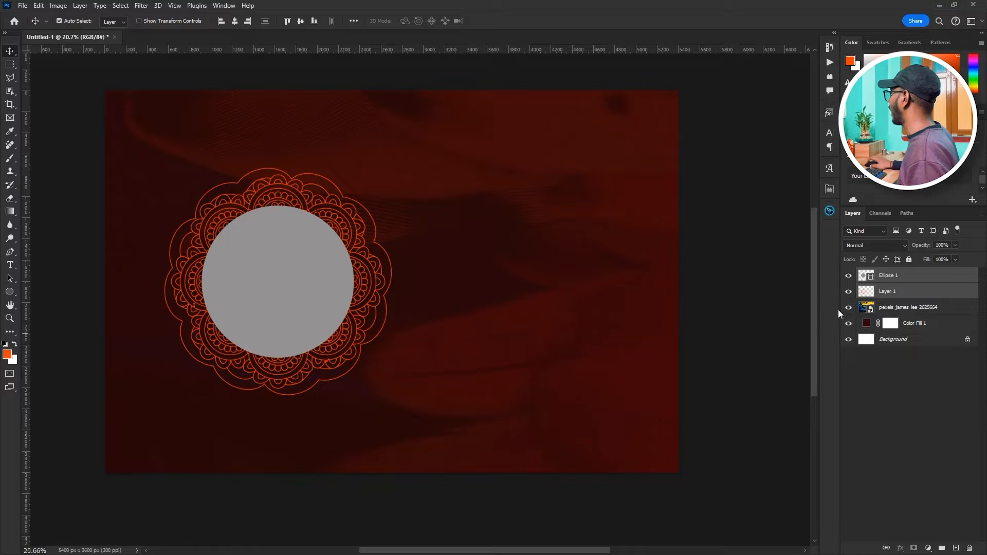
# - Rename the mandala layer as Alpona and convert it to a smart object
pyautogui.click(885, 292)
pyautogui.click(849, 293)
pyautogui.click(848, 292)
pyautogui.doubleClick(891, 291)
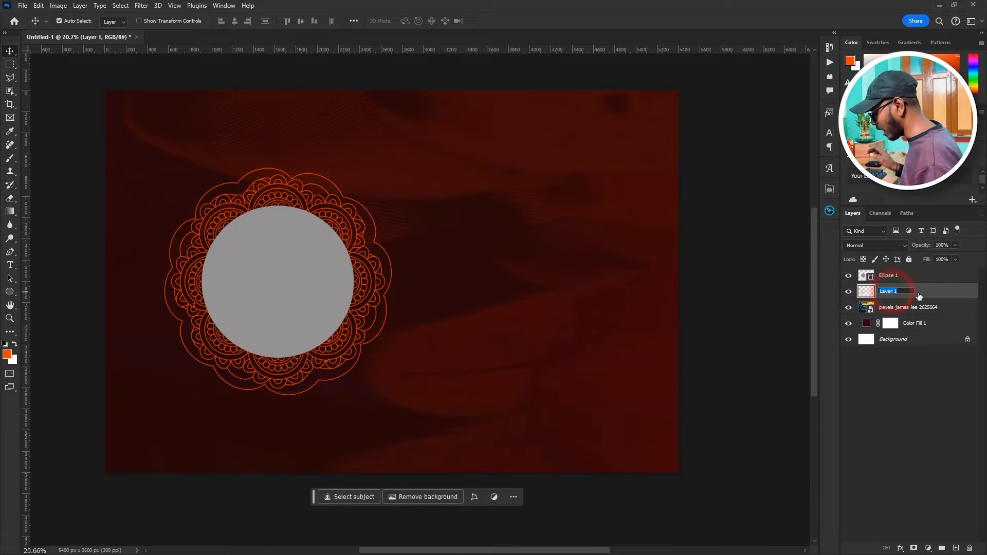
pyautogui.write('Alpona')
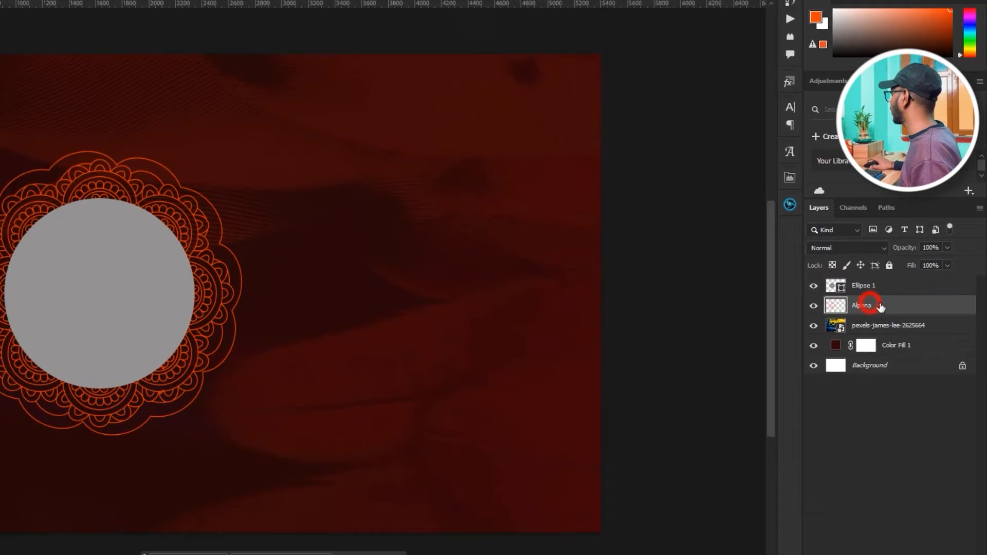
pyautogui.rightClick(904, 289)
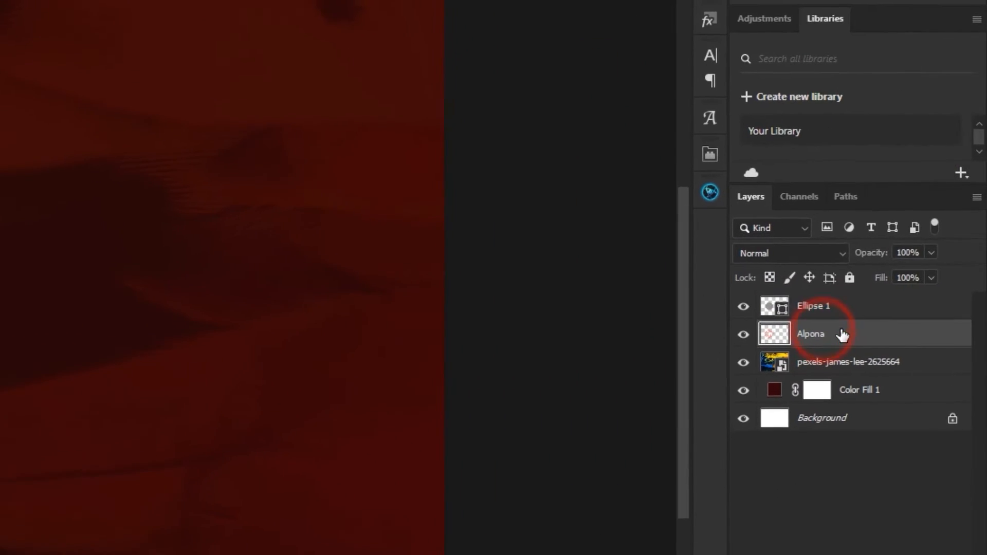
pyautogui.click(834, 201)
pyautogui.scroll(-1, 237, 391)
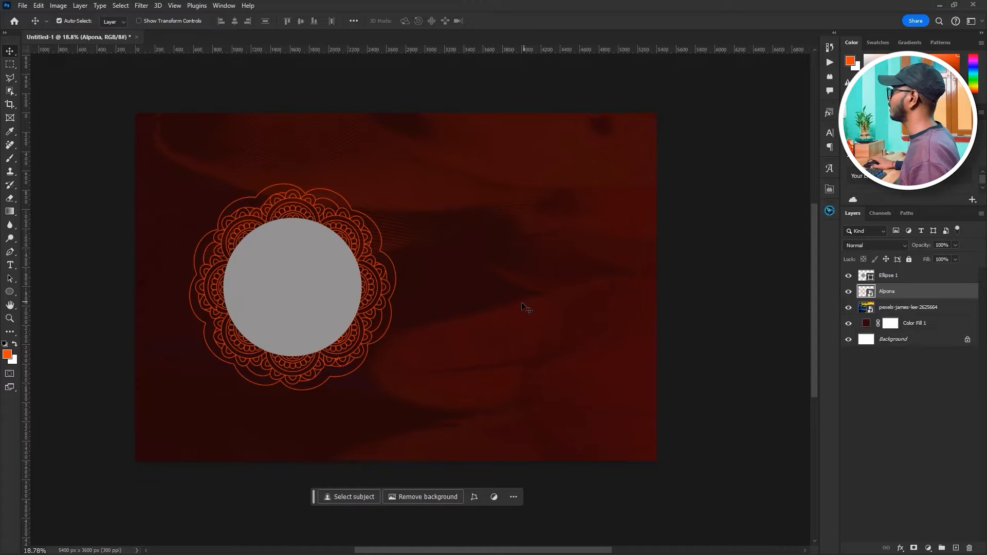
# - Add a new layer directly above the Alpona layer and name it Border
pyautogui.click(955, 548)
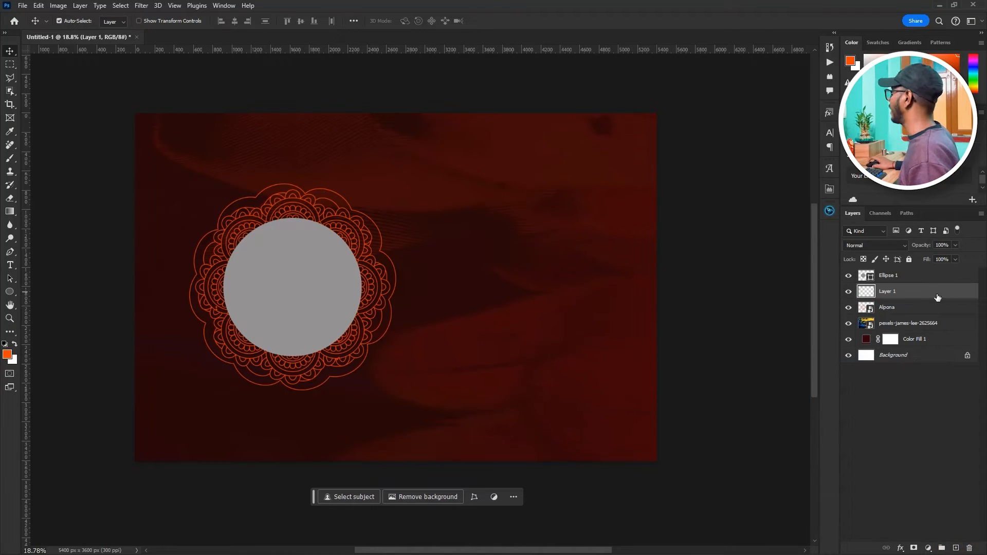
pyautogui.doubleClick(885, 291)
pyautogui.write('Bo')
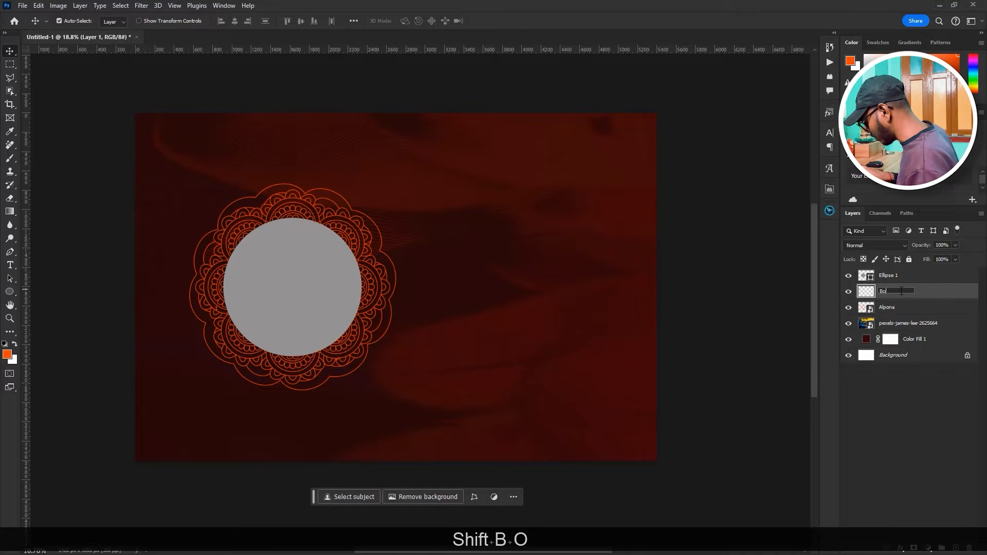
pyautogui.write('rder')
pyautogui.click(924, 294)
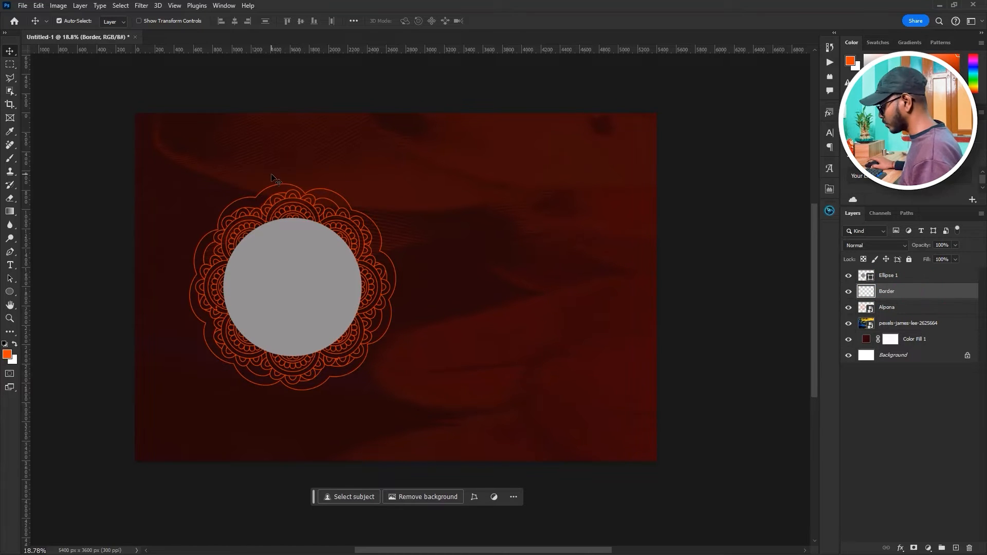
# - Choose the Border 4 brush from the DD Border Brushes 99902 set for painting
pyautogui.press('b')
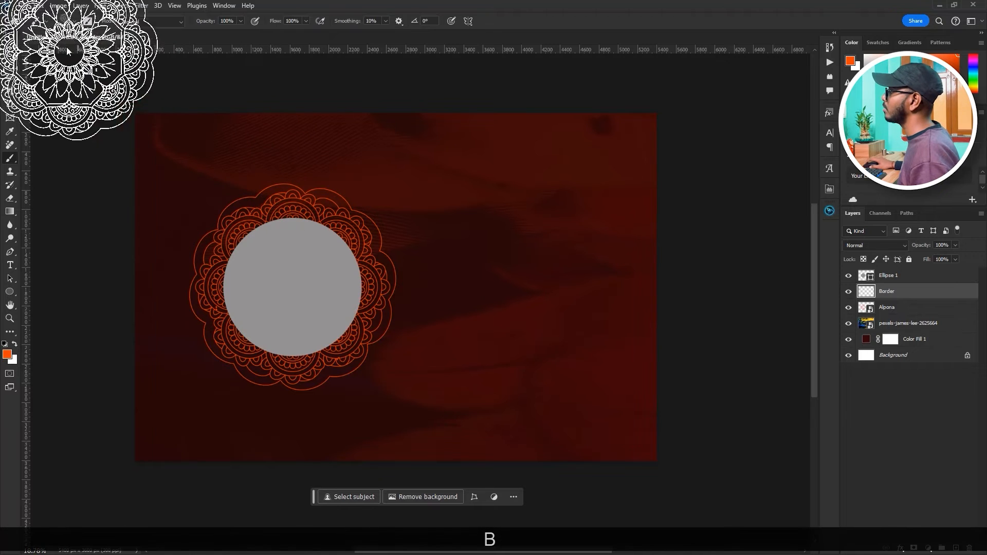
pyautogui.click(63, 21)
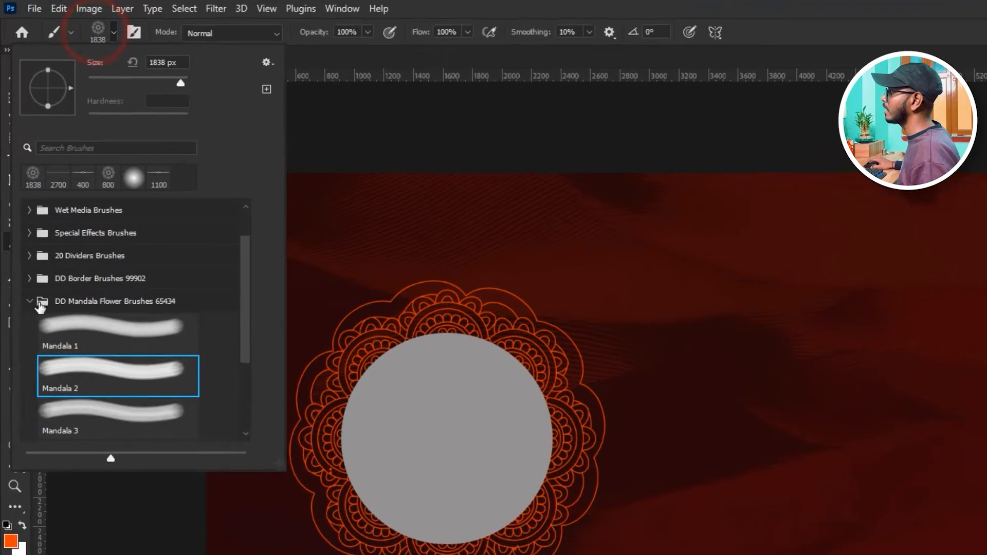
pyautogui.click(19, 197)
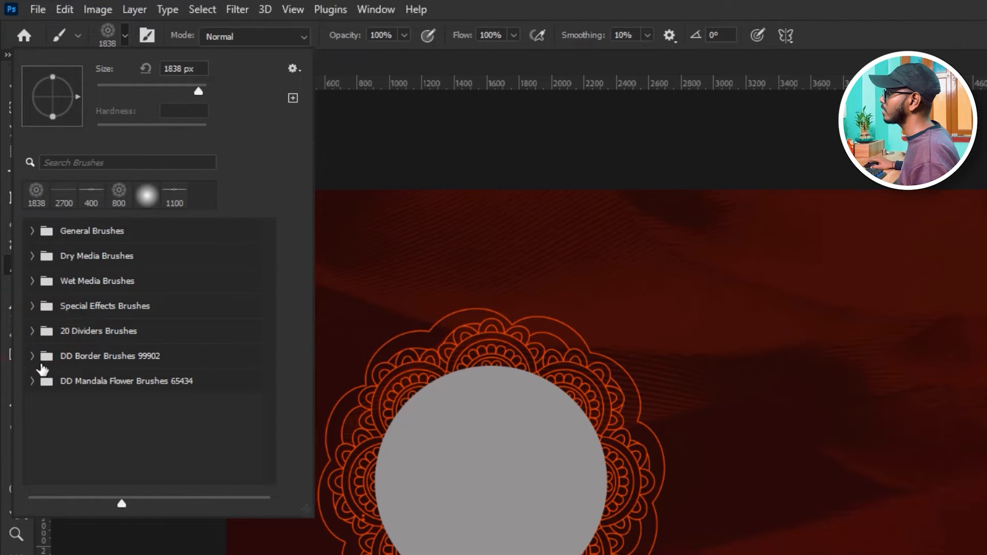
pyautogui.click(32, 356)
pyautogui.click(73, 382)
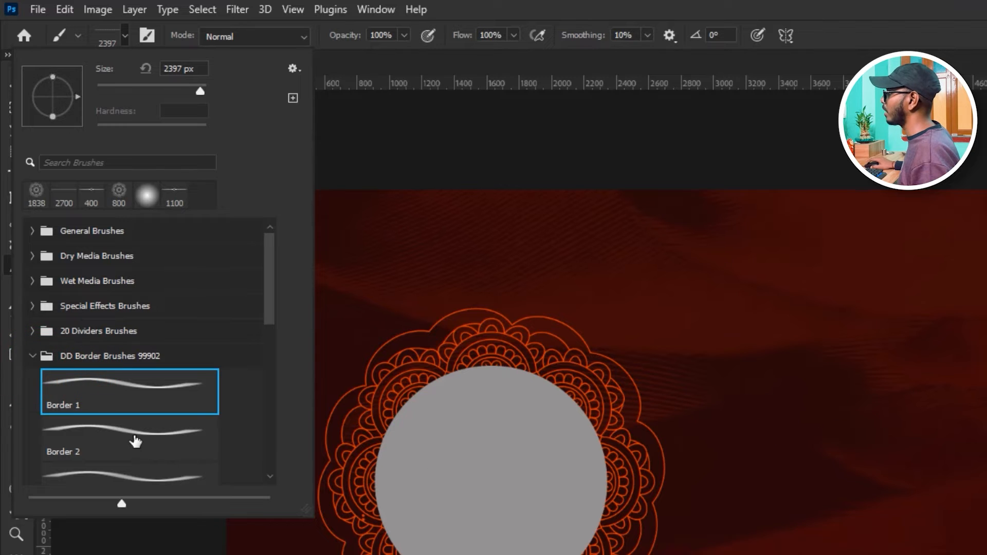
pyautogui.click(133, 437)
pyautogui.scroll(-1, 206, 475)
pyautogui.click(178, 461)
pyautogui.scroll(-1, 170, 468)
pyautogui.click(156, 464)
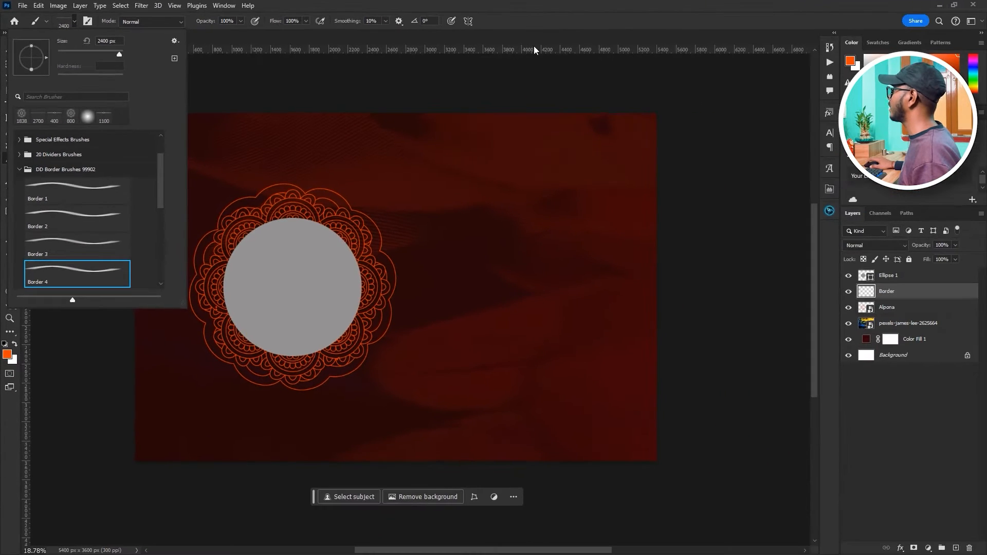
pyautogui.click(545, 21)
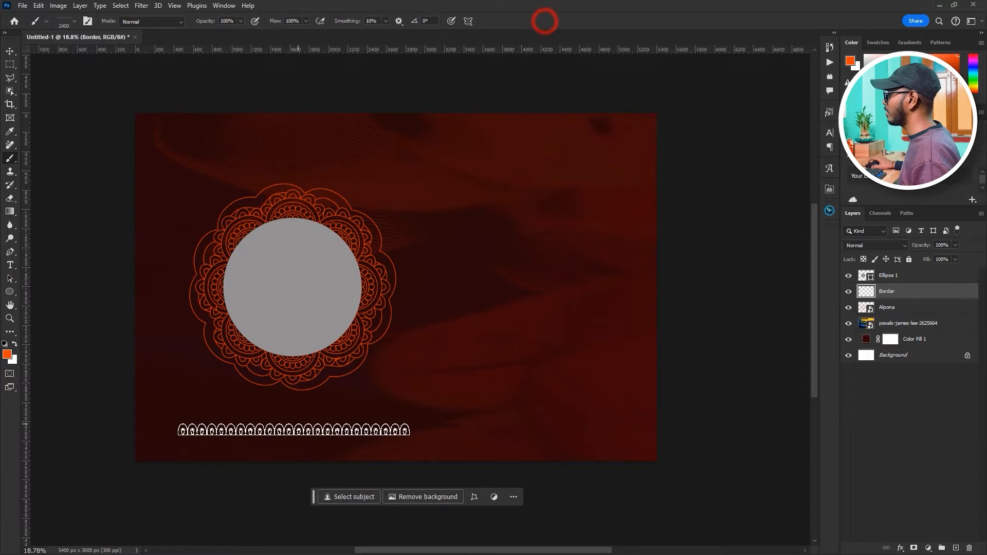
# - Enlarge the border brush to 2700 px and stamp one strip along the left half of the canvas's lower edge
pyautogui.press(']')
pyautogui.press(']')
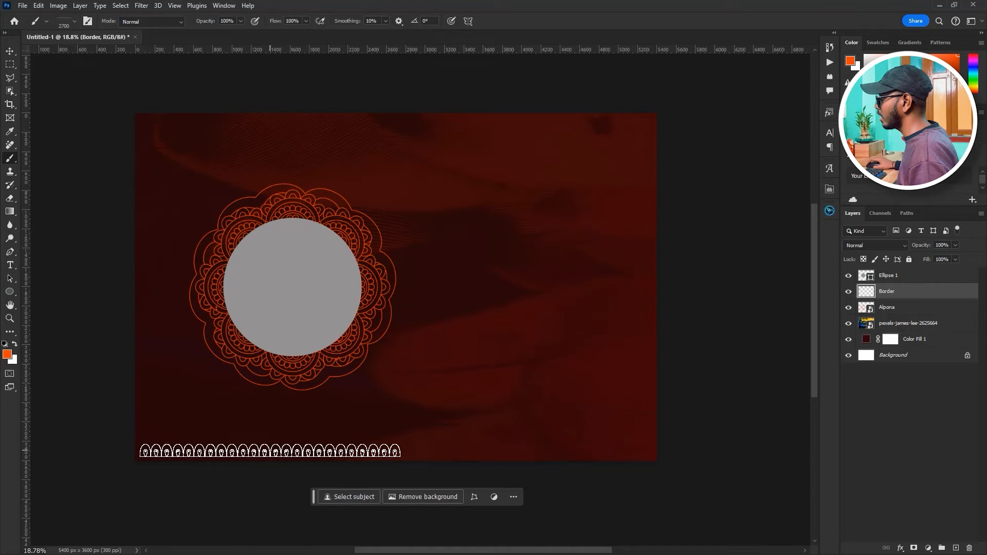
pyautogui.click(267, 451)
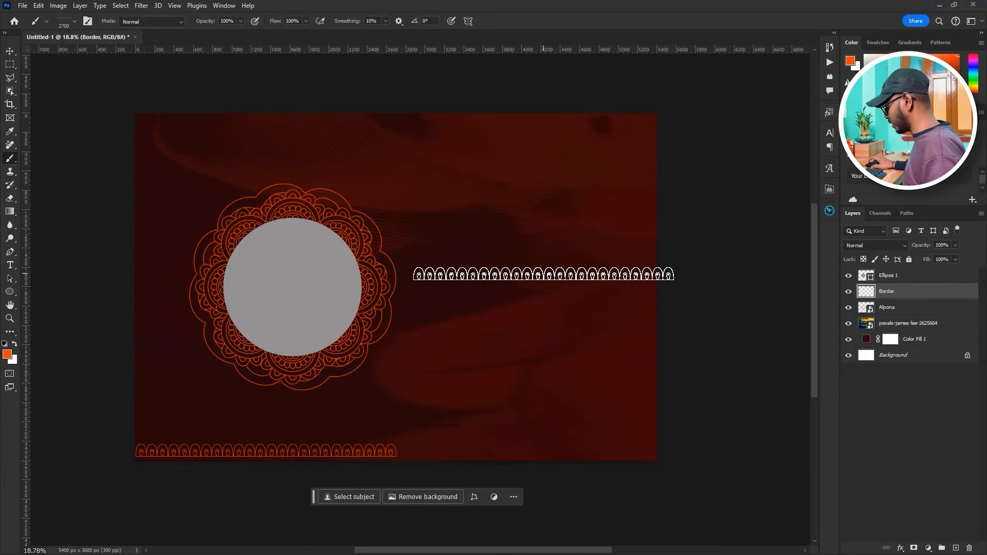
# - Duplicate the Border layer and move the copy about 2721 px horizontally to the right to extend the strip across the canvas
pyautogui.press('ctrl')
pyautogui.hotkey('ctrl', 'j')
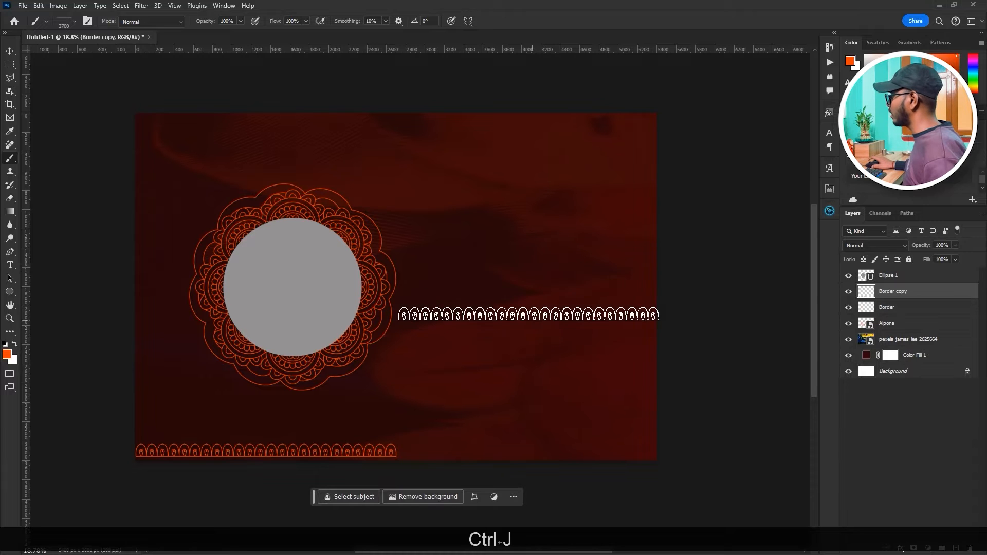
pyautogui.hotkey('ctrl', 't')
pyautogui.moveTo(316, 453); pyautogui.dragTo(580, 453)
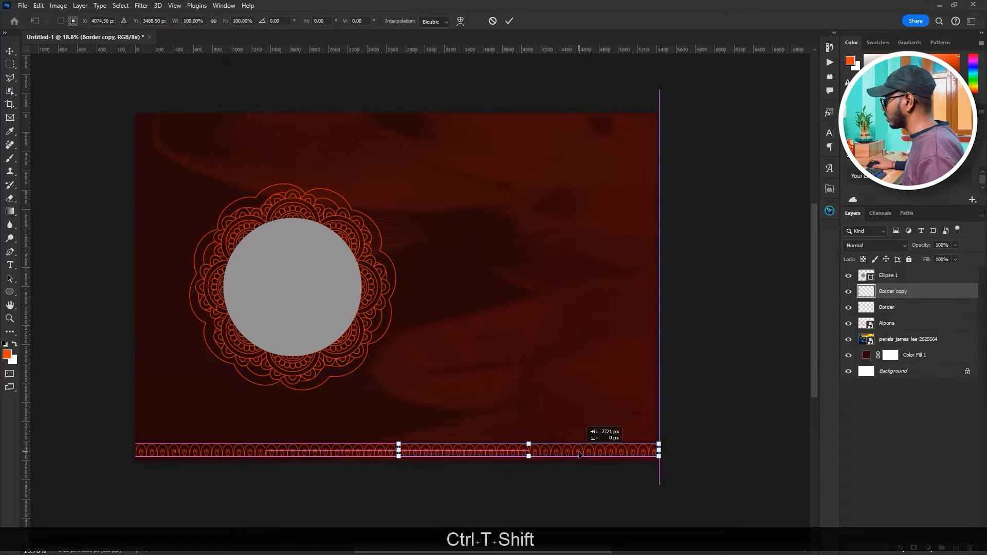
pyautogui.press('Return')
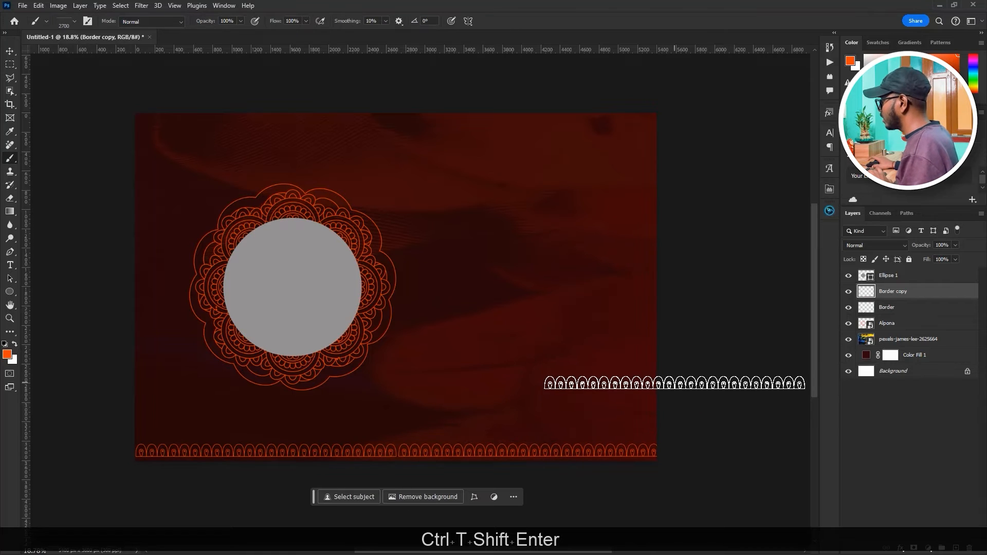
pyautogui.press('Left')
pyautogui.press('Left')
pyautogui.press('Left')
pyautogui.press('Left')
pyautogui.press('Left')
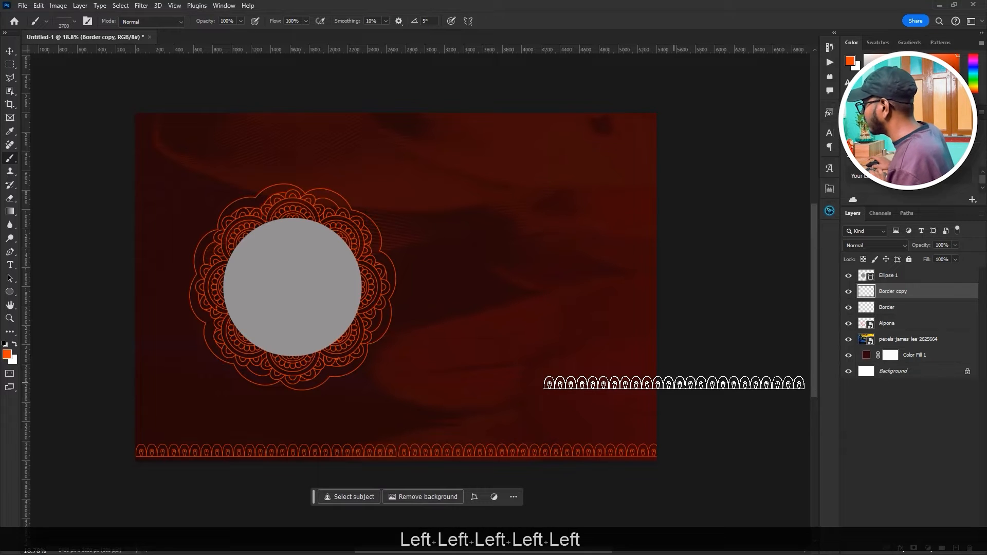
pyautogui.press('Left')
pyautogui.press('Left')
pyautogui.press('Left')
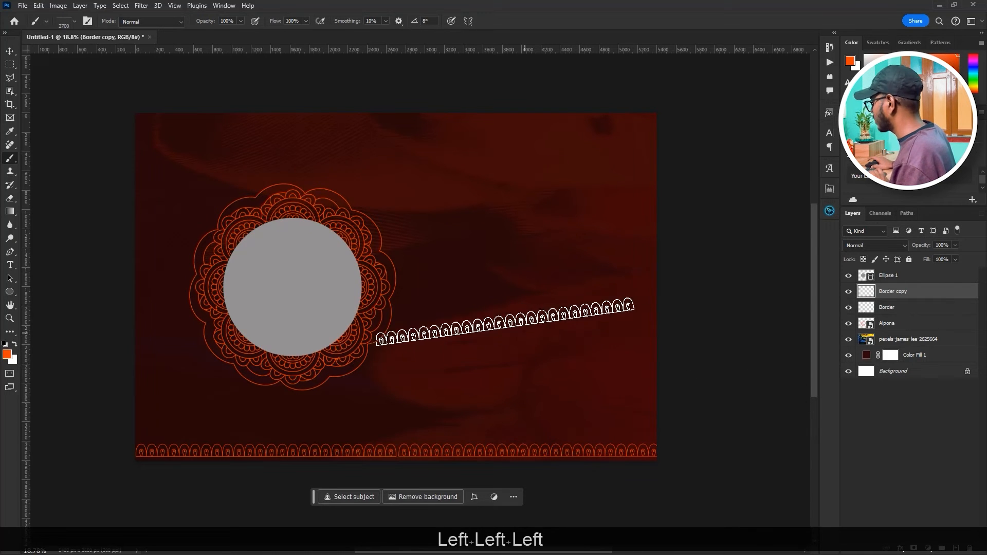
# - Switch to the Move tool and nudge the Border copy layer slightly left to meet the first strip
pyautogui.click(7, 52)
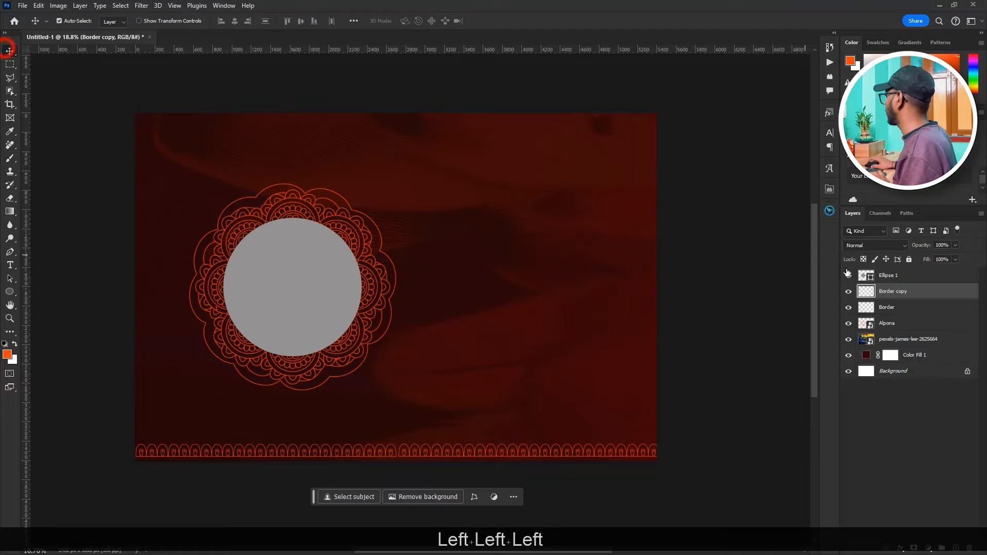
pyautogui.click(887, 292)
pyautogui.press('Left')
pyautogui.press('Left')
pyautogui.press('Left')
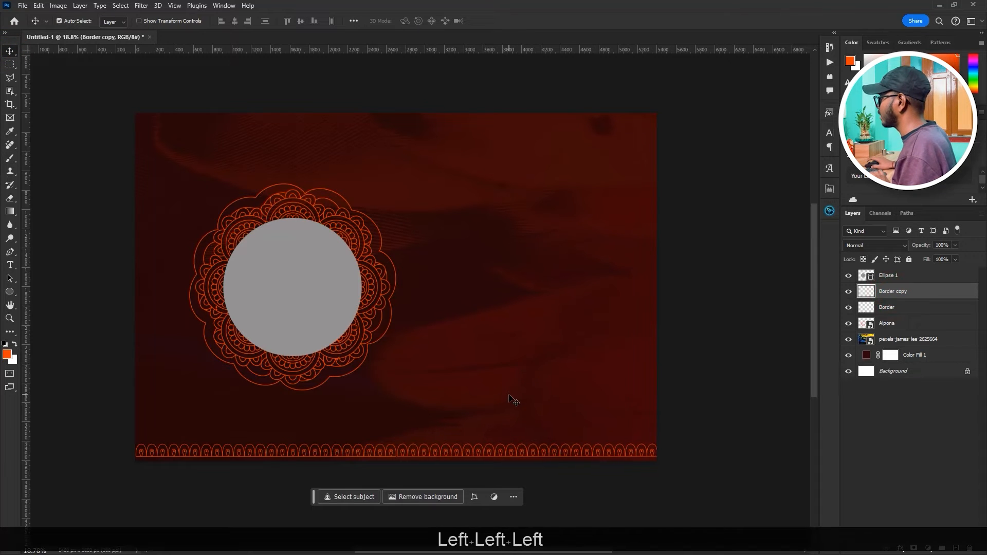
# - Move the Border and Border copy layers together down to the canvas's lower edge, nudging them right to span its width
pyautogui.keyDown('ctrl'); pyautogui.keyDown('shift'); pyautogui.click(888, 307); pyautogui.keyUp('shift'); pyautogui.keyUp('ctrl')
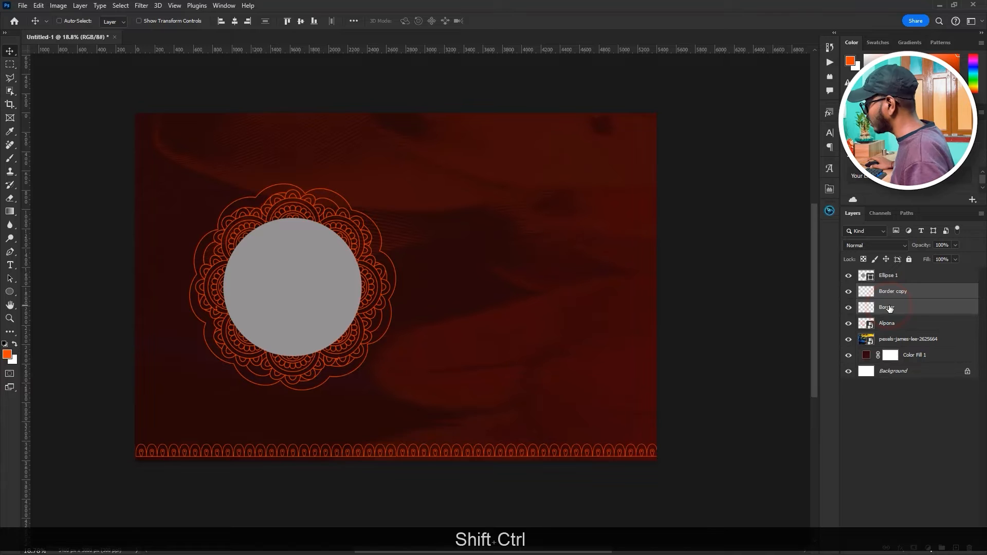
pyautogui.hotkey('ctrl', 'shift', 't')
pyautogui.moveTo(514, 456); pyautogui.dragTo(513, 459)
pyautogui.hotkey('shift', 'Return')
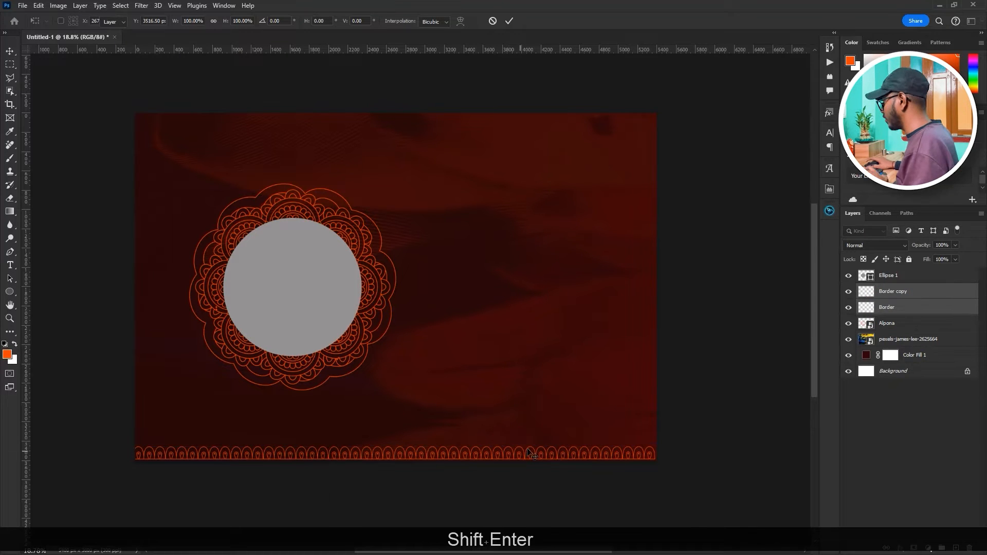
pyautogui.press('Right')
pyautogui.press('Right')
pyautogui.press('Right')
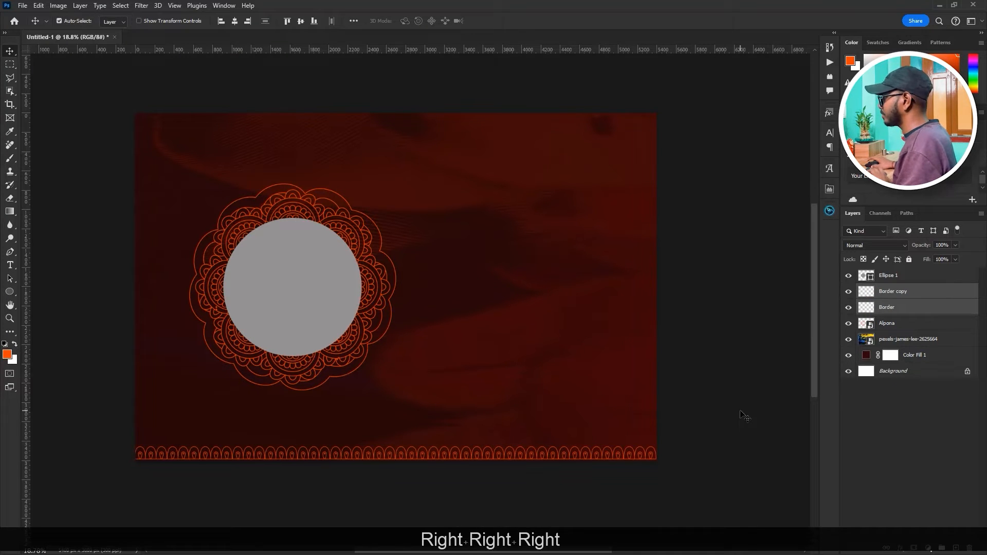
pyautogui.press('Right')
pyautogui.press('Right')
pyautogui.press('Up')
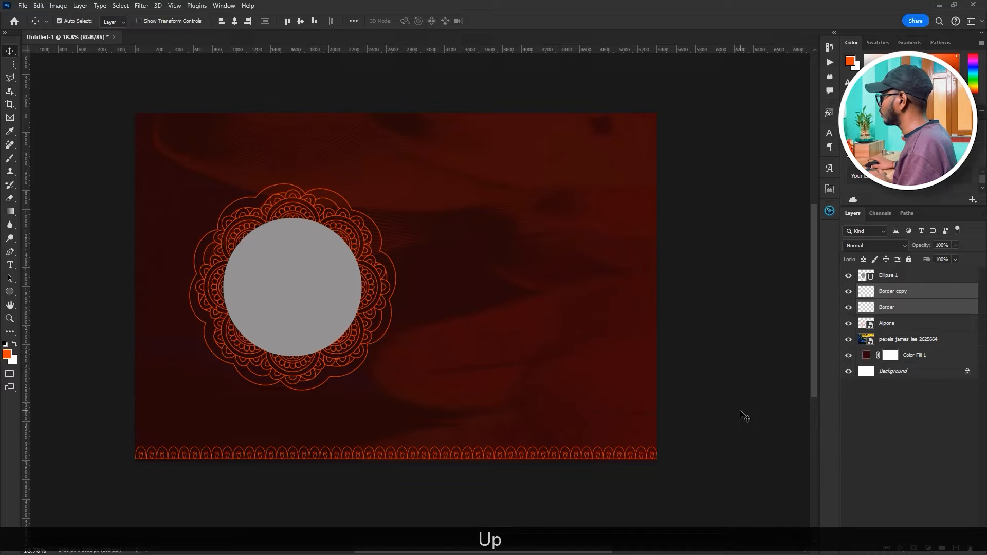
# - Toggle the visibility of the two border layers off and on to check them, and merge them into one layer
pyautogui.click(848, 291)
pyautogui.click(849, 307)
pyautogui.click(849, 291)
pyautogui.click(849, 307)
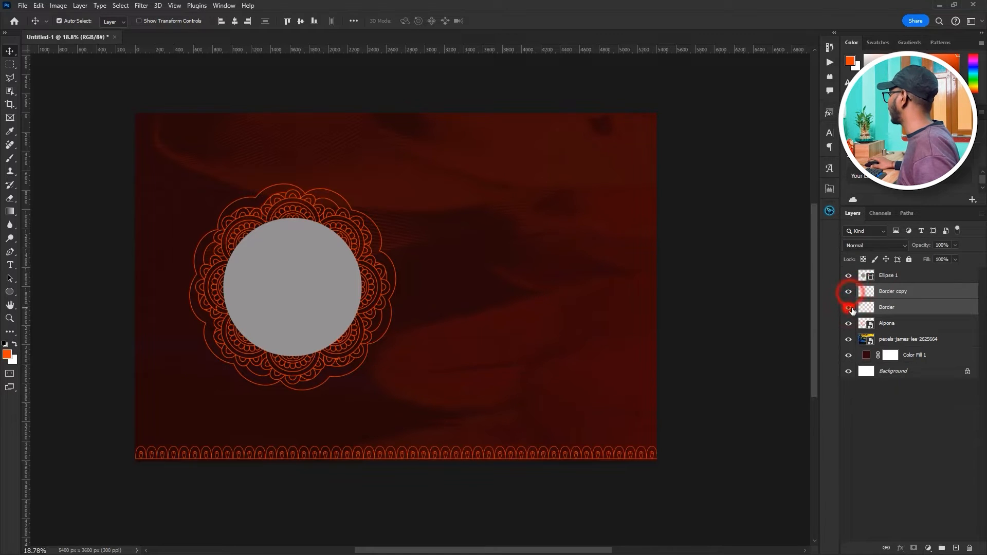
pyautogui.hotkey('ctrl', 'e')
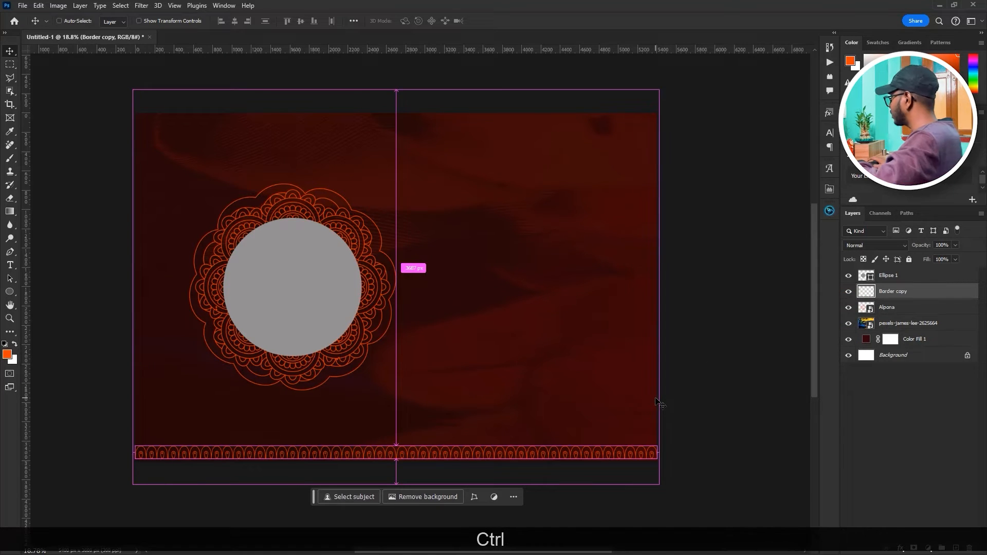
# - Duplicate the merged border, flip the copy vertically and move it straight up about 3387 px to the canvas's upper edge
pyautogui.hotkey('ctrl', 'j')
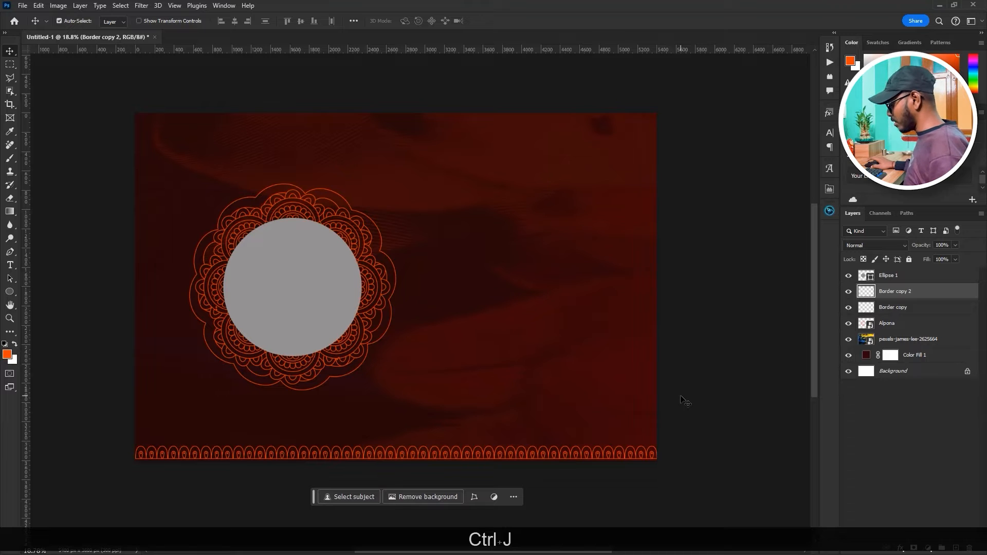
pyautogui.hotkey('ctrl', 't')
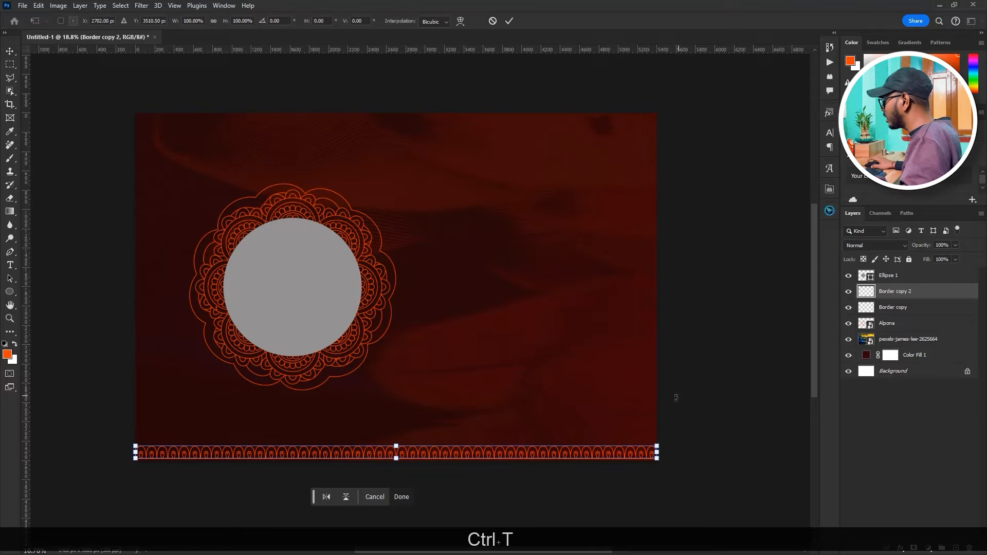
pyautogui.rightClick(576, 455)
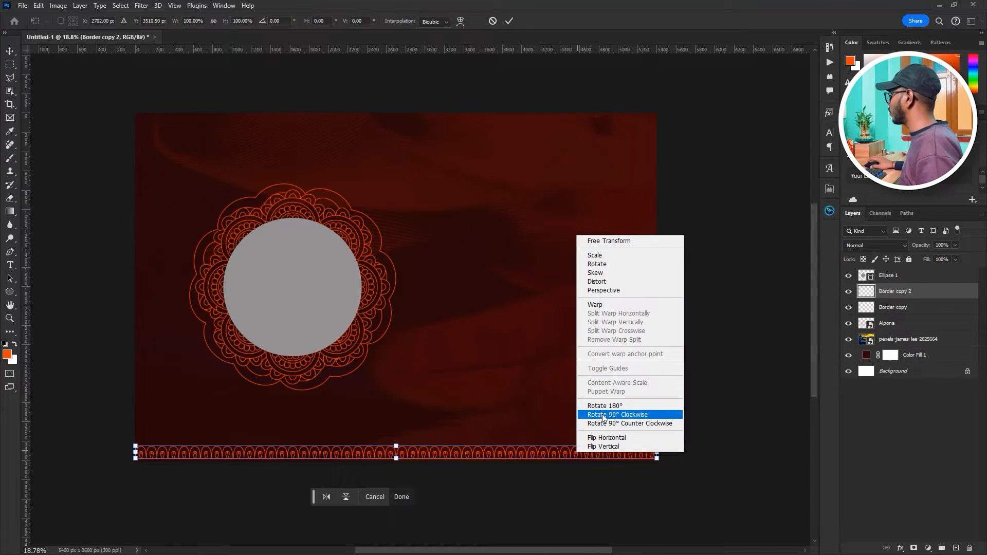
pyautogui.click(603, 447)
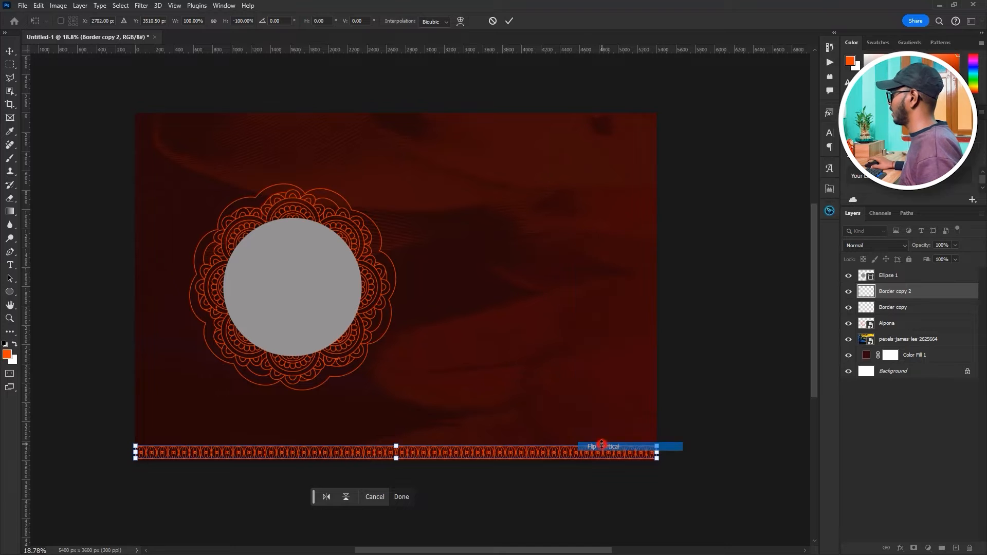
pyautogui.click(544, 453)
pyautogui.moveTo(544, 453); pyautogui.dragTo(568, 125)
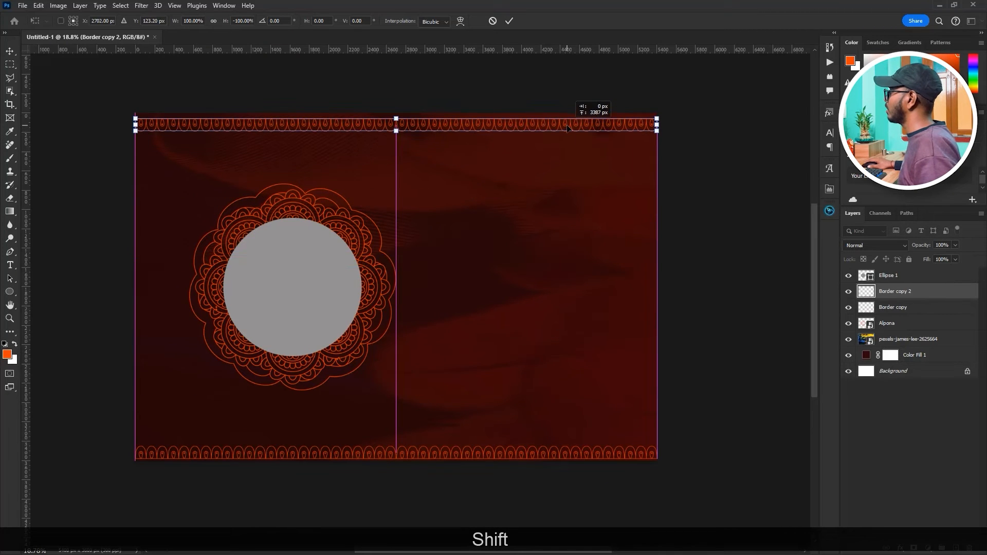
pyautogui.press('Return')
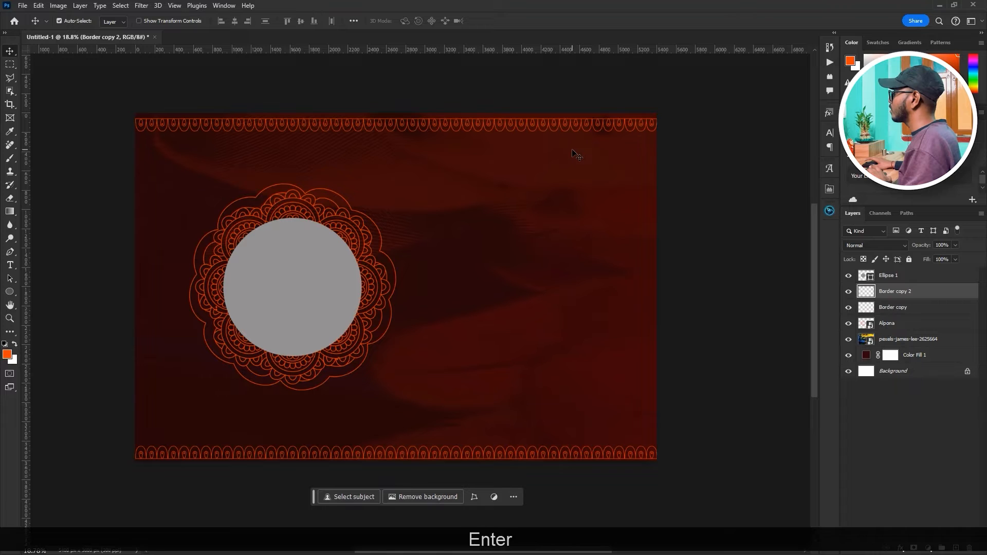
# - Nudge the upper border strip vertically to leave only a narrow margin from the canvas's upper edge
pyautogui.press('Up')
pyautogui.press('Down')
pyautogui.press('Down')
pyautogui.press('Down')
pyautogui.press('Down')
pyautogui.press('Down')
pyautogui.press('Down')
pyautogui.press('Down')
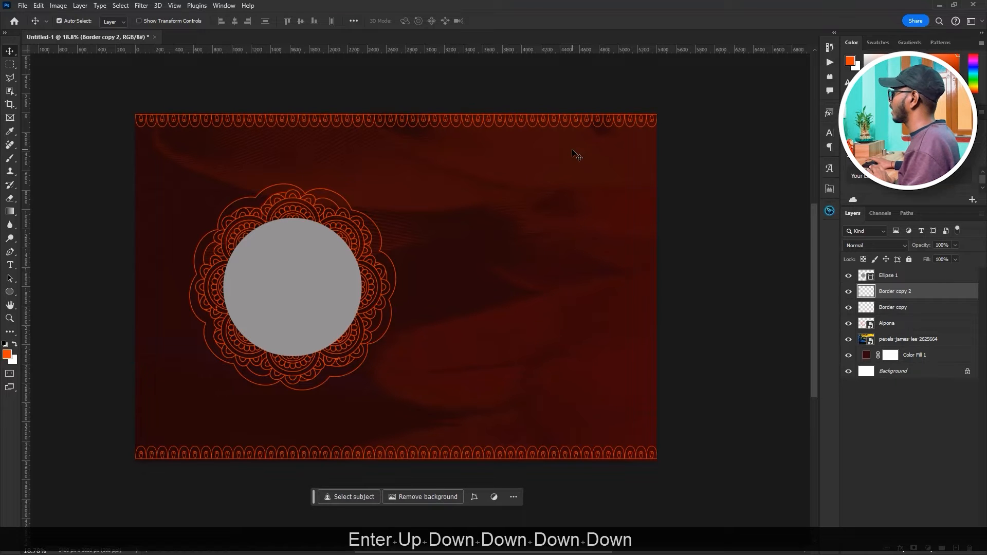
pyautogui.press('Up')
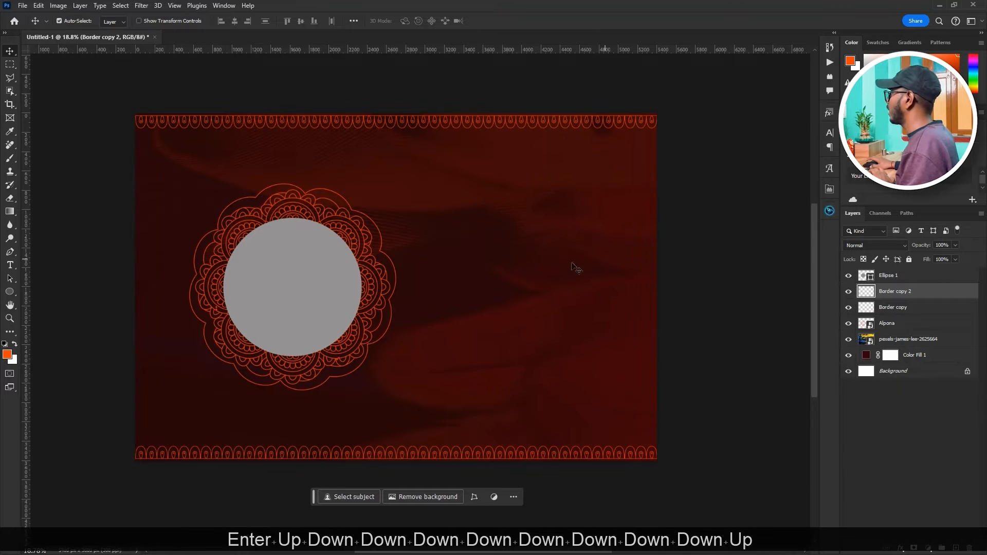
# - Lower the opacity of the Border copy and Border copy 2 layers to 61% and deselect them
pyautogui.scroll(-3, 456, 283)
pyautogui.scroll(2, 488, 286)
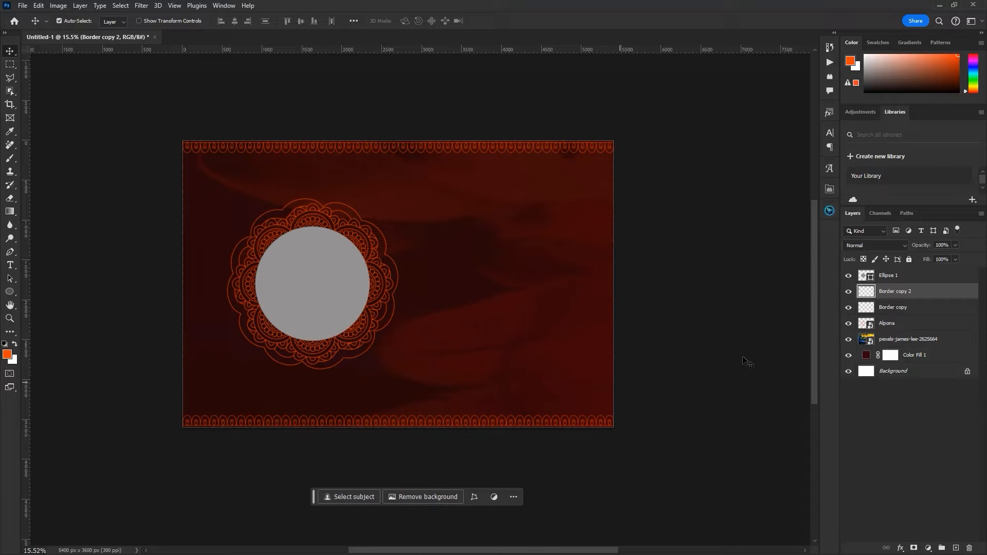
pyautogui.keyDown('shift'); pyautogui.click(891, 308); pyautogui.keyUp('shift')
pyautogui.moveTo(924, 244); pyautogui.dragTo(922, 244)
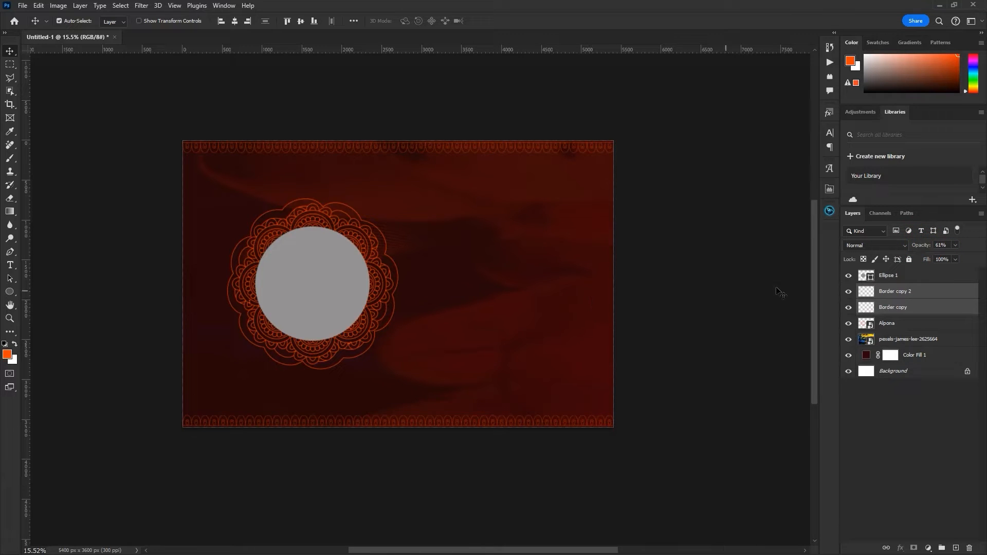
pyautogui.click(658, 307)
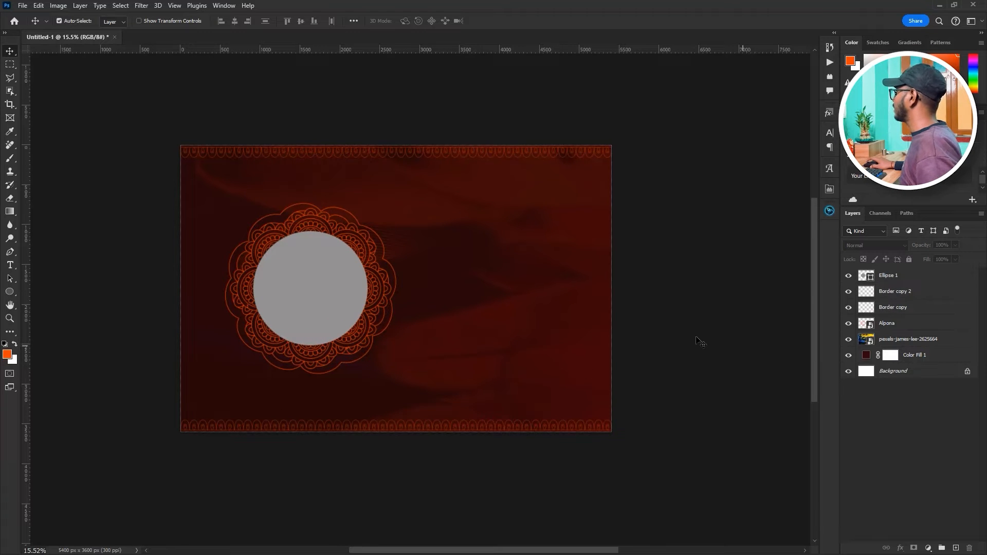
# - Select the Ellipse 1 layer, then switch to the Bengali typing website in the browser and append "বিয়ের গল্প" to the text
pyautogui.click(896, 276)
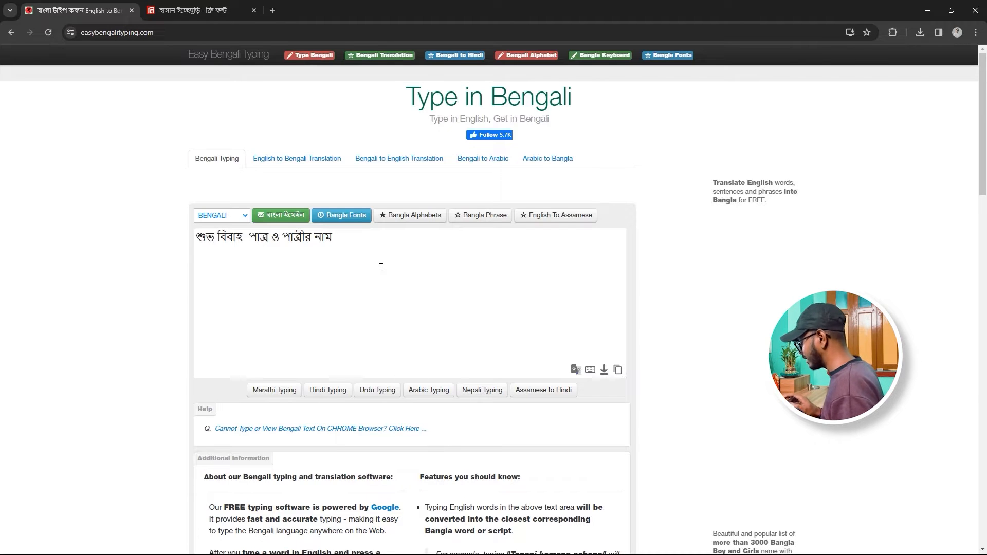
pyautogui.write('b')
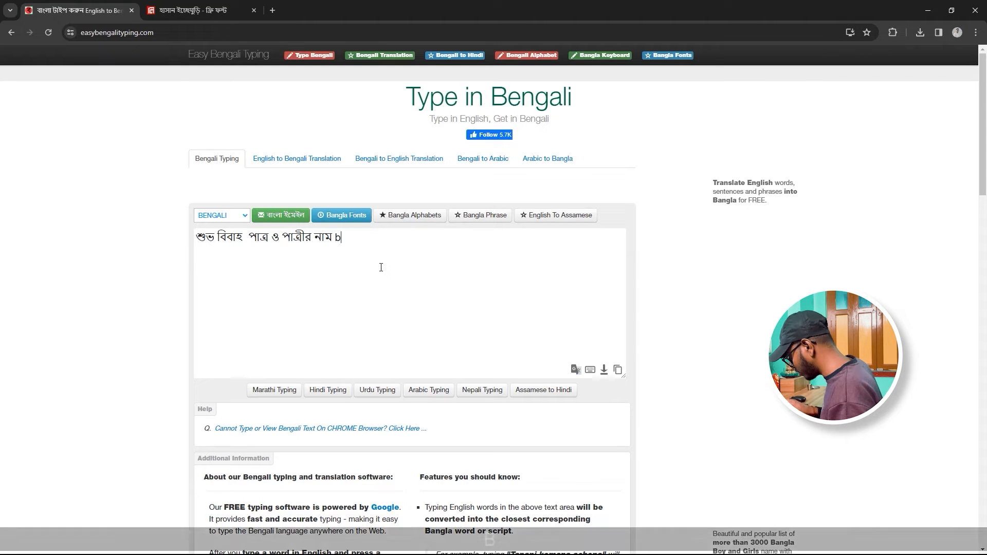
pyautogui.write('iyer g')
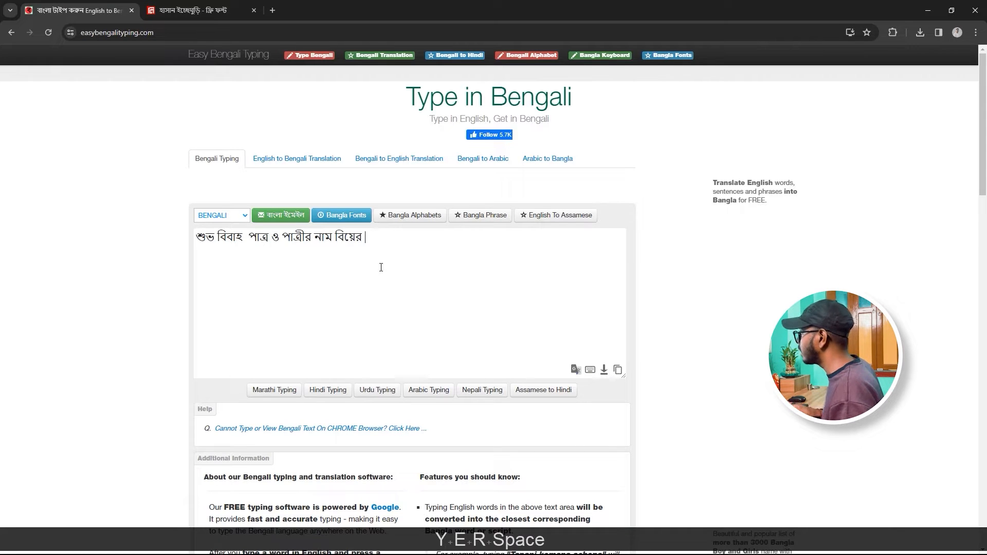
pyautogui.write('olpo')
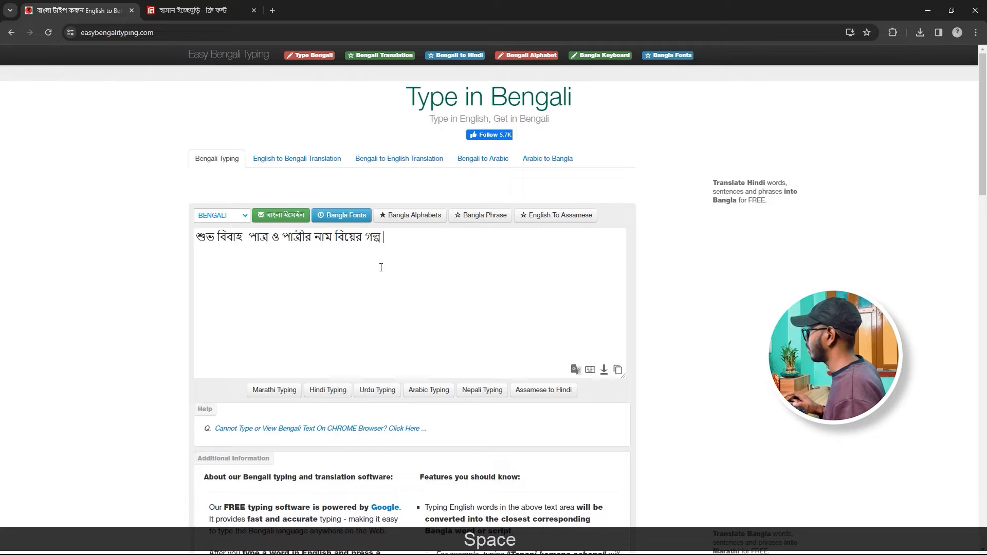
pyautogui.press('BackSpace')
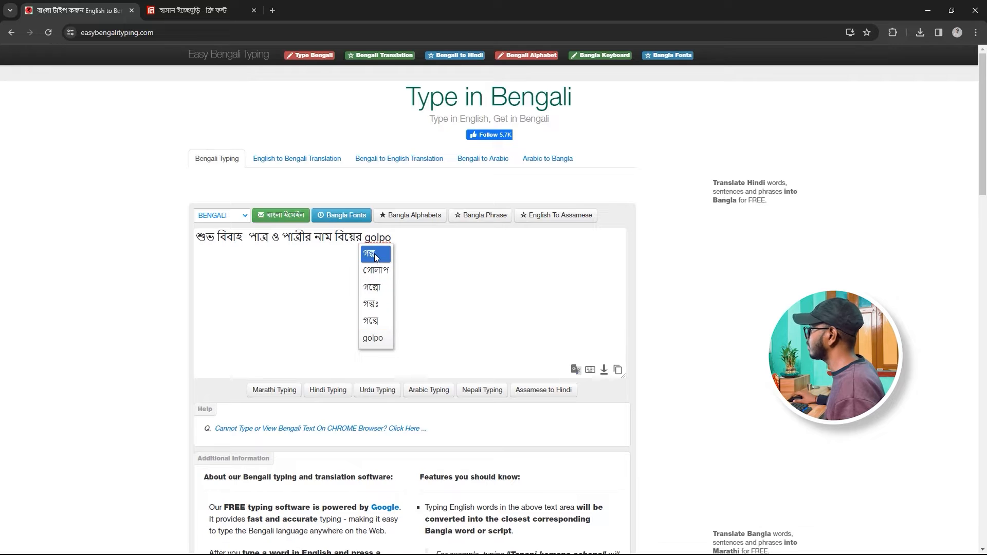
pyautogui.click(376, 254)
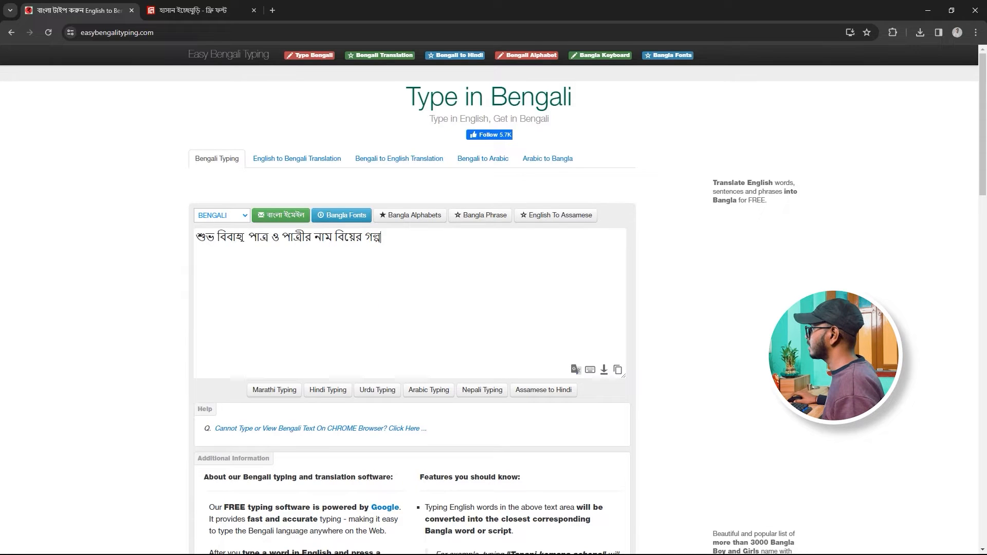
# - Copy the word "শুভ" and paste it in Photoshop as a new text layer on the empty area beside the mandala
pyautogui.doubleClick(214, 238)
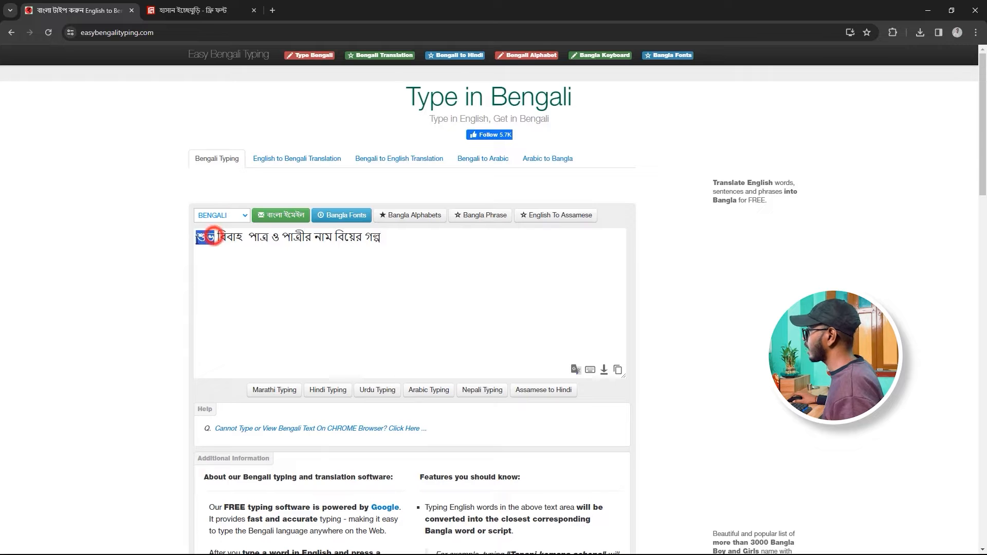
pyautogui.hotkey('ctrl', 'c')
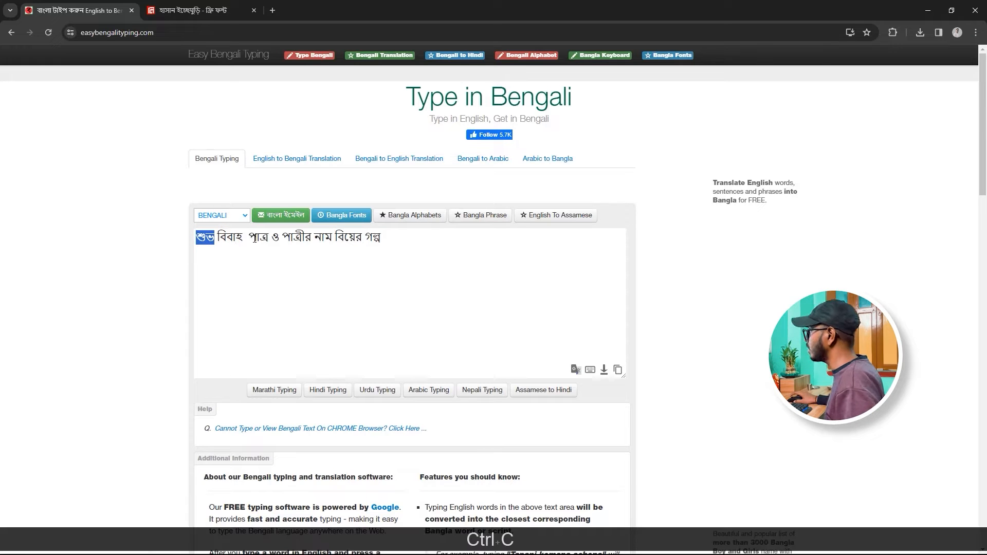
pyautogui.click(931, 9)
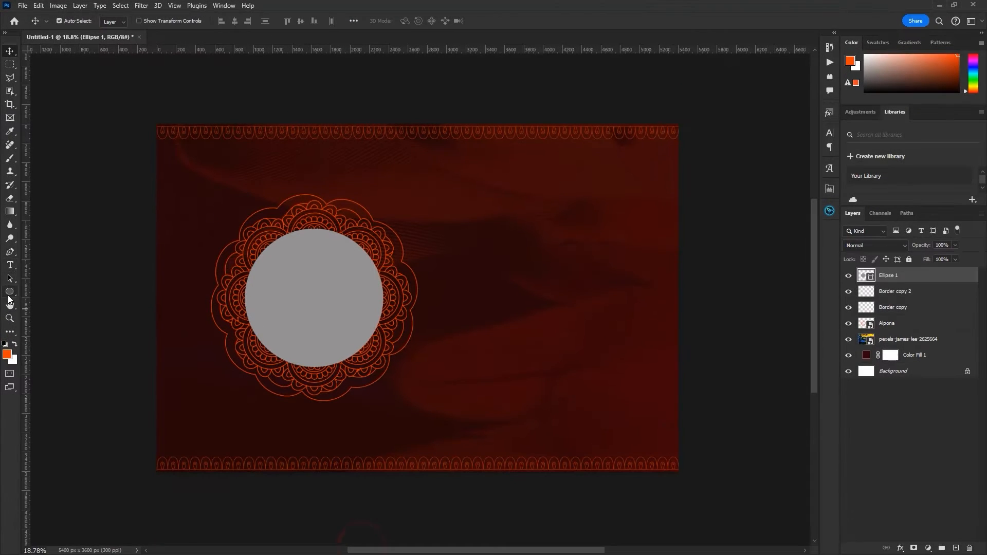
pyautogui.click(10, 267)
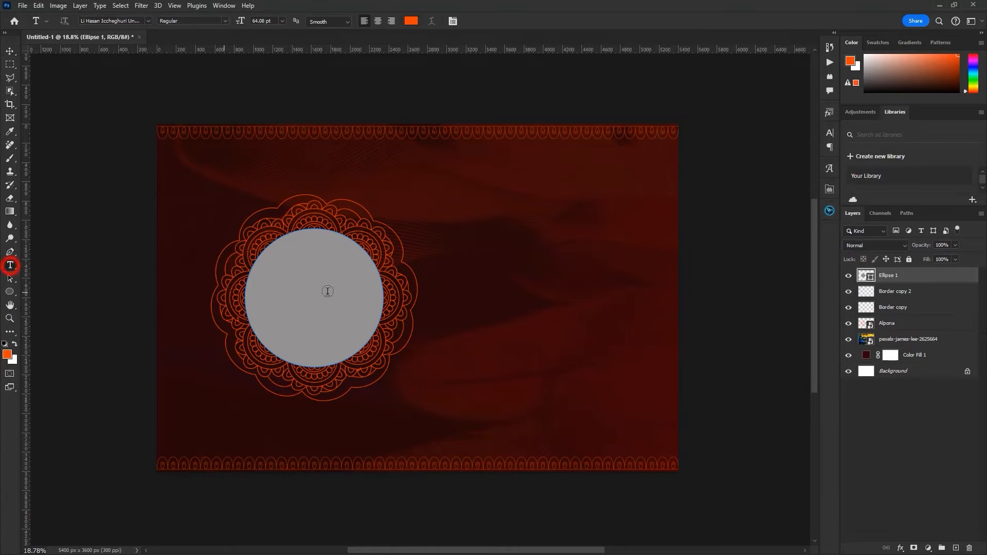
pyautogui.click(479, 274)
pyautogui.hotkey('ctrl', 'v')
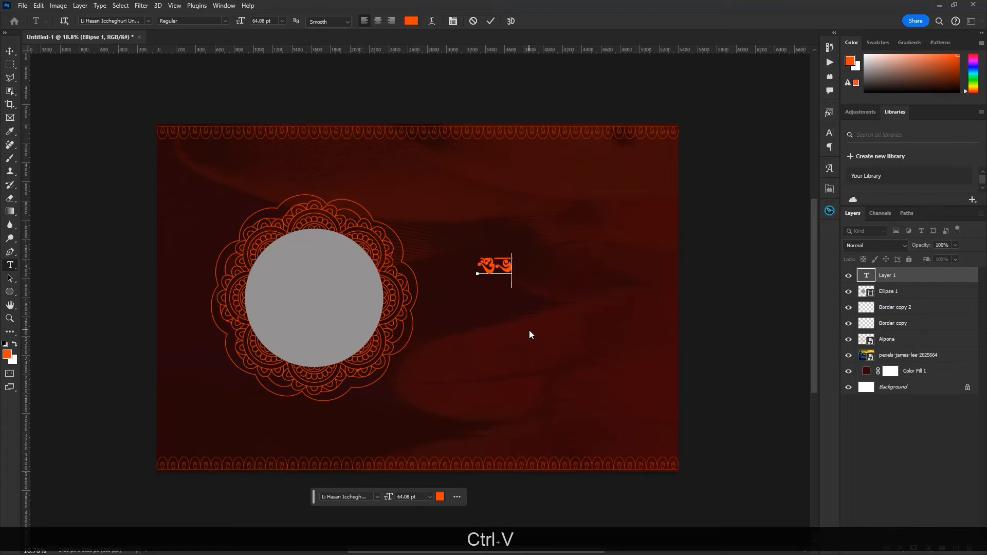
pyautogui.click(11, 51)
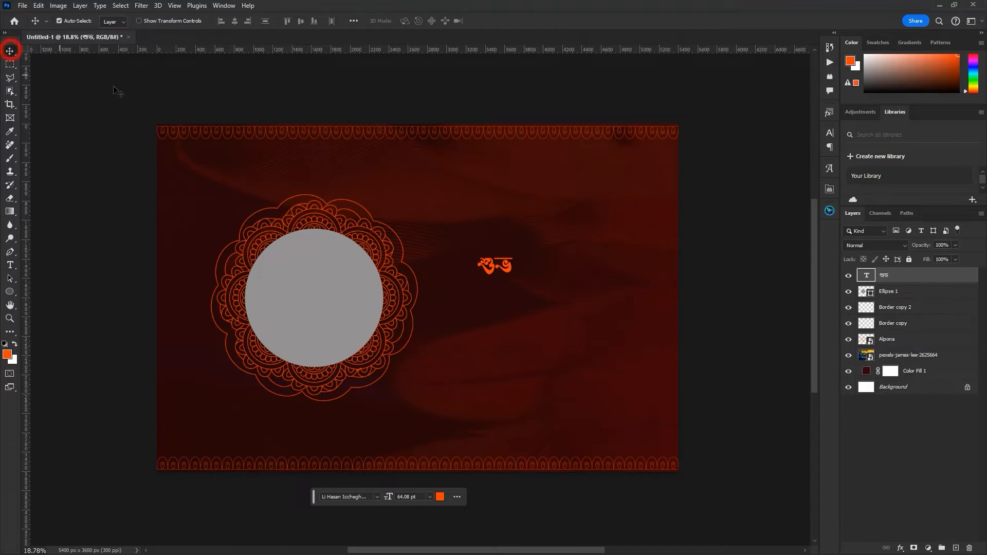
# - Copy "বিবাহ" from the browser, paste it in Photoshop as a separate text layer, and position it directly beneath "শুভ"
pyautogui.click(939, 6)
pyautogui.hotkey('ctrl', 'c')
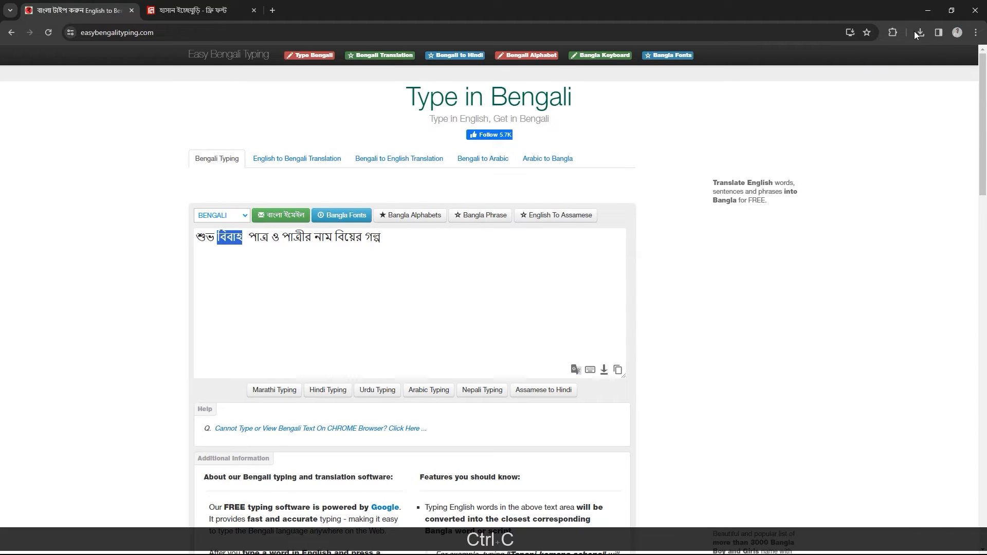
pyautogui.click(928, 10)
pyautogui.click(370, 539)
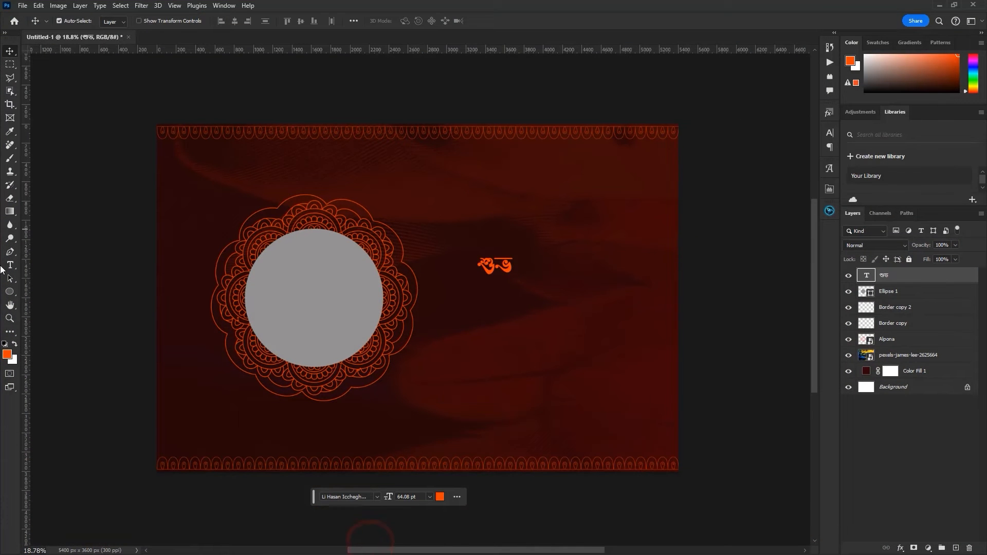
pyautogui.click(10, 265)
pyautogui.click(489, 301)
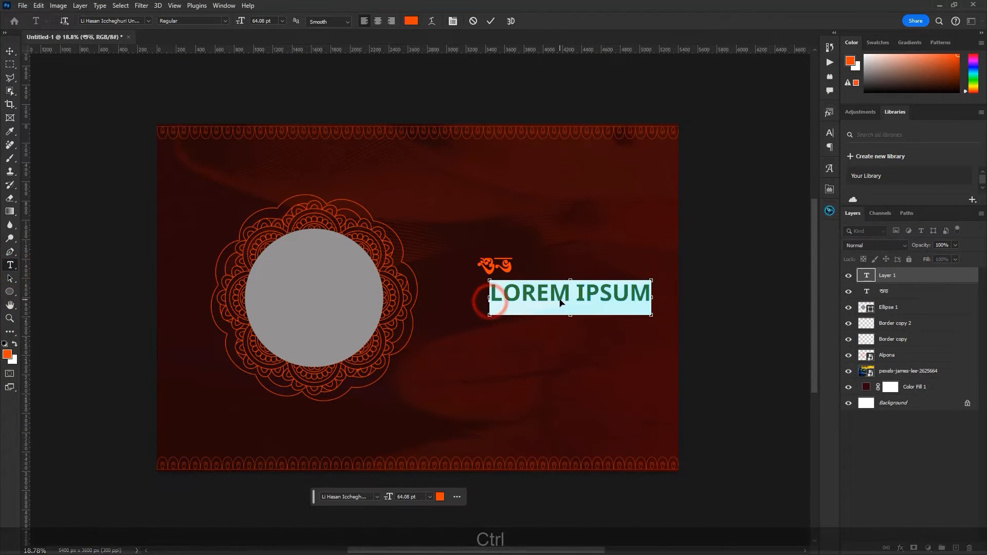
pyautogui.hotkey('ctrl', 'v')
pyautogui.click(9, 51)
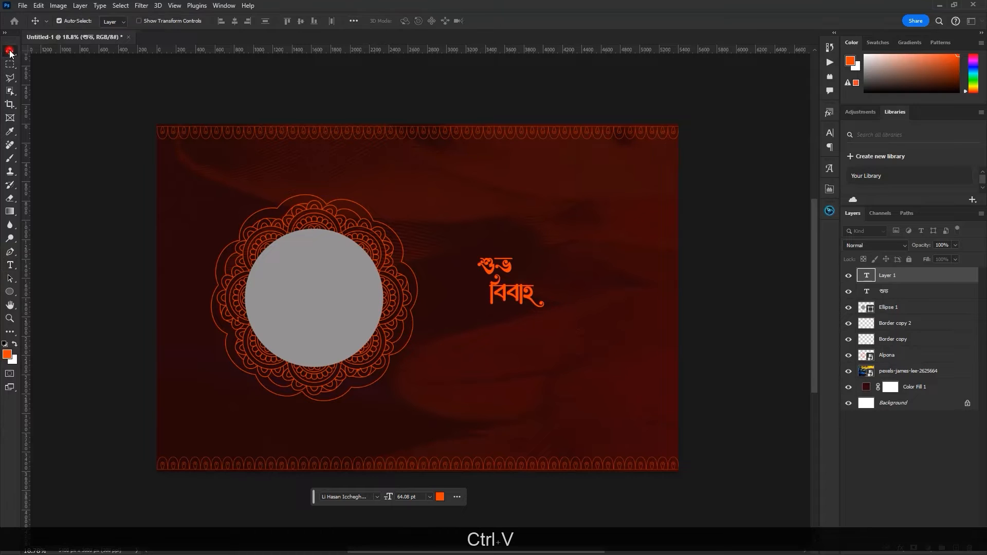
pyautogui.moveTo(503, 294); pyautogui.dragTo(483, 293)
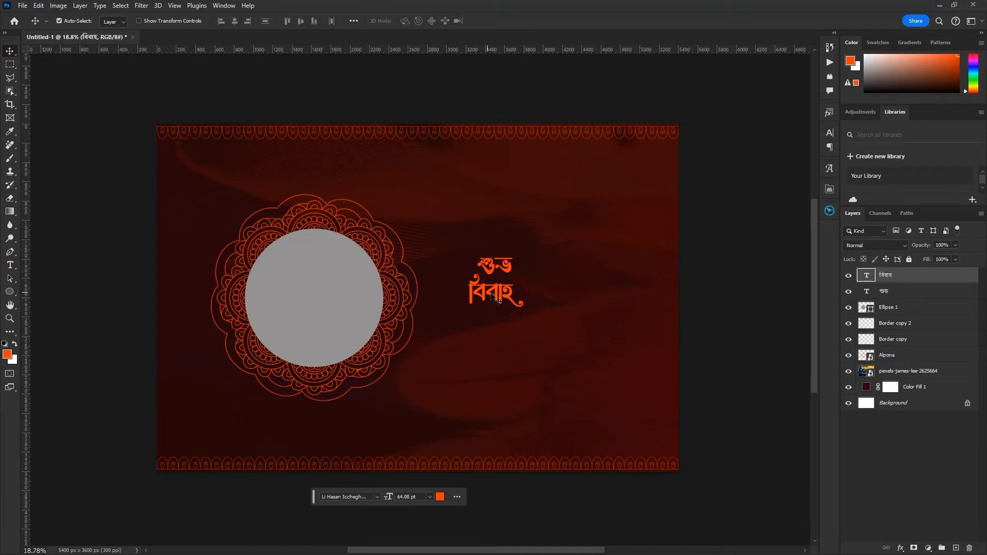
# - Enlarge both words together to about 152 pt, reposition them beside the mandala, and move "বিবাহ" up closer to "শুভ"
pyautogui.keyDown('shift'); pyautogui.click(893, 291); pyautogui.keyUp('shift')
pyautogui.hotkey('ctrl', 't')
pyautogui.moveTo(524, 254); pyautogui.dragTo(599, 192)
pyautogui.moveTo(559, 245); pyautogui.dragTo(555, 293)
pyautogui.press('Return')
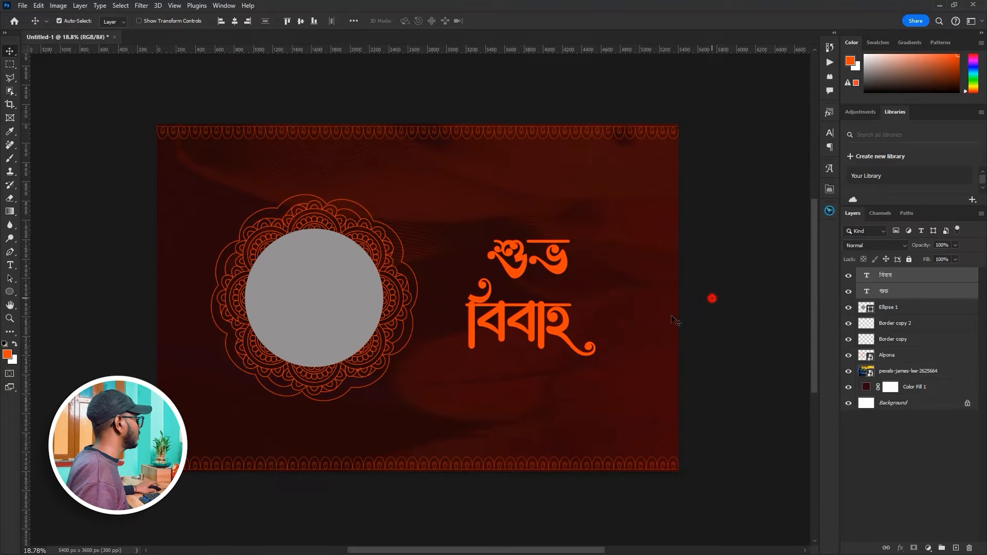
pyautogui.moveTo(542, 318); pyautogui.dragTo(542, 307)
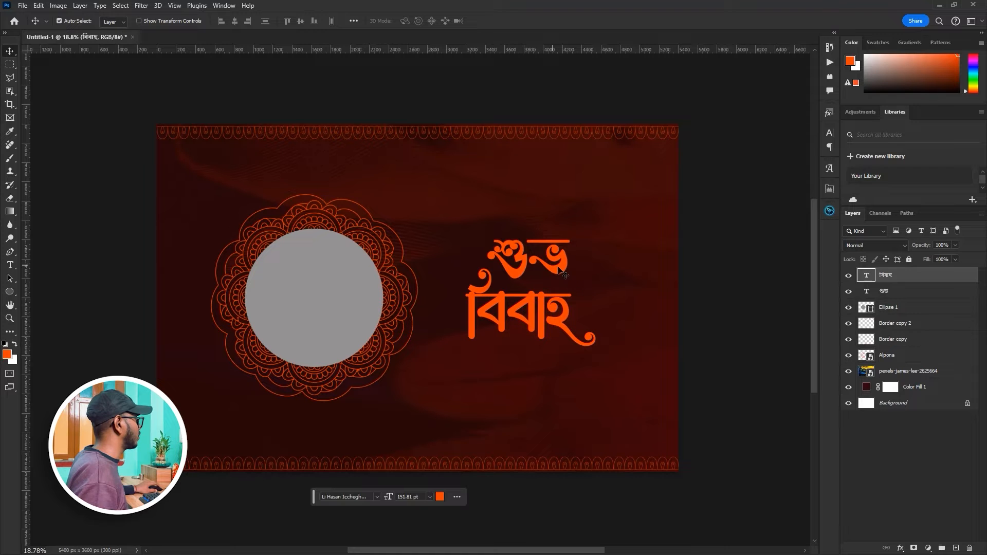
# - Examine which font the two text layers use, and view that font's download page in the browser
pyautogui.keyDown('shift'); pyautogui.click(883, 291); pyautogui.keyUp('shift')
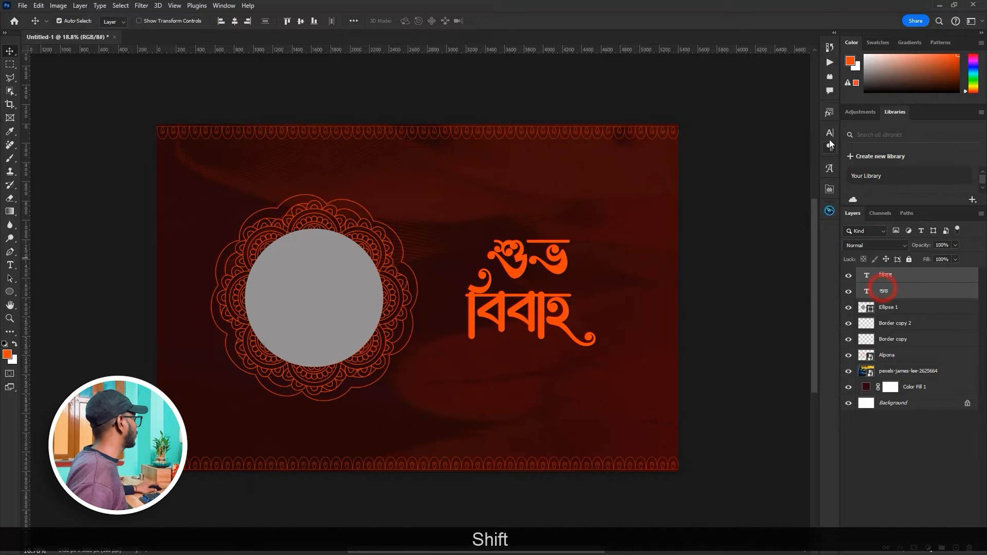
pyautogui.click(830, 133)
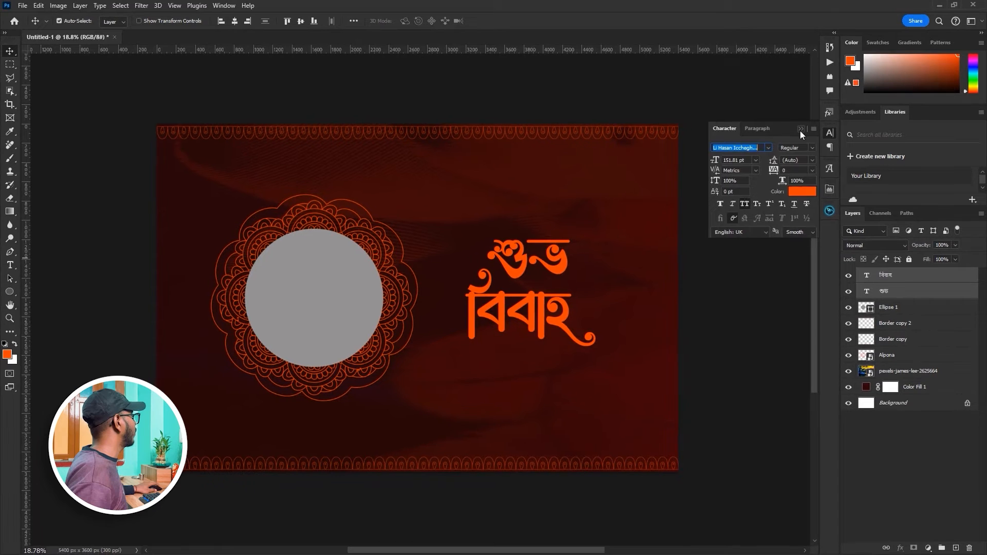
pyautogui.click(736, 174)
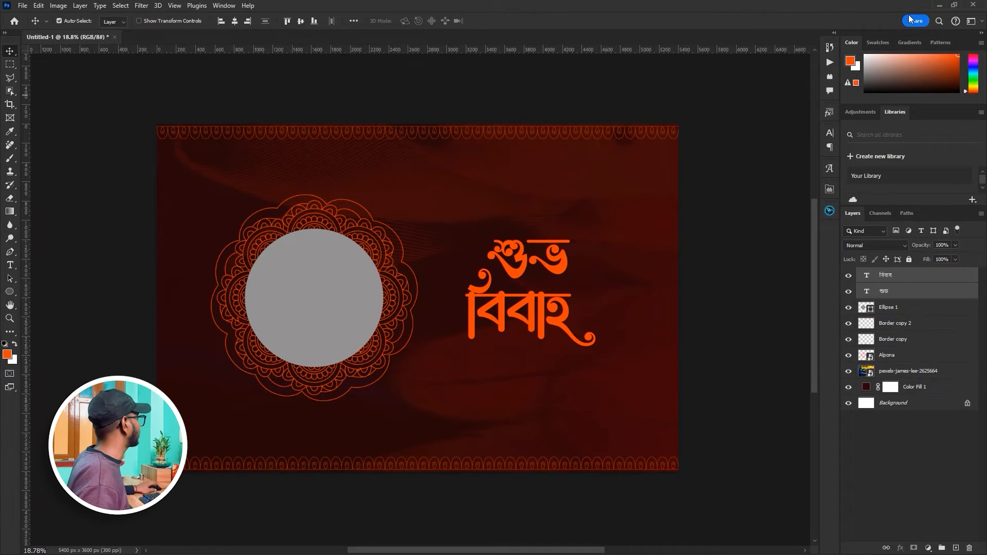
pyautogui.click(939, 4)
pyautogui.click(165, 10)
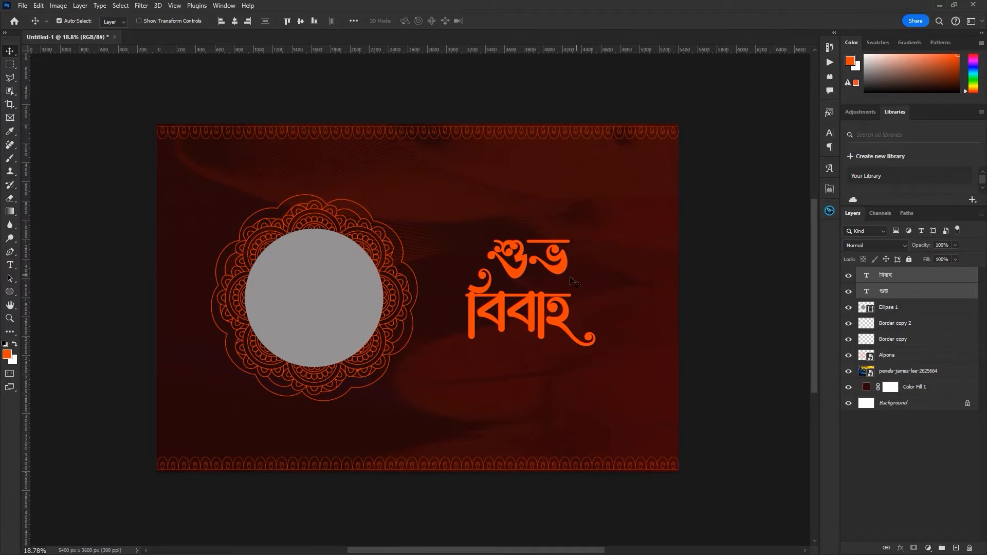
# - Nudge "শুভ" slightly down towards "বিবাহ", and shift both words together a little down and to the right
pyautogui.click(739, 270)
pyautogui.scroll(1, 736, 265)
pyautogui.moveTo(566, 256); pyautogui.dragTo(569, 264)
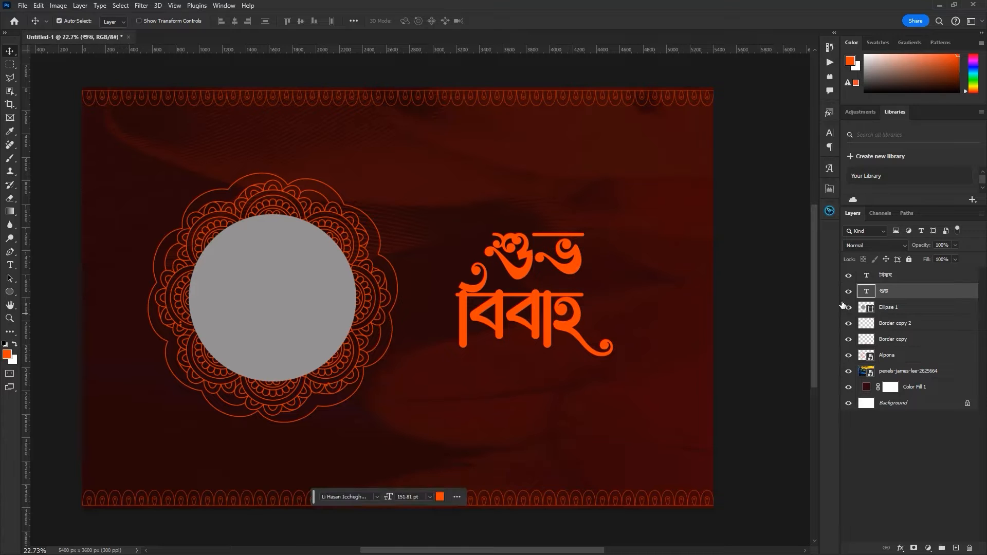
pyautogui.keyDown('shift'); pyautogui.click(885, 276); pyautogui.keyUp('shift')
pyautogui.moveTo(545, 321)
pyautogui.mouseDown()
pyautogui.moveTo(551, 341)
pyautogui.moveTo(558, 332)
pyautogui.mouseUp()
# - Scale both words together to 105.26%, centre them vertically on the canvas, and shift them slightly to the right
pyautogui.scroll(-2, 554, 308)
pyautogui.hotkey('ctrl', 't')
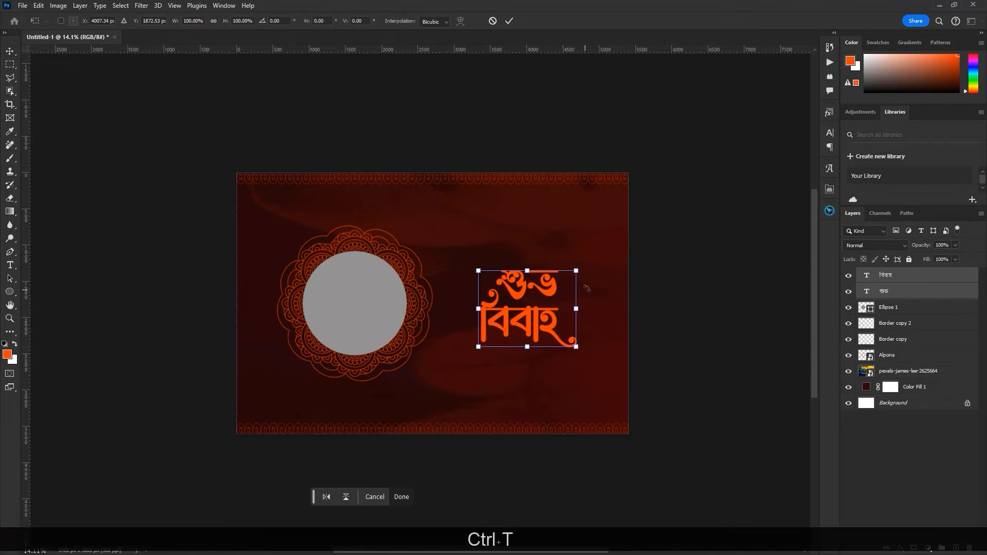
pyautogui.moveTo(576, 271); pyautogui.dragTo(553, 293)
pyautogui.press('Return')
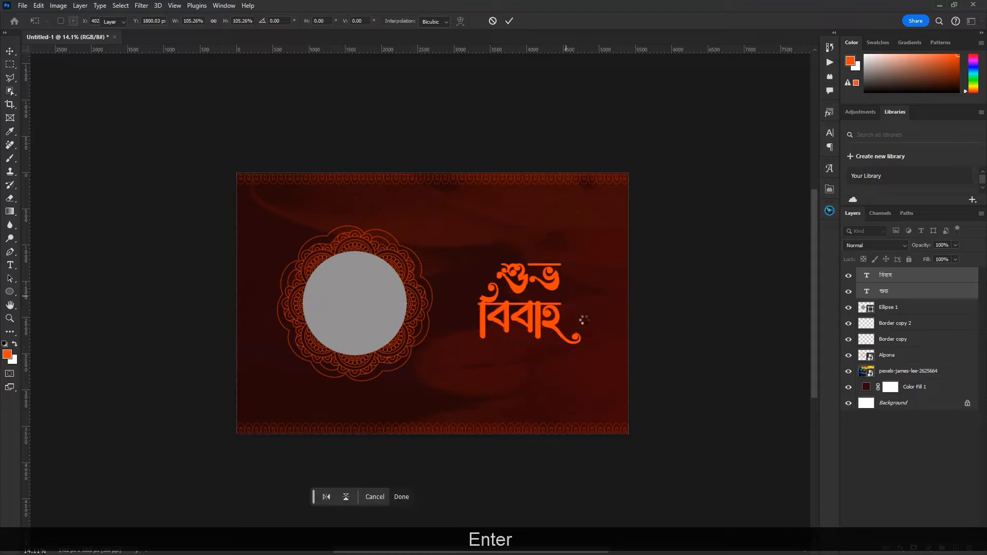
pyautogui.scroll(2, 571, 319)
pyautogui.moveTo(533, 324); pyautogui.dragTo(545, 324)
pyautogui.scroll(-2, 558, 304)
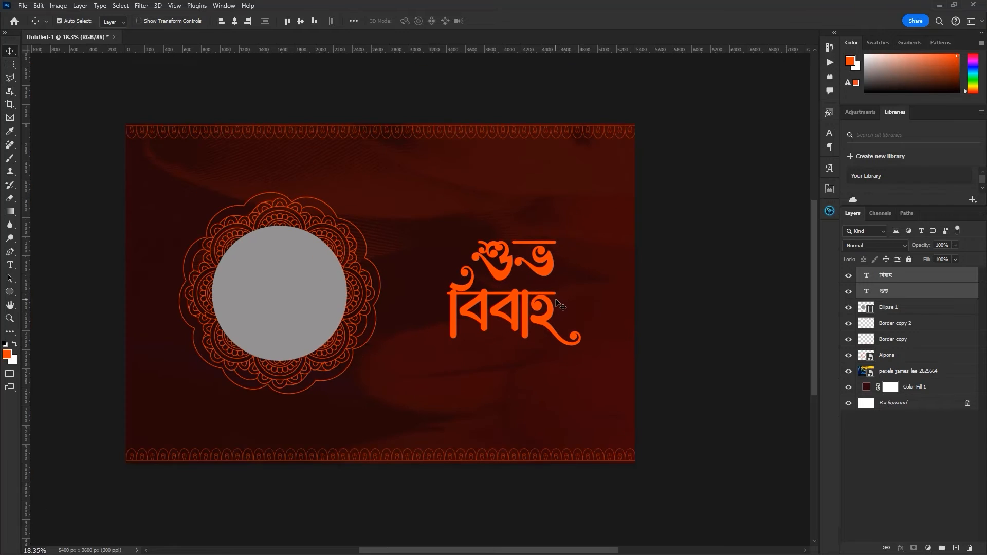
# - Group the "শুভ" and "বিবাহ" text layers and name the group TEXT
pyautogui.scroll(1, 558, 304)
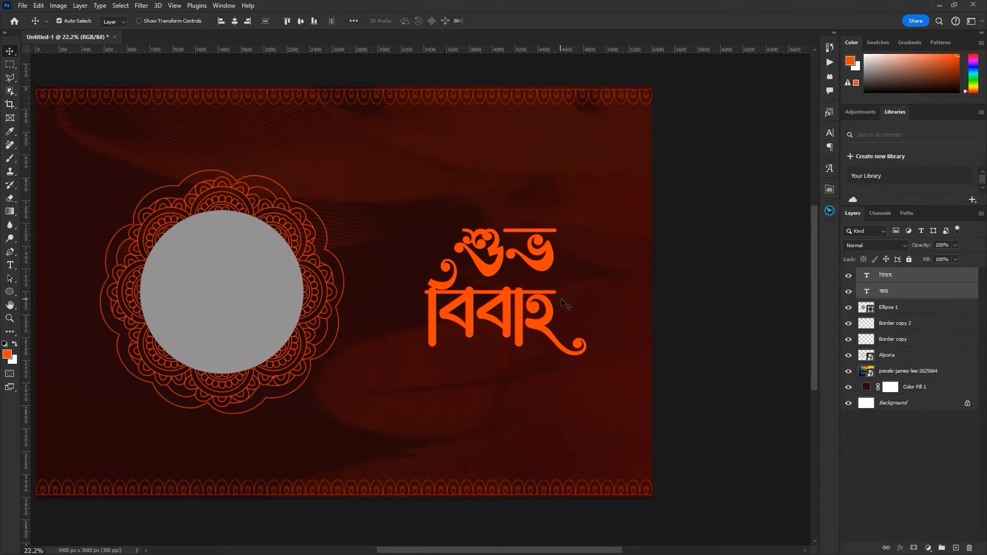
pyautogui.press('ctrl')
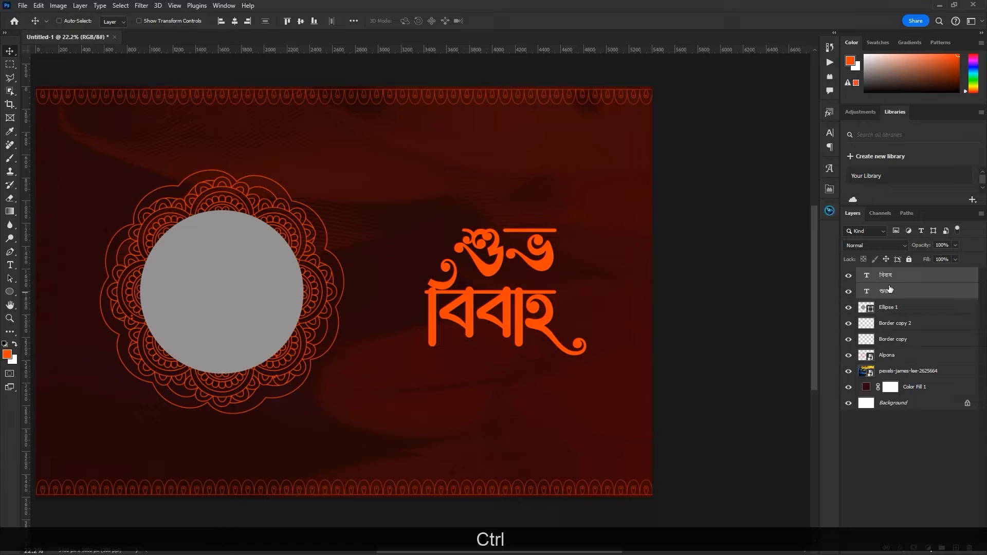
pyautogui.hotkey('ctrl', 'g')
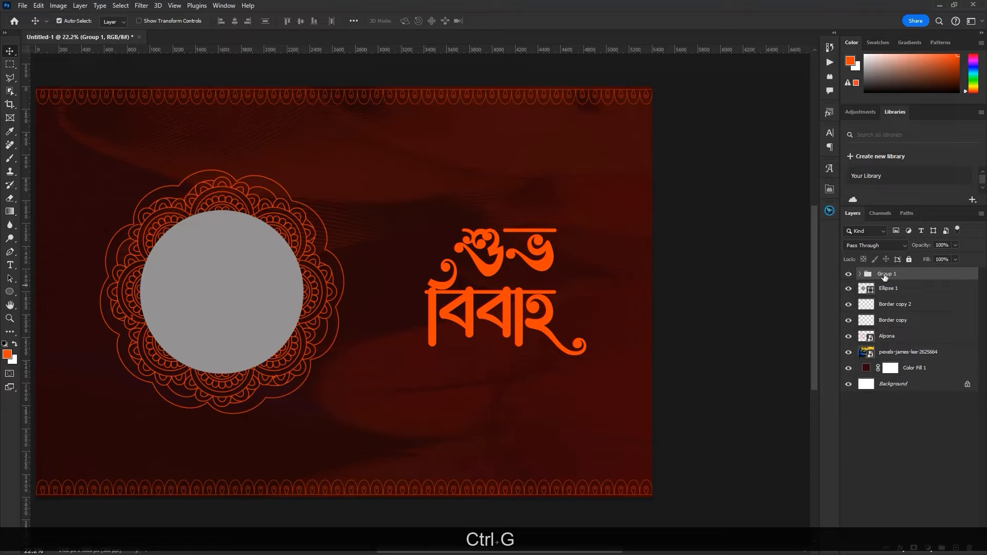
pyautogui.doubleClick(883, 274)
pyautogui.write('TEXT')
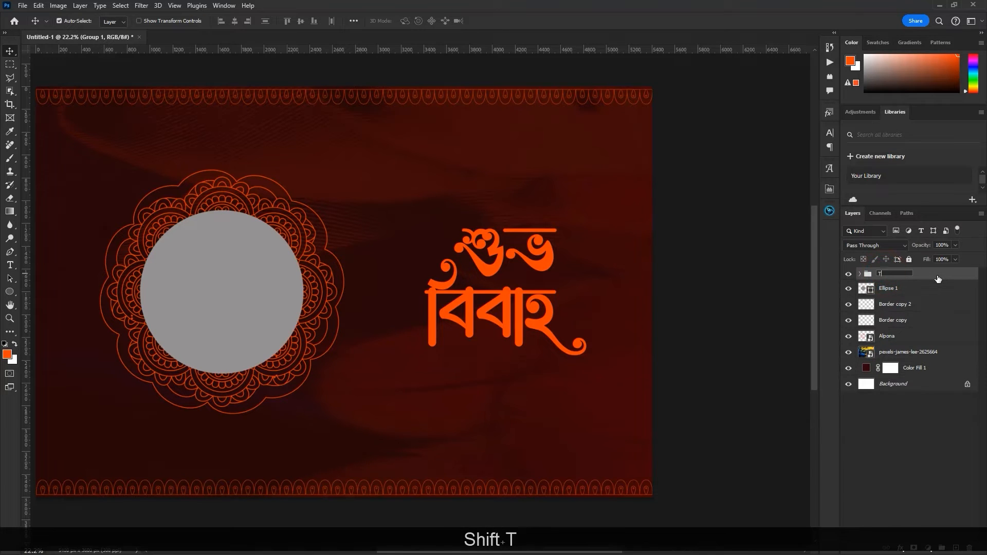
pyautogui.click(937, 279)
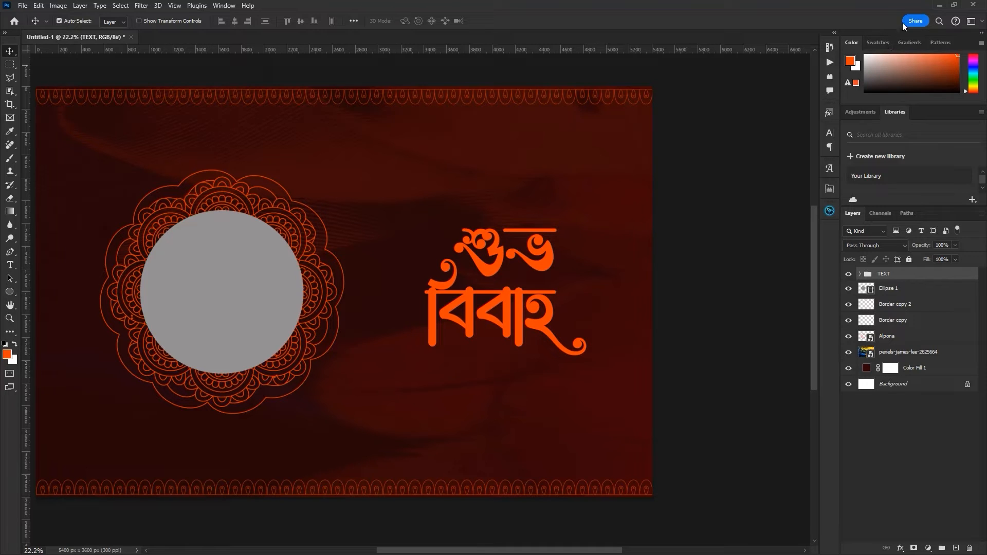
# - Place the rainbow paint-texture photo from the project folder into the cover, positioned over the wedding title above the TEXT group
pyautogui.click(936, 4)
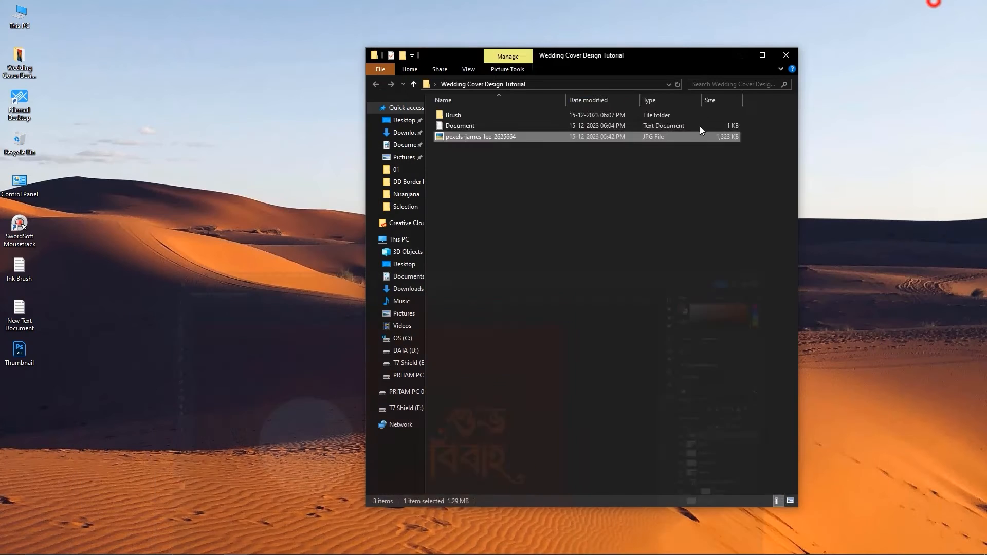
pyautogui.scroll(2, 699, 125)
pyautogui.moveTo(643, 129); pyautogui.dragTo(432, 409)
pyautogui.moveTo(477, 322); pyautogui.dragTo(589, 385)
pyautogui.press('Return')
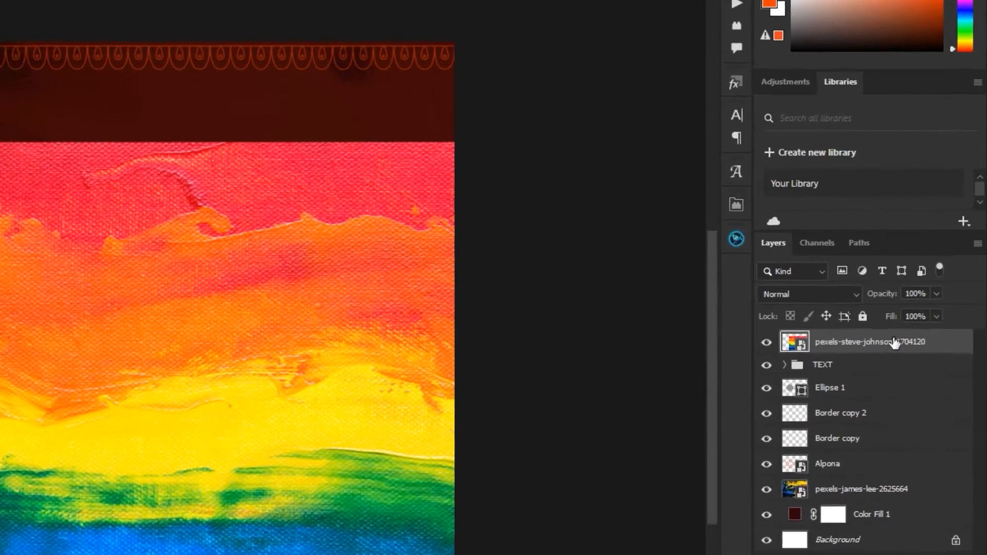
# - Clip the rainbow paint-texture photo to the TEXT group with a clipping mask
pyautogui.rightClick(925, 280)
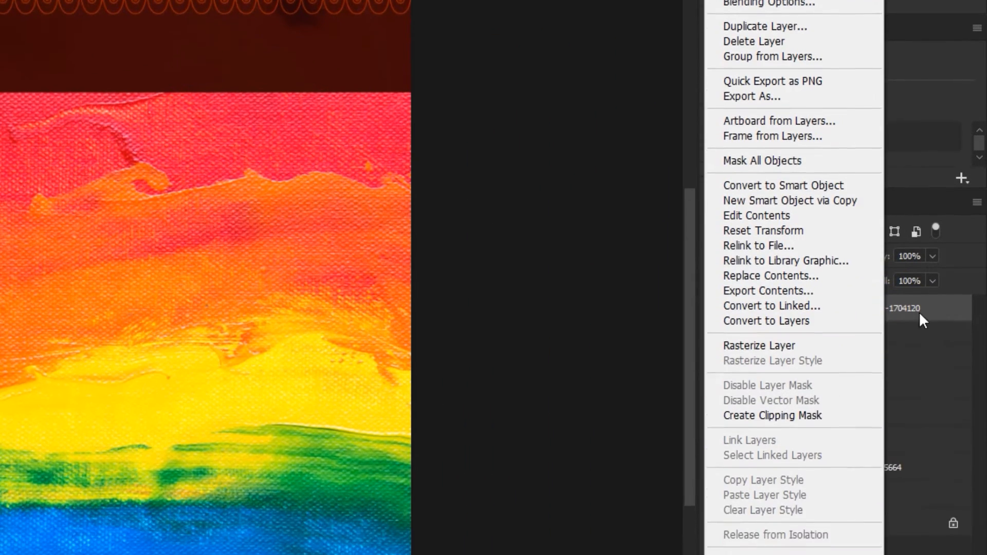
pyautogui.click(920, 304)
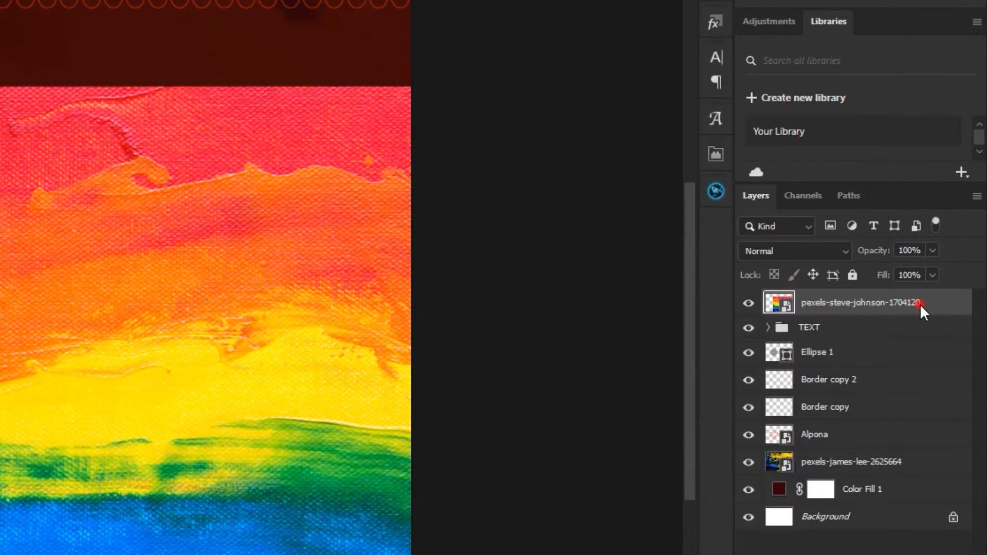
pyautogui.click(813, 332)
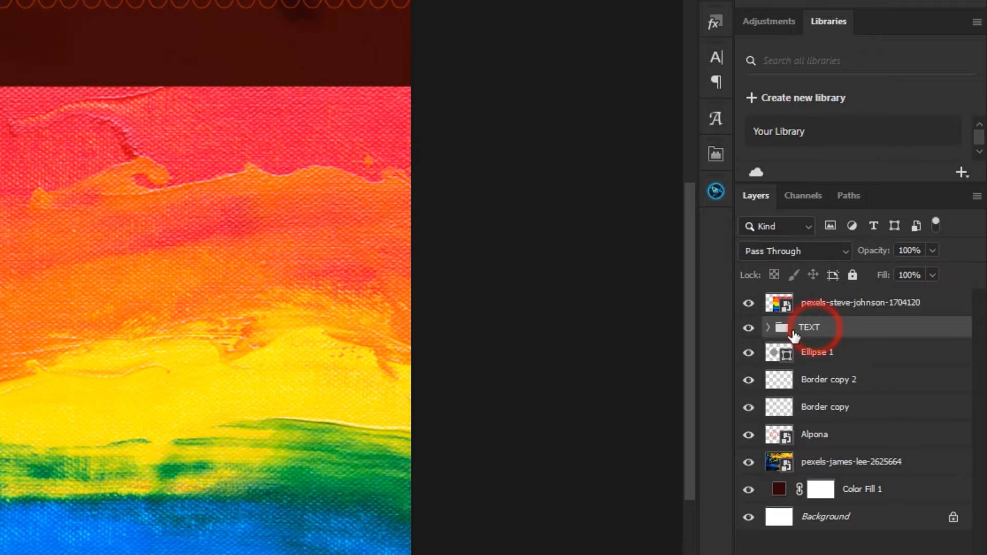
pyautogui.click(839, 307)
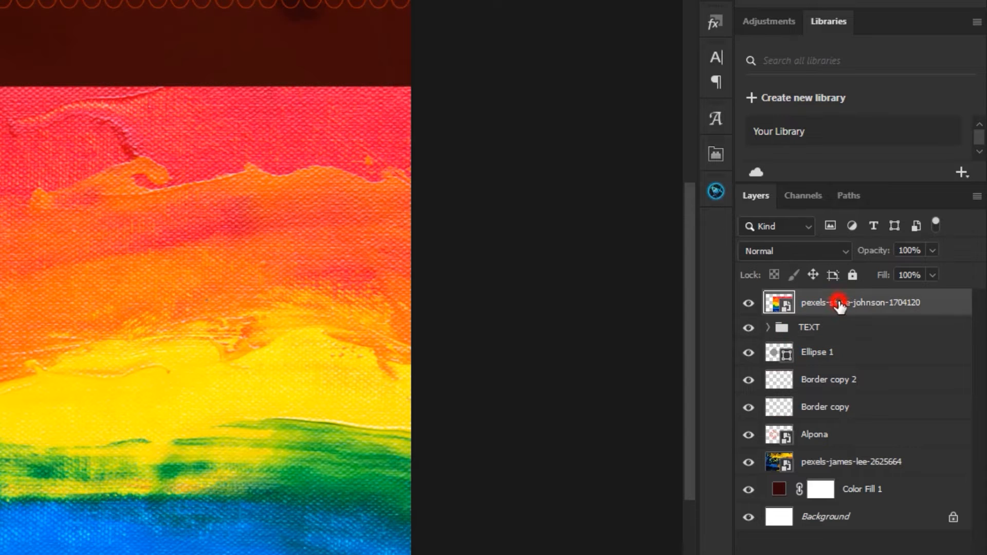
pyautogui.rightClick(904, 307)
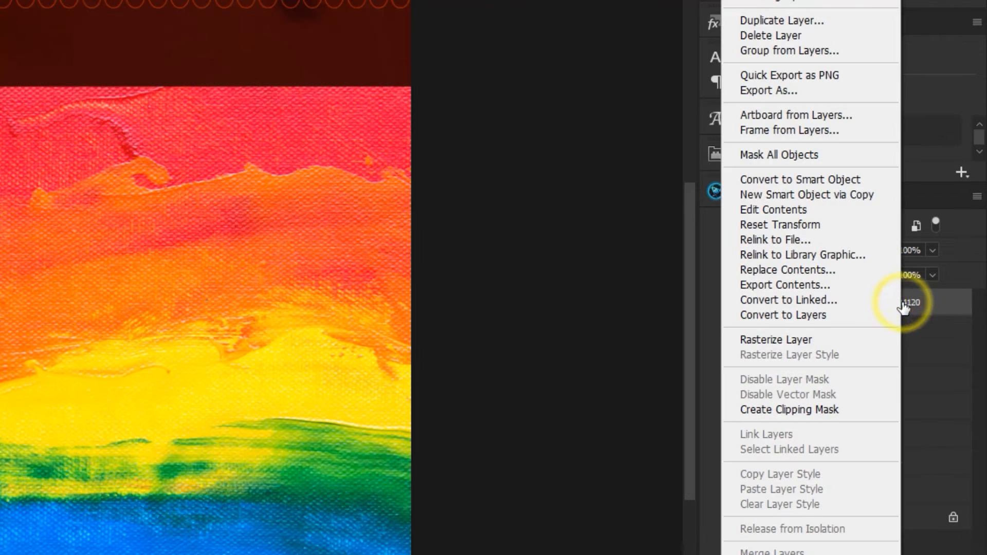
pyautogui.click(906, 307)
pyautogui.rightClick(908, 307)
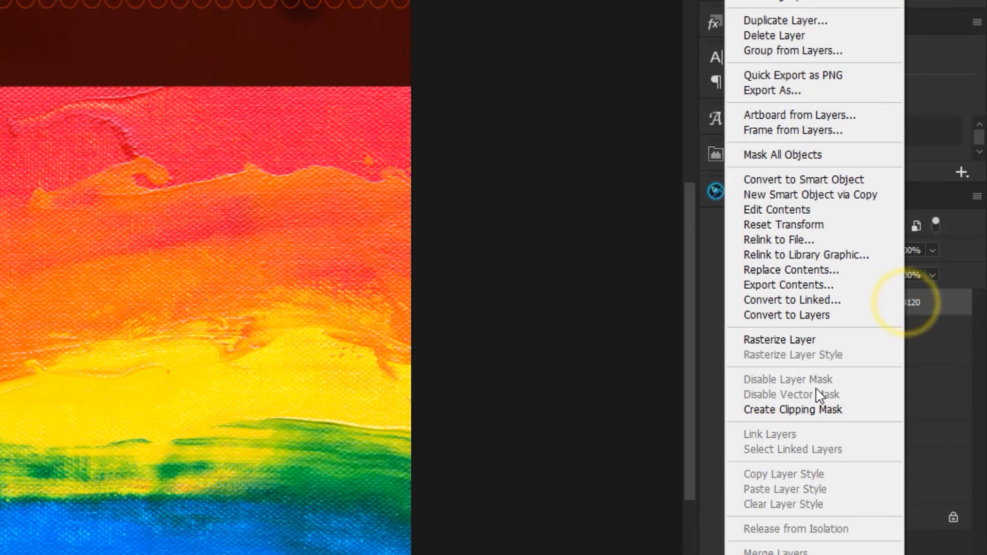
pyautogui.click(811, 410)
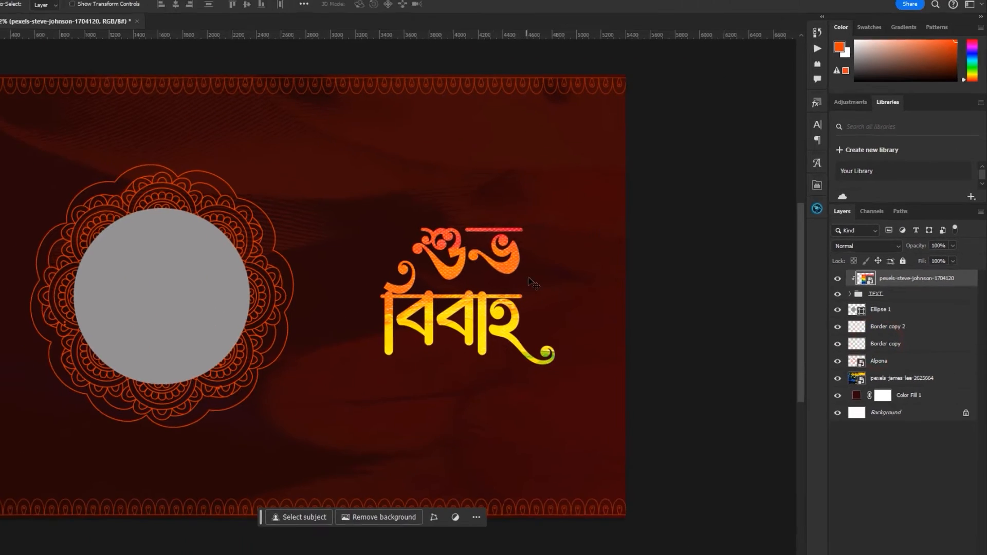
# - Reposition the clipped paint-texture photo lower and rotate it about 19.3° so its red, orange and yellow areas fill the wedding title
pyautogui.hotkey('ctrl', 't')
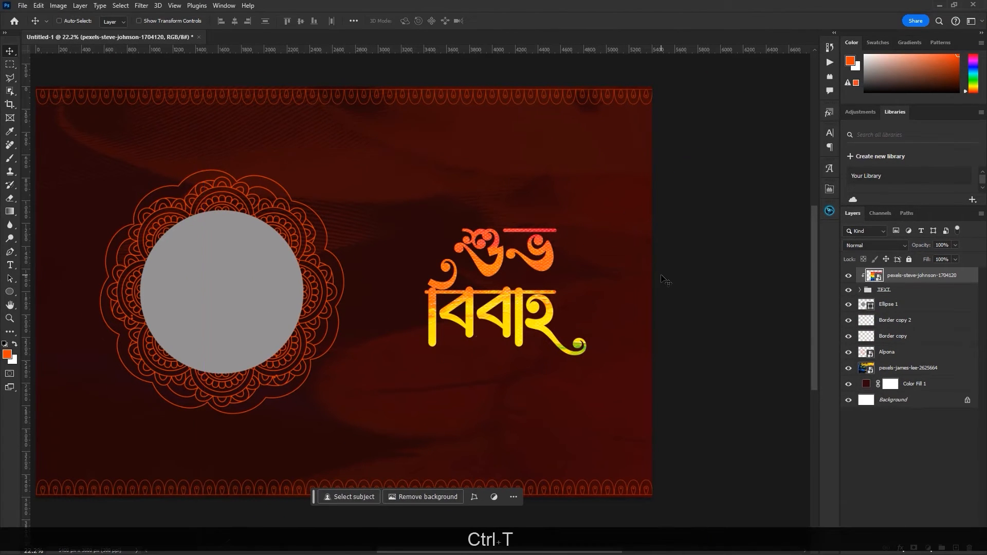
pyautogui.moveTo(608, 297)
pyautogui.mouseDown()
pyautogui.moveTo(606, 326)
pyautogui.moveTo(606, 315)
pyautogui.mouseUp()
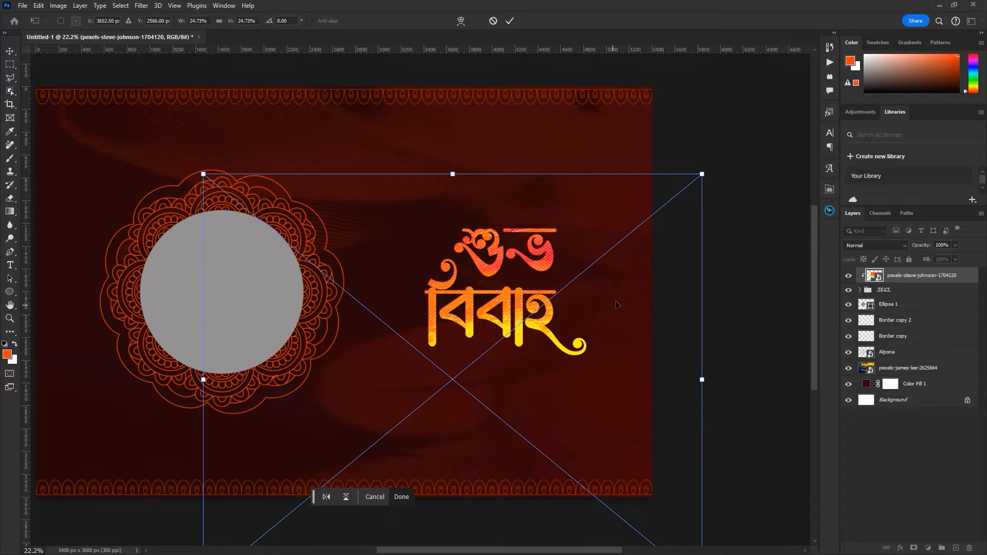
pyautogui.scroll(-2, 564, 253)
pyautogui.moveTo(684, 254)
pyautogui.mouseDown()
pyautogui.moveTo(709, 264)
pyautogui.moveTo(687, 272)
pyautogui.mouseUp()
pyautogui.moveTo(573, 303); pyautogui.dragTo(578, 296)
pyautogui.scroll(5, 545, 259)
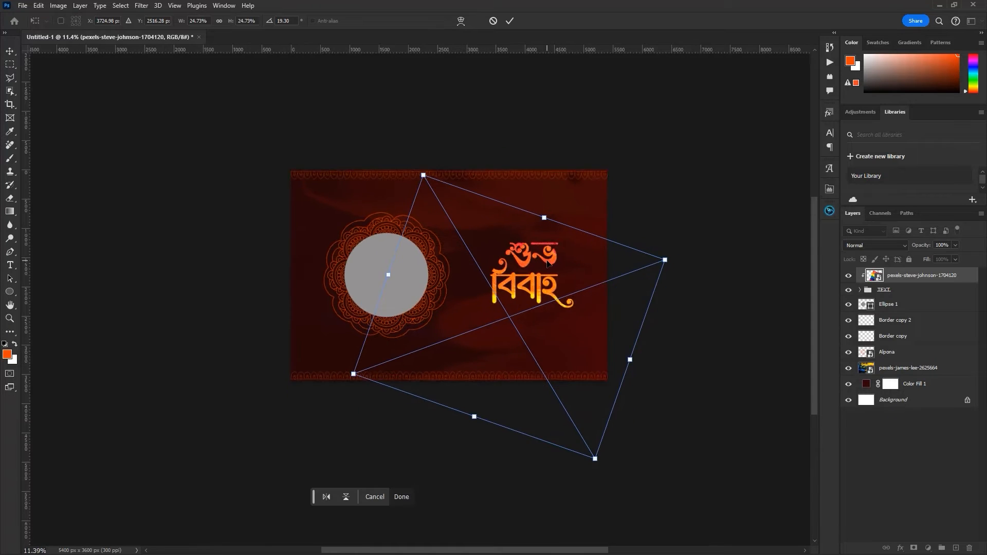
pyautogui.press('Return')
# - Compare the wedding title with the paint-texture layer hidden and shown, and examine the texture on the letters
pyautogui.click(843, 276)
pyautogui.click(843, 277)
pyautogui.scroll(-3, 506, 277)
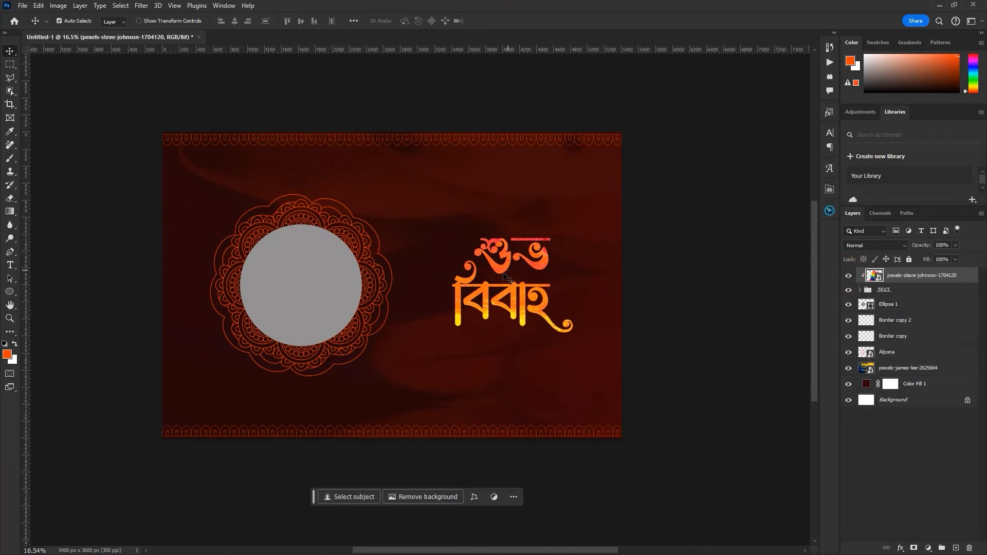
pyautogui.scroll(-1, 506, 279)
pyautogui.scroll(3, 497, 285)
pyautogui.scroll(2, 494, 282)
pyautogui.scroll(-2, 493, 282)
pyautogui.scroll(1, 494, 282)
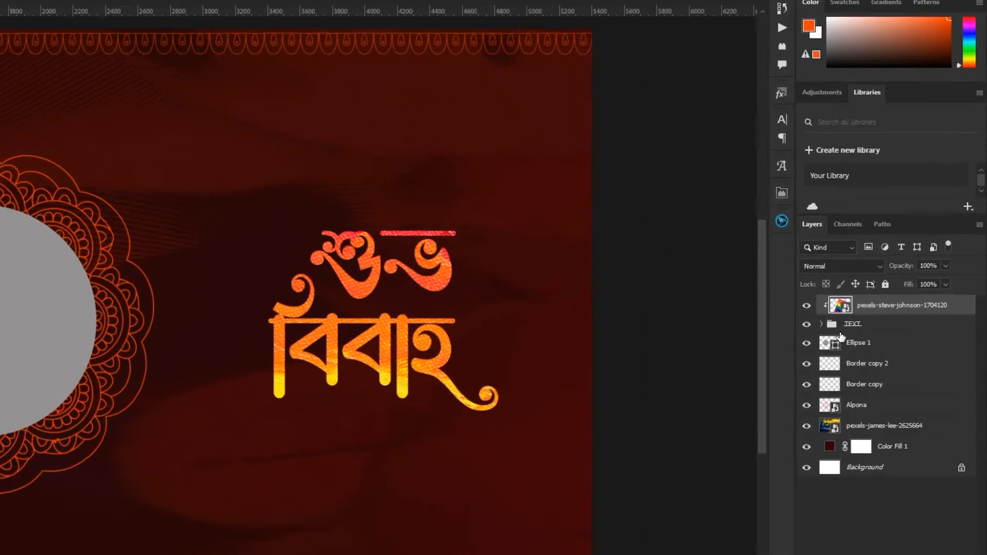
# - Enable a black Drop Shadow in the TEXT group's layer style and set its opacity to 48%
pyautogui.click(860, 326)
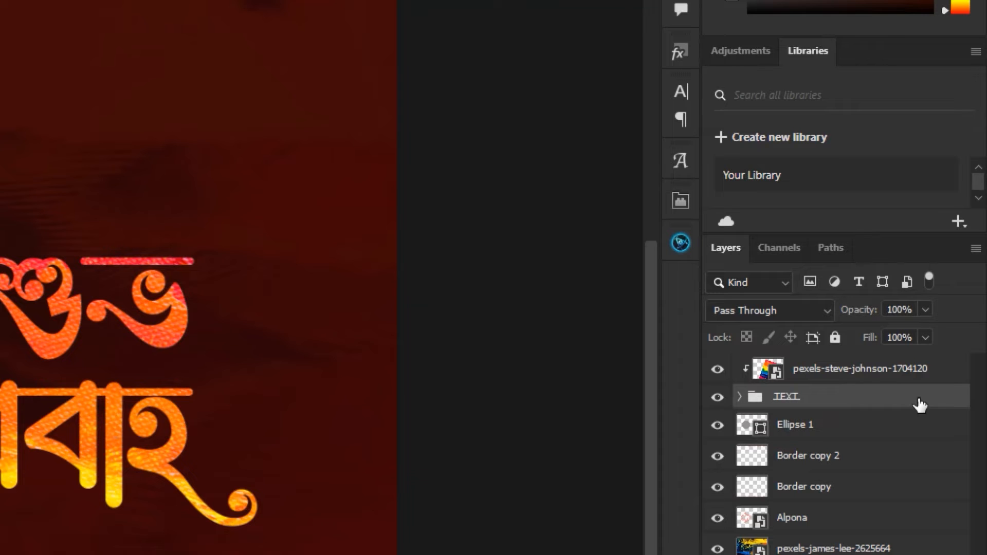
pyautogui.doubleClick(935, 398)
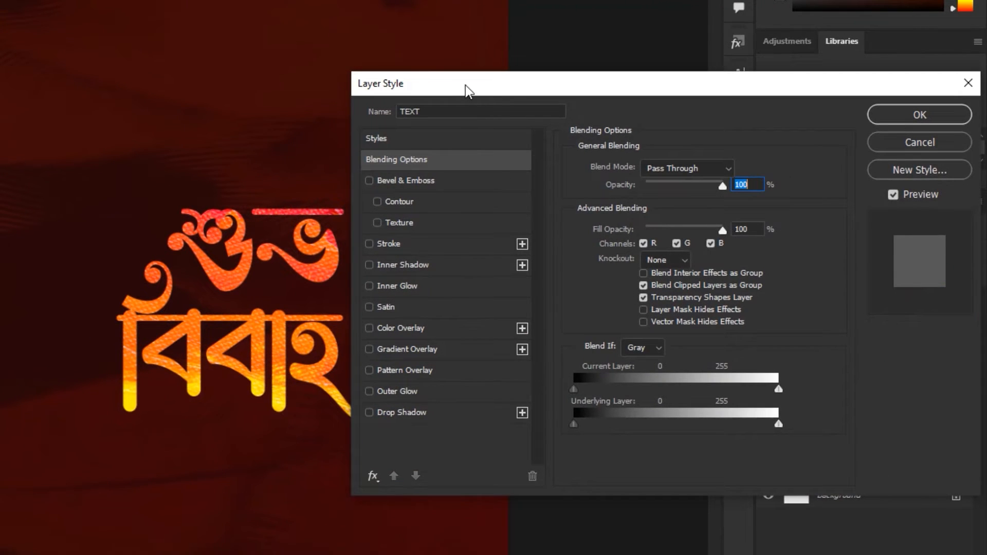
pyautogui.moveTo(467, 90); pyautogui.dragTo(499, 81)
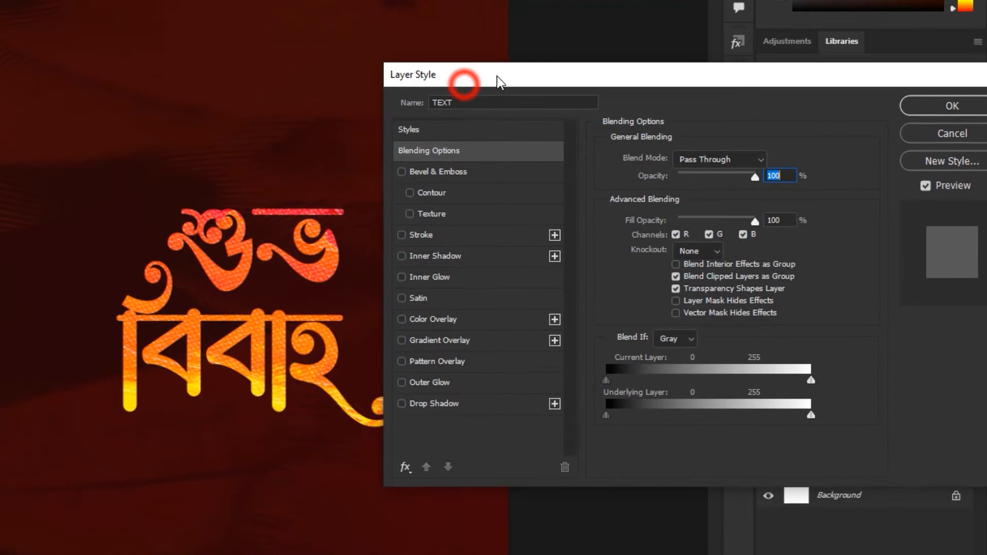
pyautogui.click(403, 404)
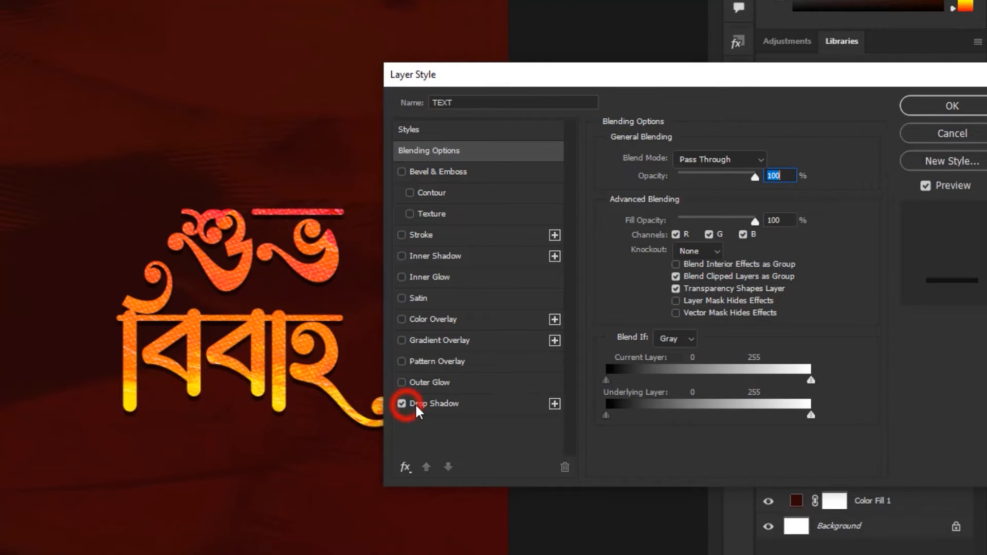
pyautogui.click(426, 406)
pyautogui.moveTo(588, 79); pyautogui.dragTo(641, 76)
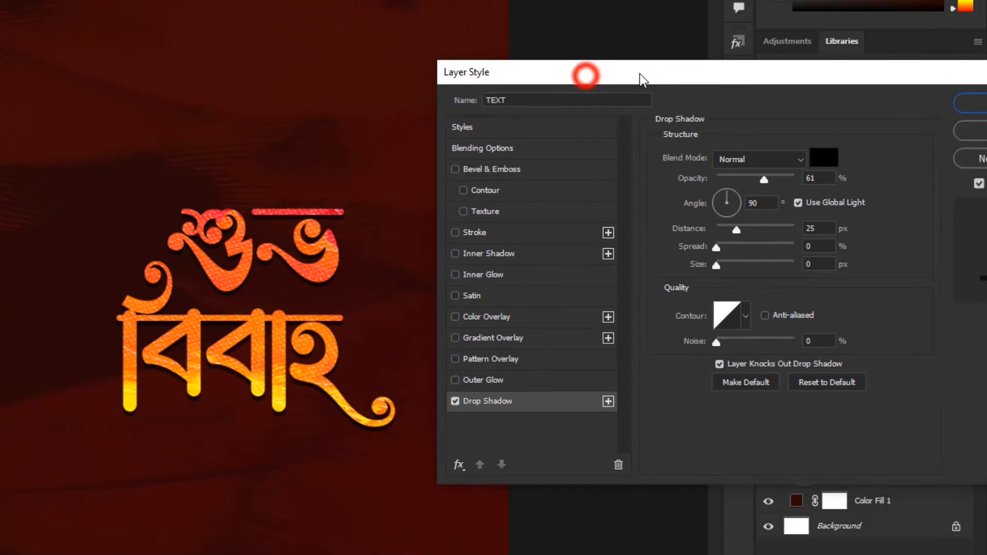
pyautogui.moveTo(764, 179); pyautogui.dragTo(755, 176)
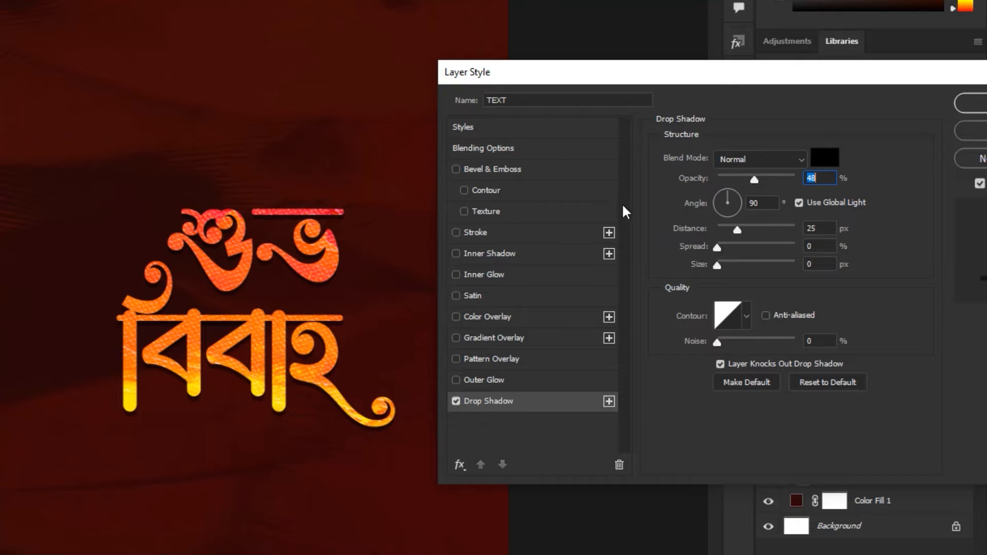
pyautogui.moveTo(724, 73); pyautogui.dragTo(670, 68)
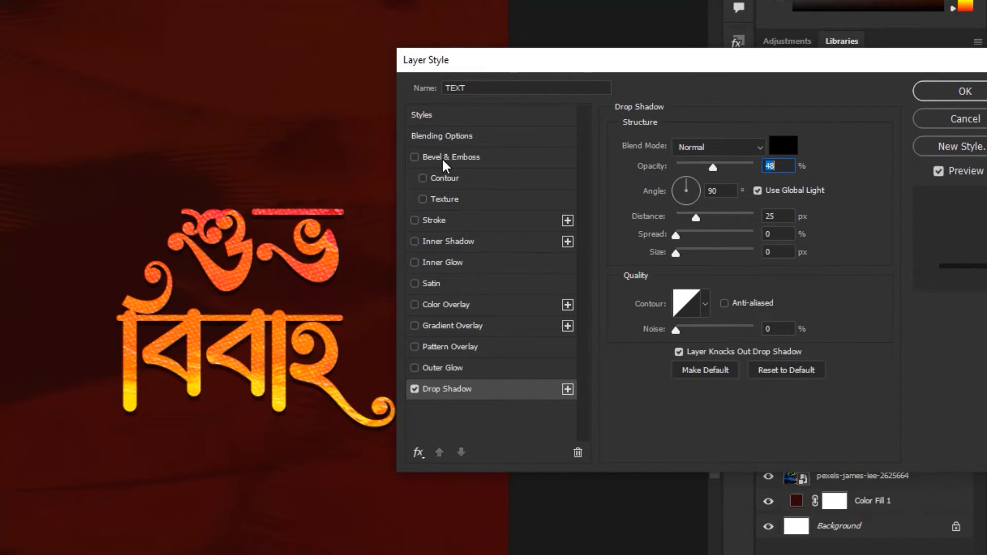
# - Try Bevel & Emboss with its Contour and Texture options on the TEXT group
pyautogui.click(415, 158)
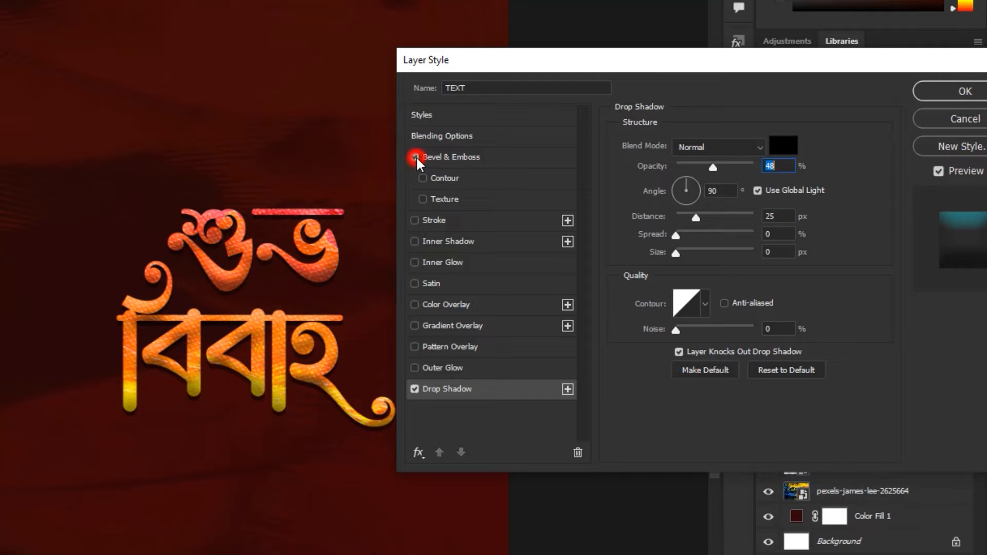
pyautogui.click(423, 181)
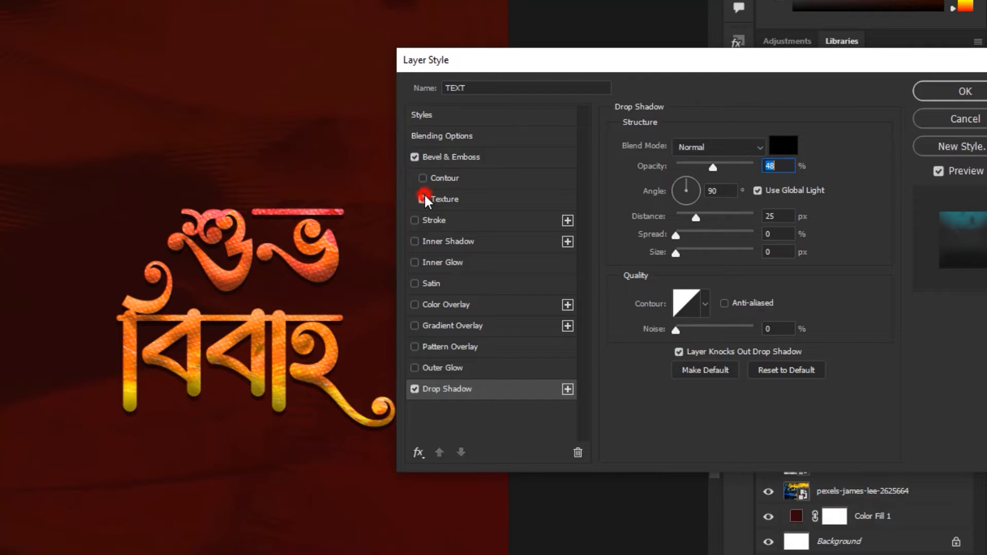
pyautogui.click(425, 181)
pyautogui.click(415, 157)
pyautogui.click(415, 157)
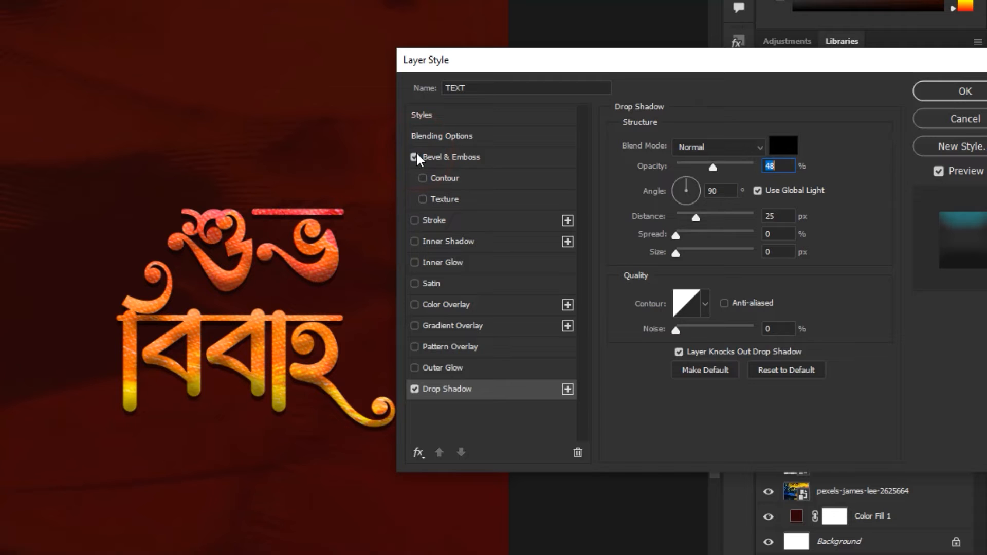
pyautogui.click(413, 158)
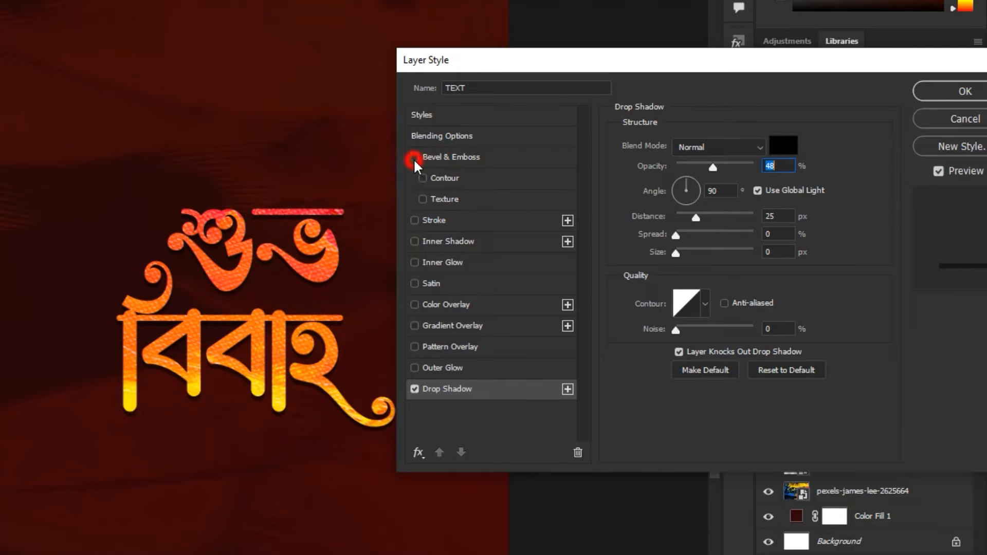
# - Apply the layer style with only the Drop Shadow to the TEXT group
pyautogui.click(933, 91)
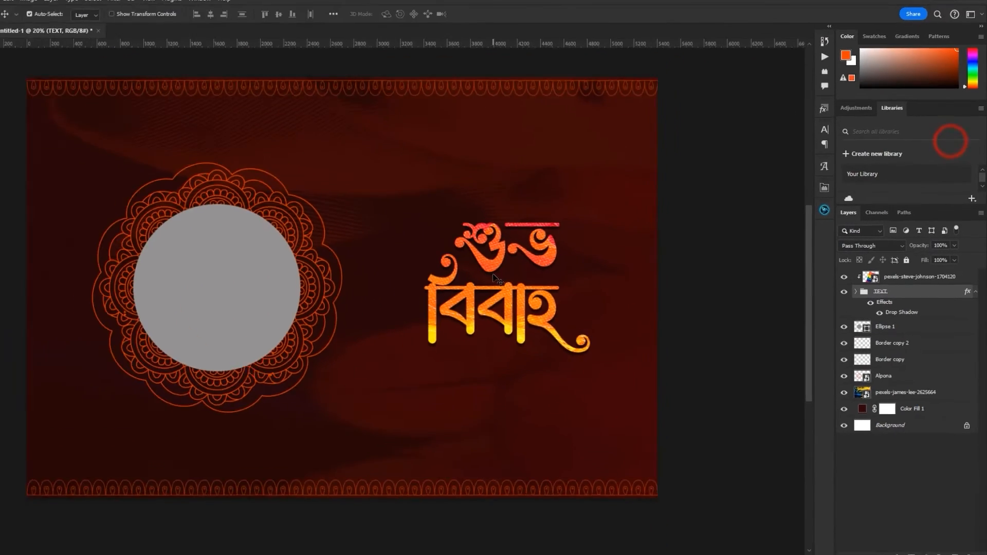
pyautogui.scroll(-3, 313, 295)
pyautogui.scroll(2, 246, 289)
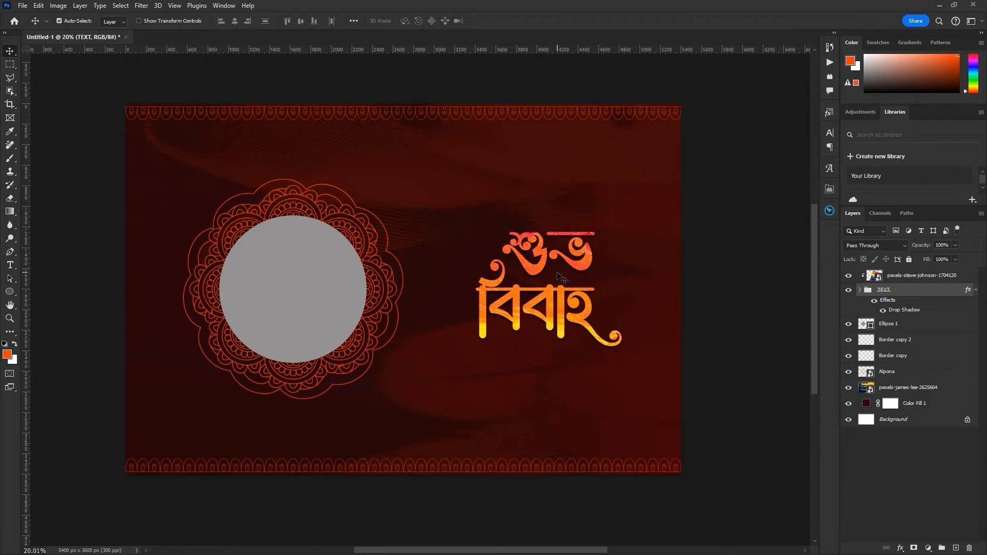
# - Create a new layer above the clipped paint photo and open the 20 Dividers Brushes set for the Brush tool
pyautogui.click(920, 277)
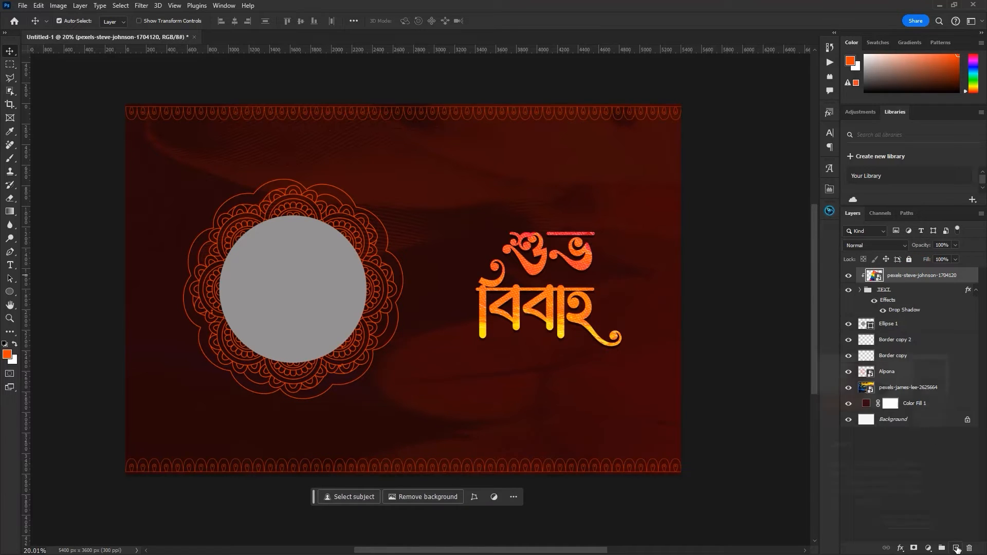
pyautogui.click(956, 548)
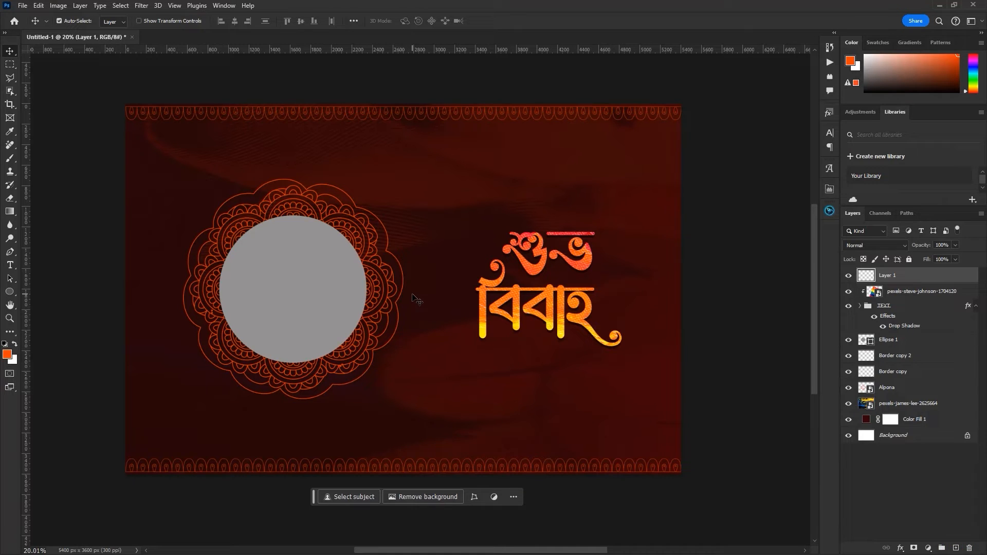
pyautogui.press('b')
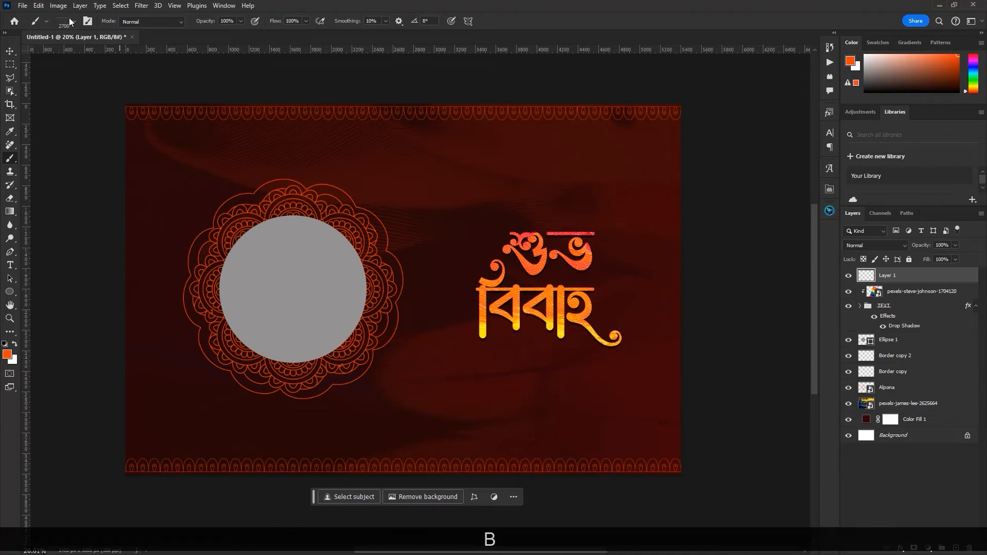
pyautogui.click(71, 21)
pyautogui.scroll(-1, 101, 249)
pyautogui.scroll(1, 73, 215)
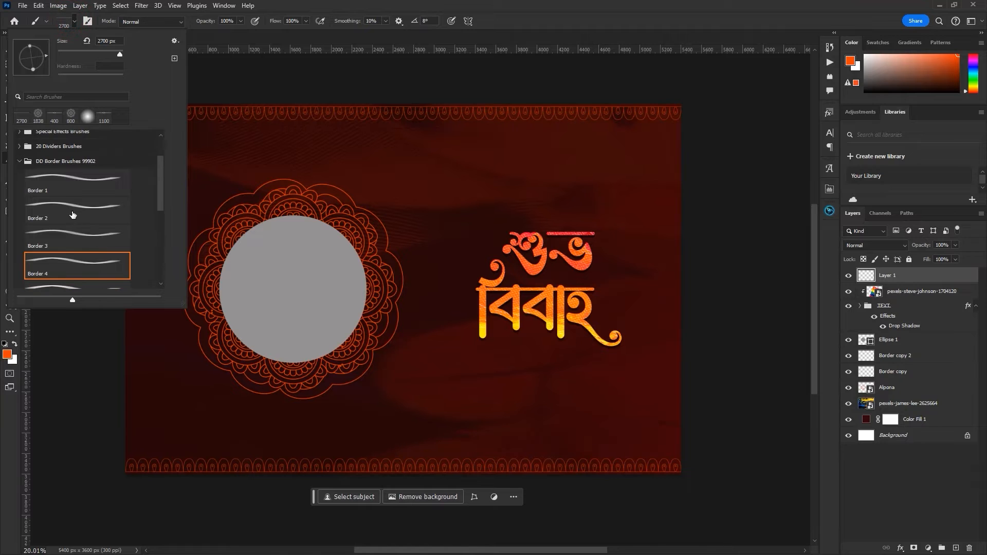
pyautogui.click(19, 164)
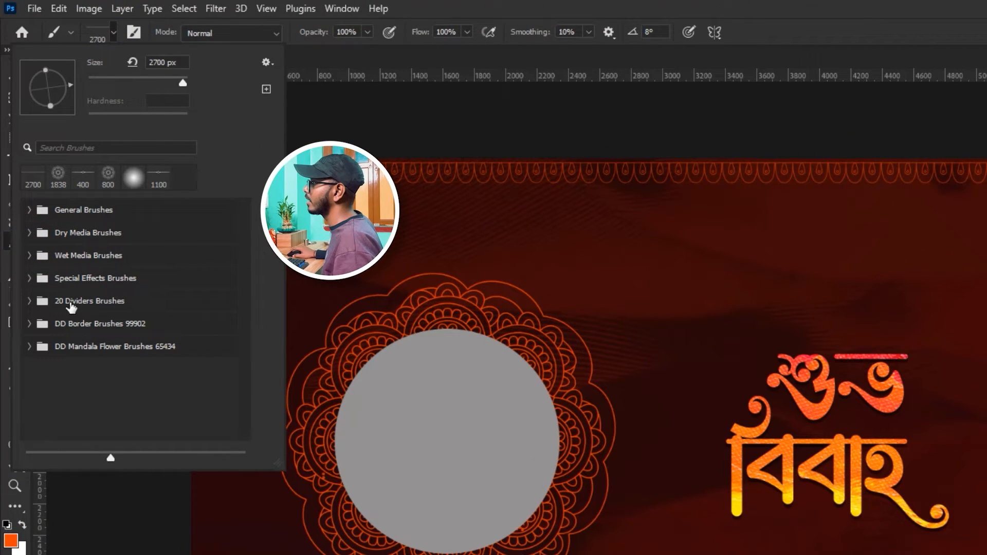
pyautogui.click(30, 302)
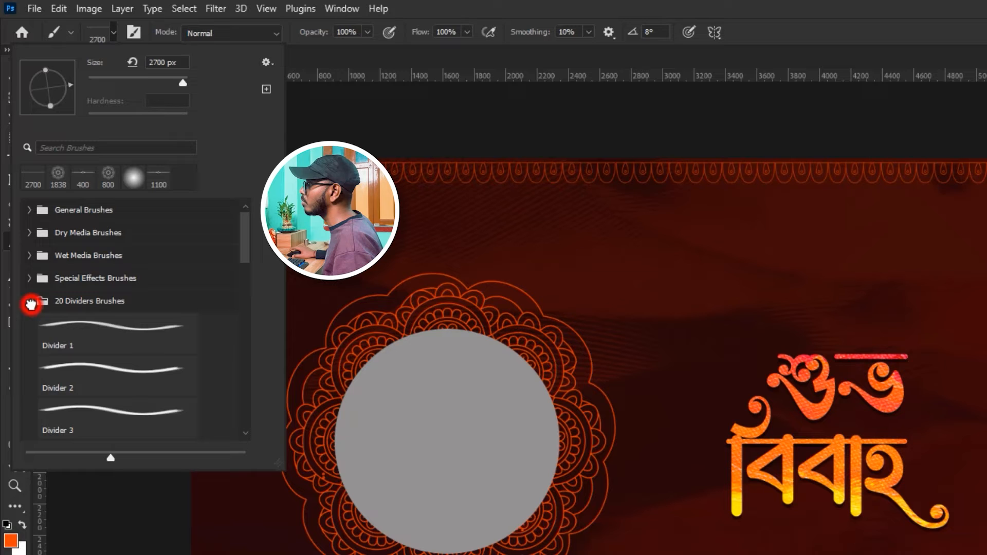
# - Preview several divider brushes and choose Divider 8, the one with three flower ornaments
pyautogui.click(102, 329)
pyautogui.click(143, 364)
pyautogui.click(99, 401)
pyautogui.scroll(-2, 143, 380)
pyautogui.click(145, 395)
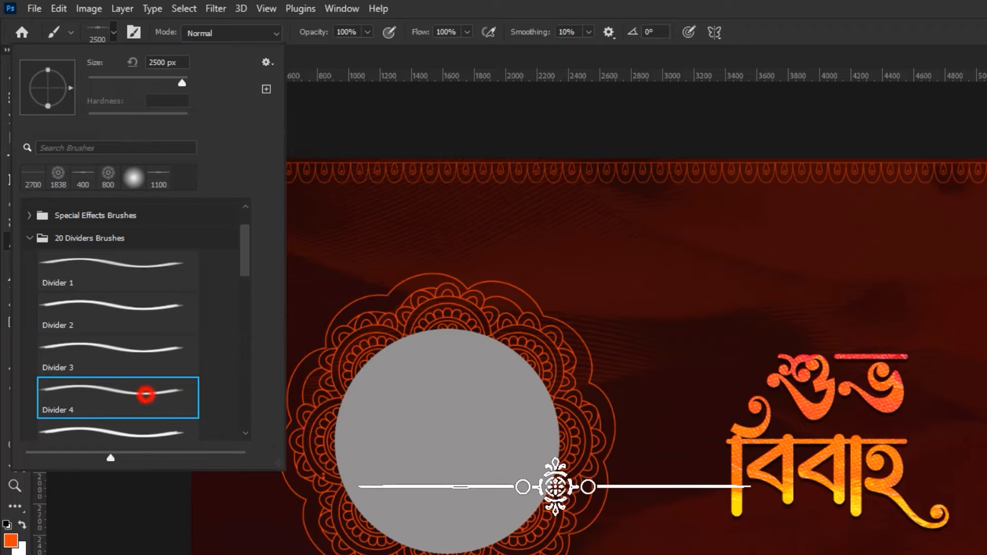
pyautogui.scroll(-5, 144, 391)
pyautogui.click(155, 340)
pyautogui.click(154, 387)
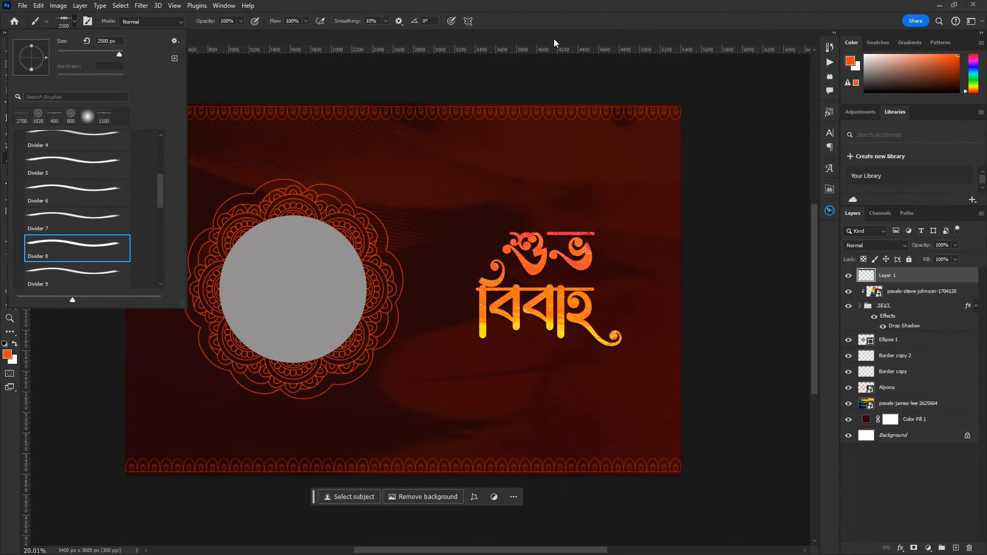
pyautogui.click(563, 23)
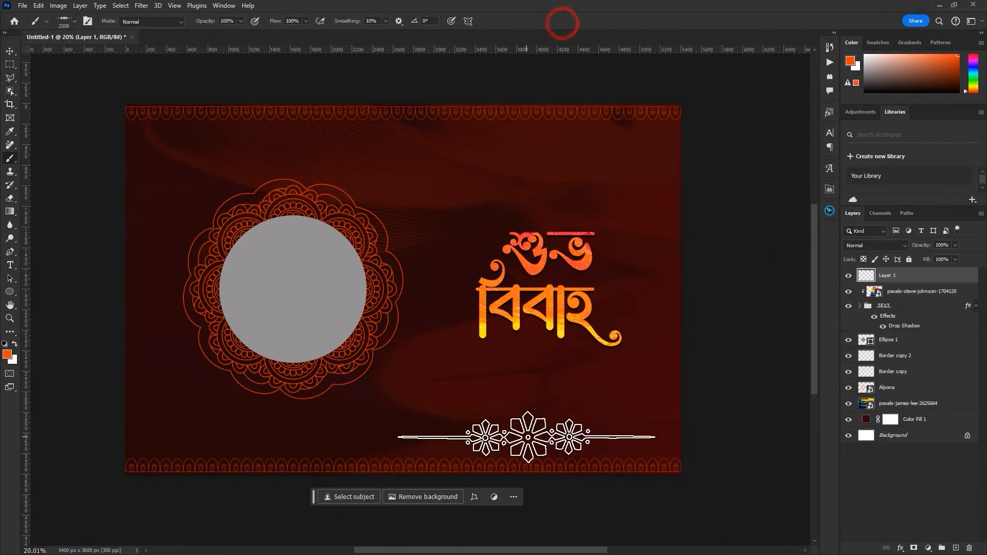
# - Reduce the divider brush size to 1200 px so that it matches the width of the title
pyautogui.press('[')
pyautogui.press('[')
pyautogui.press('[')
pyautogui.press('[')
pyautogui.press('[')
pyautogui.press('[')
pyautogui.press('[')
pyautogui.press('[')
pyautogui.press('[')
pyautogui.press('[')
pyautogui.press('[')
pyautogui.press('[')
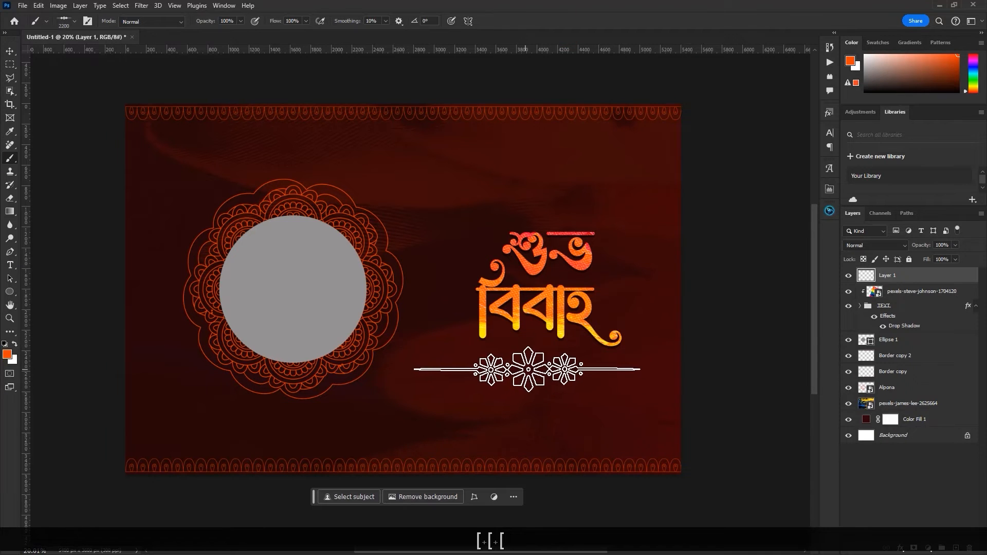
pyautogui.press('[')
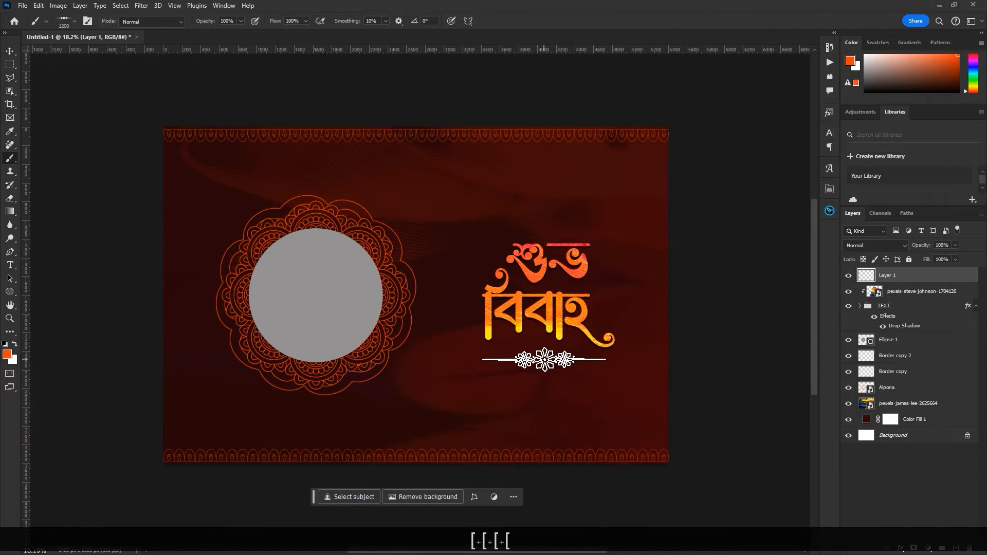
# - Sample an orange from the lower word of the Bengali title as the foreground colour
pyautogui.scroll(2, 543, 360)
pyautogui.scroll(3, 545, 359)
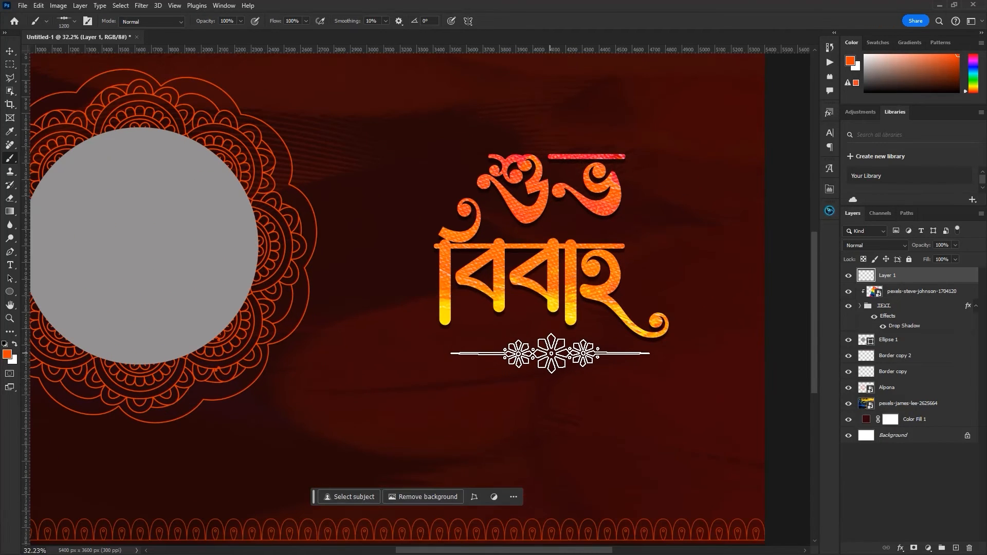
pyautogui.press('i')
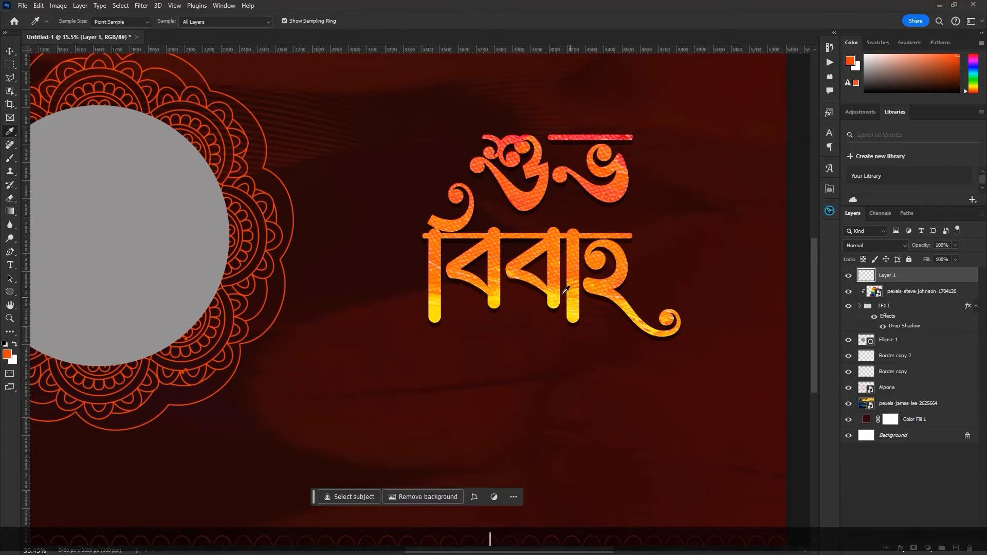
pyautogui.click(552, 293)
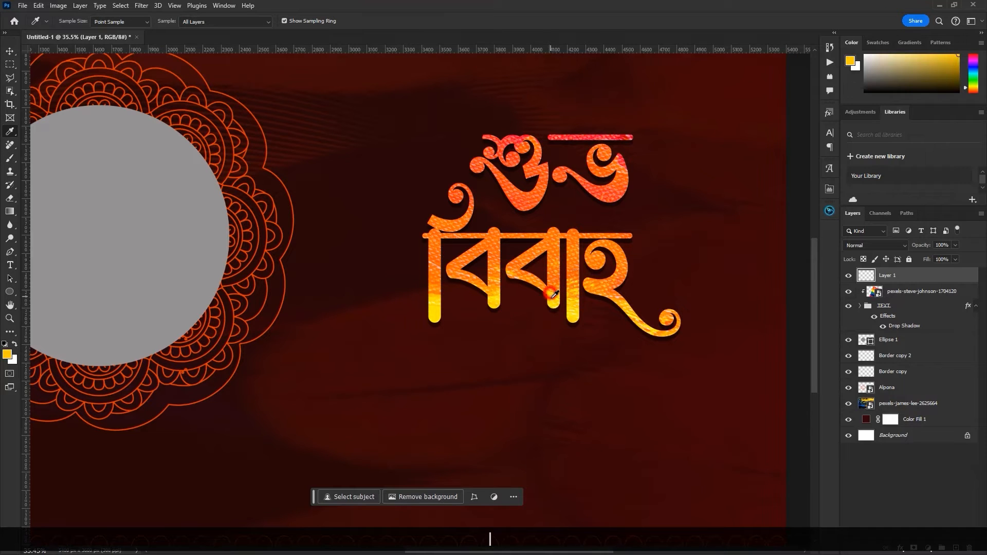
pyautogui.click(492, 285)
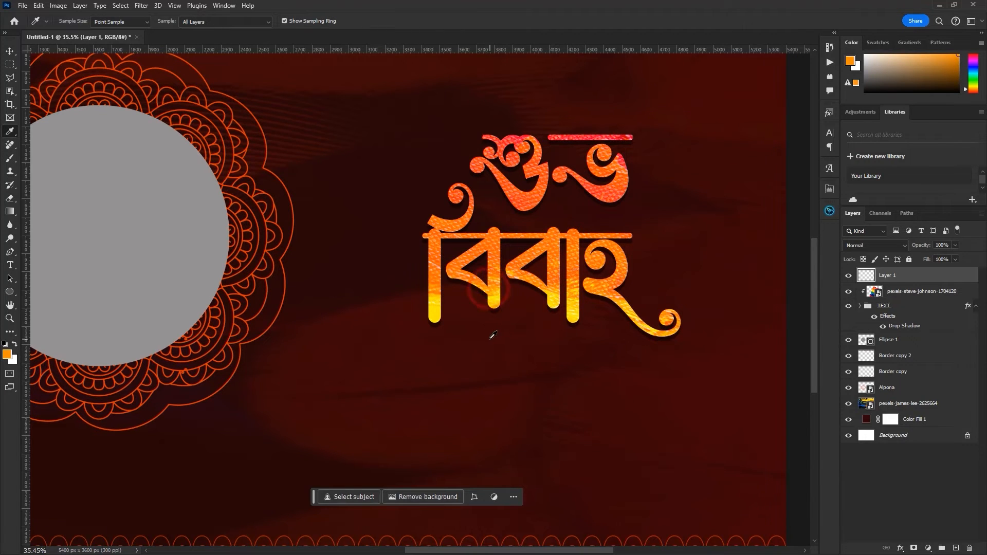
# - Stamp the orange flower divider once just below the Bengali title on Layer 1
pyautogui.scroll(-2, 489, 335)
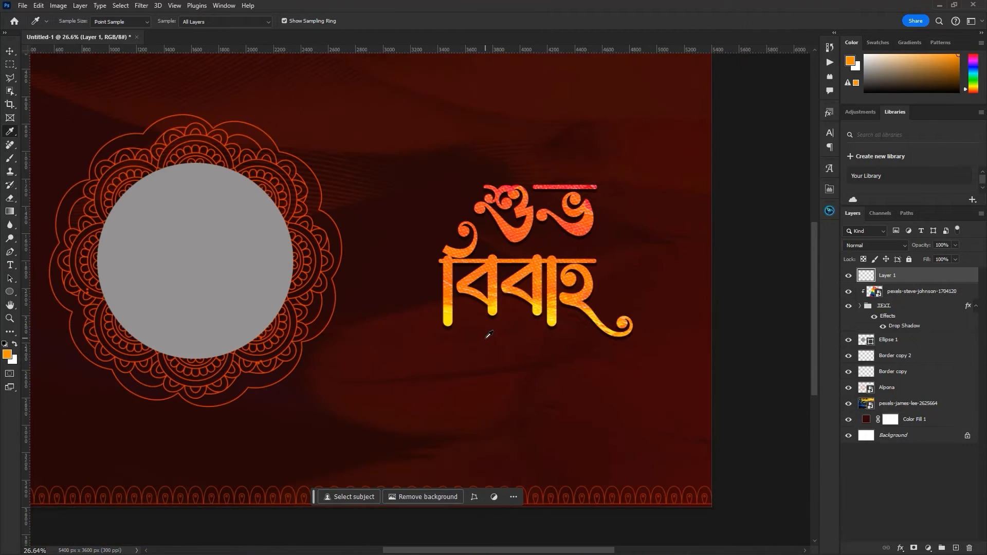
pyautogui.press('b')
pyautogui.click(520, 348)
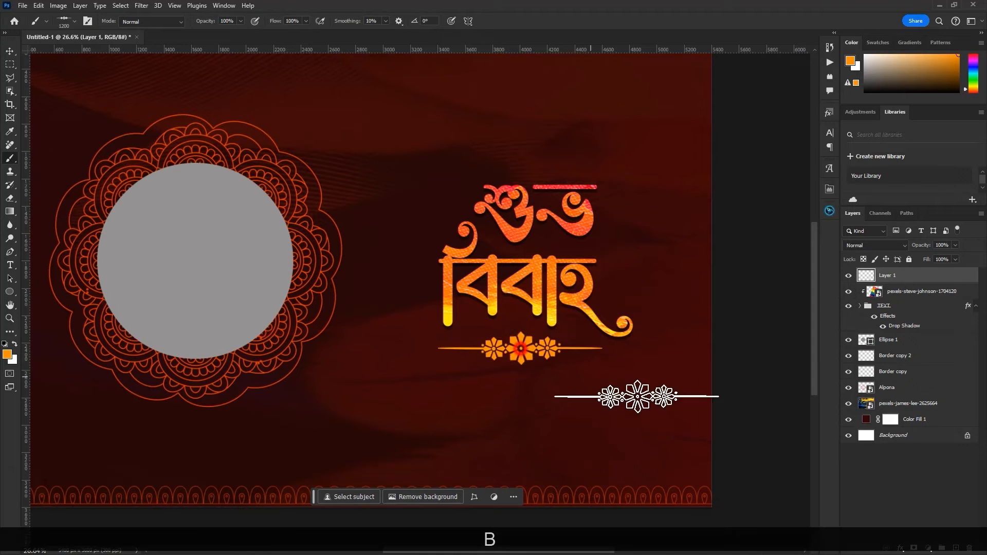
pyautogui.scroll(-3, 661, 326)
pyautogui.scroll(3, 591, 339)
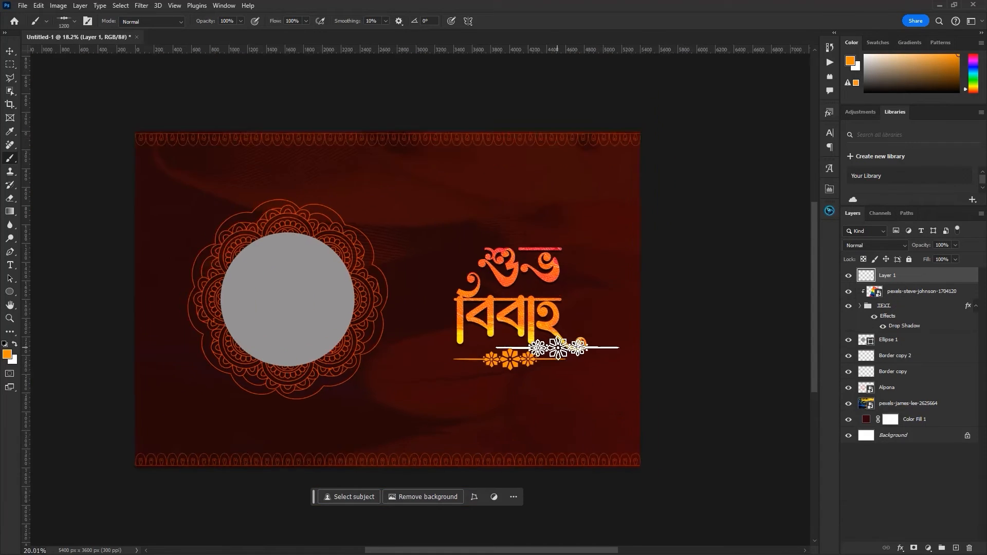
# - Scale the divider down slightly and move it lower so that it sits centred beneath the title
pyautogui.click(9, 52)
pyautogui.hotkey('ctrl', 't')
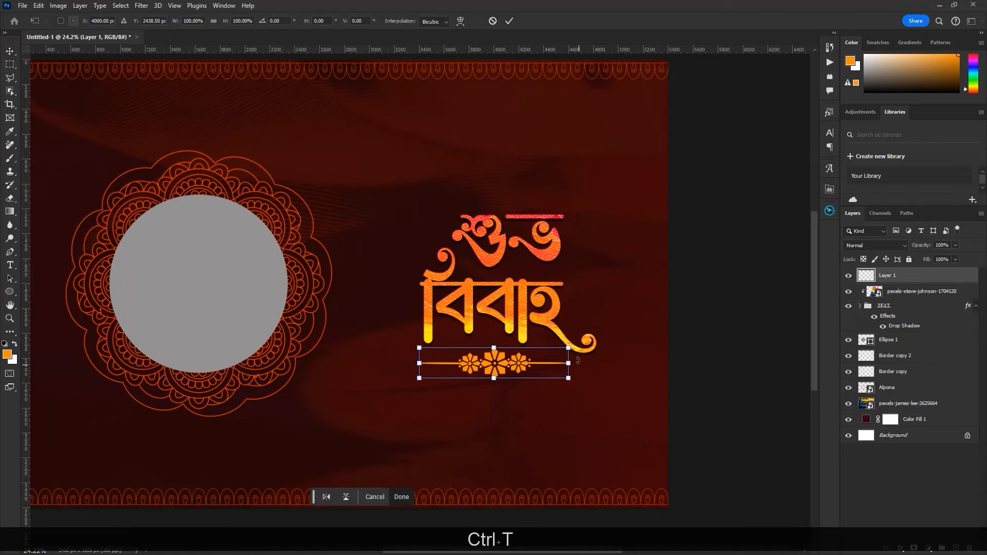
pyautogui.moveTo(578, 361); pyautogui.dragTo(534, 374)
pyautogui.press('Return')
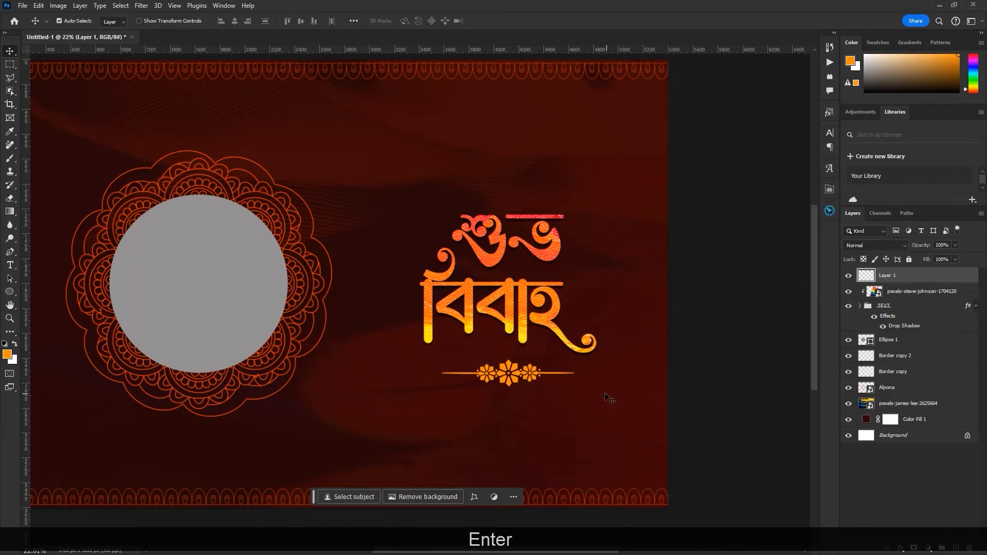
pyautogui.scroll(3, 611, 399)
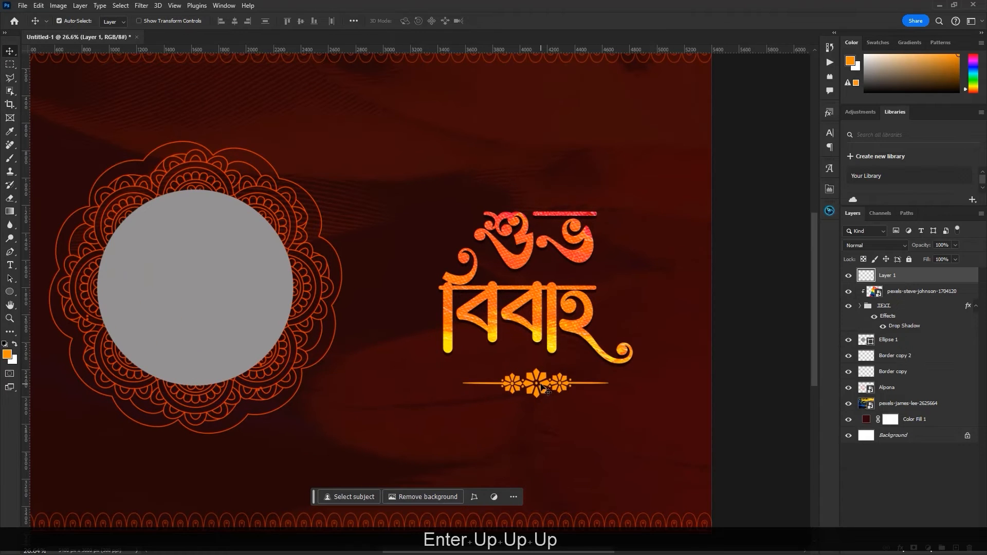
pyautogui.scroll(-1, 541, 384)
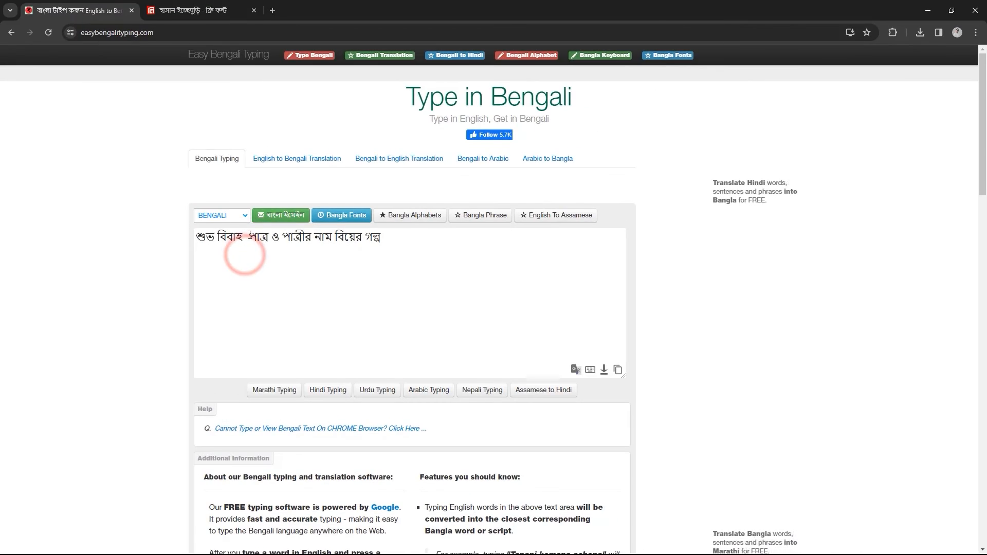
# - Copy the phrase "পাত্র ও পাত্রীর নাম" from the Bengali typing page in the browser and return to Photoshop
pyautogui.moveTo(293, 237); pyautogui.dragTo(249, 235)
pyautogui.hotkey('ctrl', 'c')
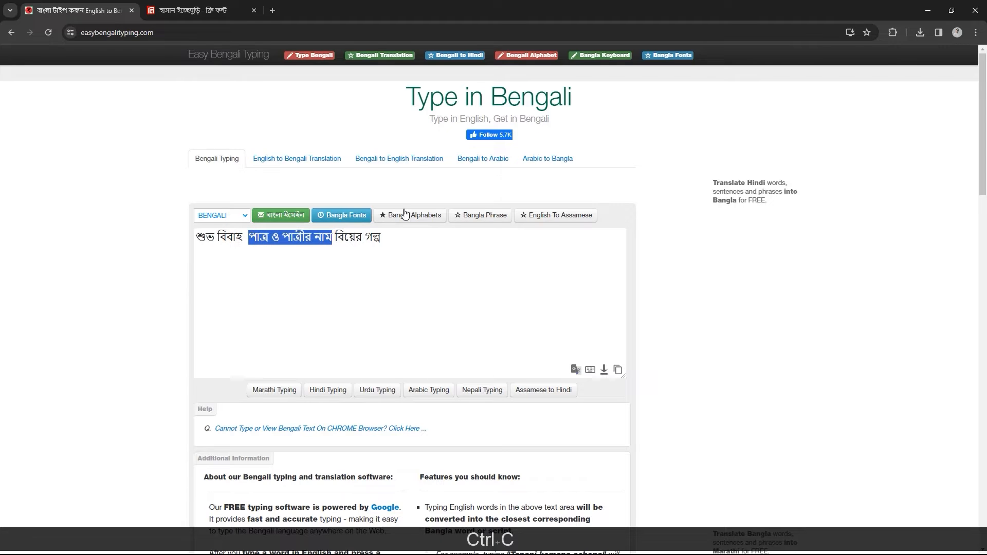
pyautogui.click(929, 9)
# - Add the copied phrase "পাত্র ও পাত্রীর নাম" as a new text line below the divider
pyautogui.click(10, 265)
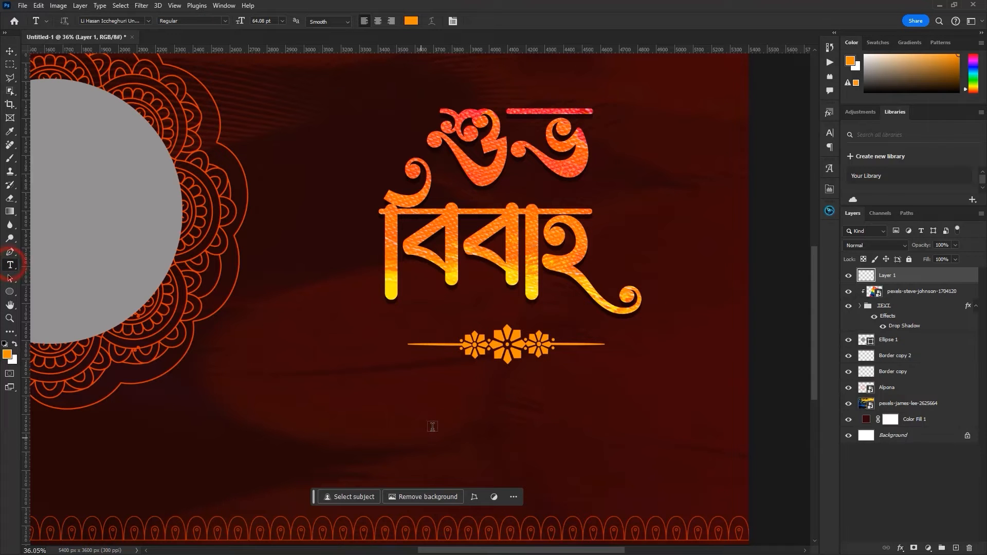
pyautogui.click(413, 419)
pyautogui.hotkey('ctrl', 'v')
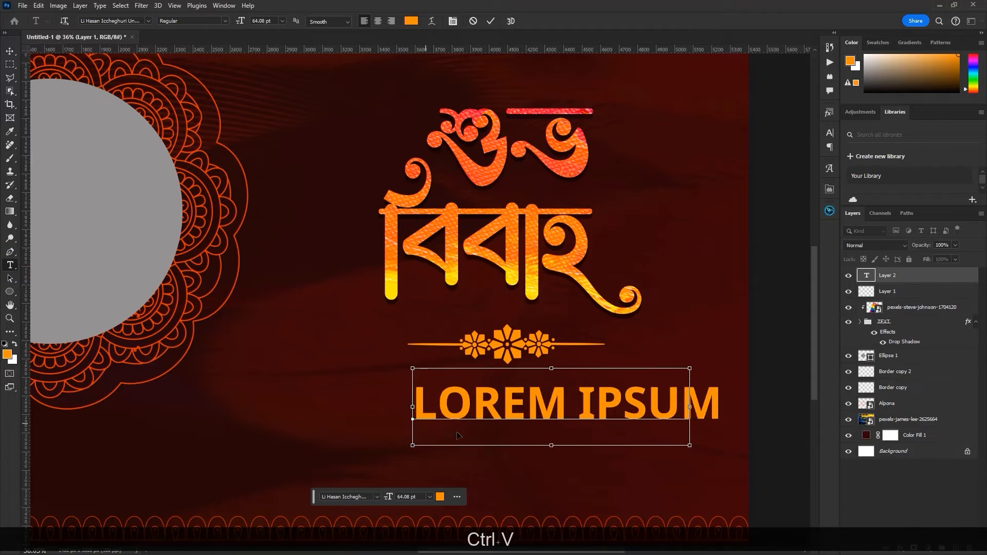
pyautogui.click(490, 22)
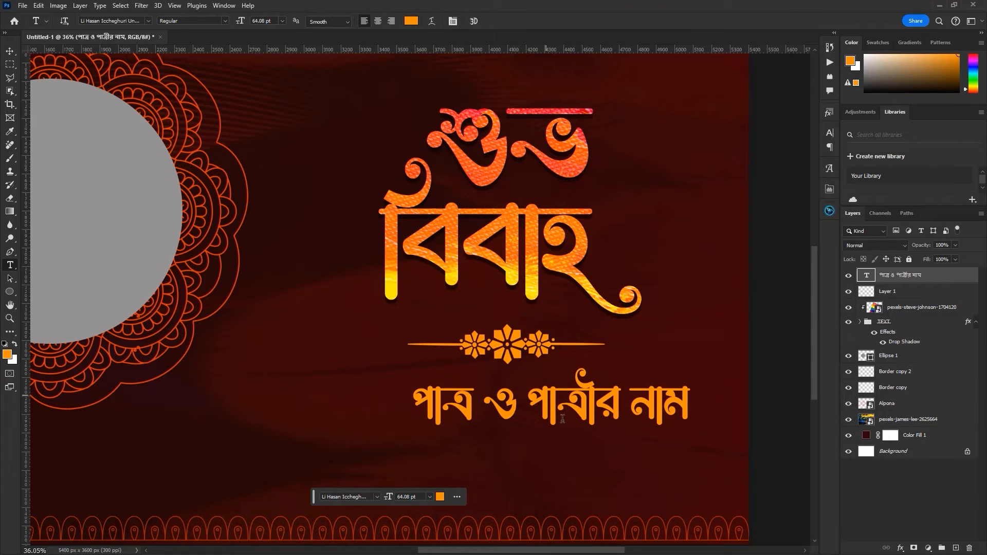
# - Change the font of the new text line below the divider to Baloo Da 2 Regular
pyautogui.scroll(-2, 537, 278)
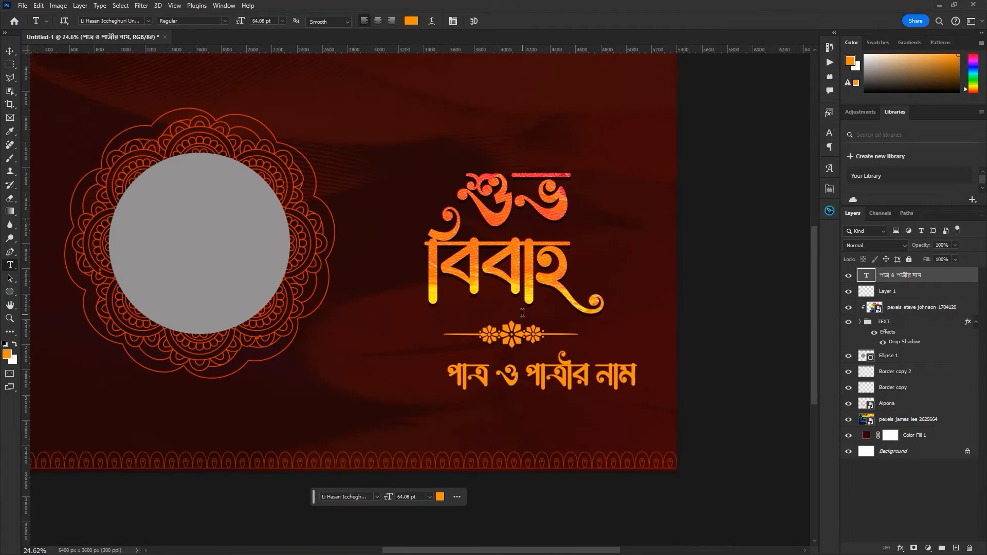
pyautogui.scroll(2, 504, 252)
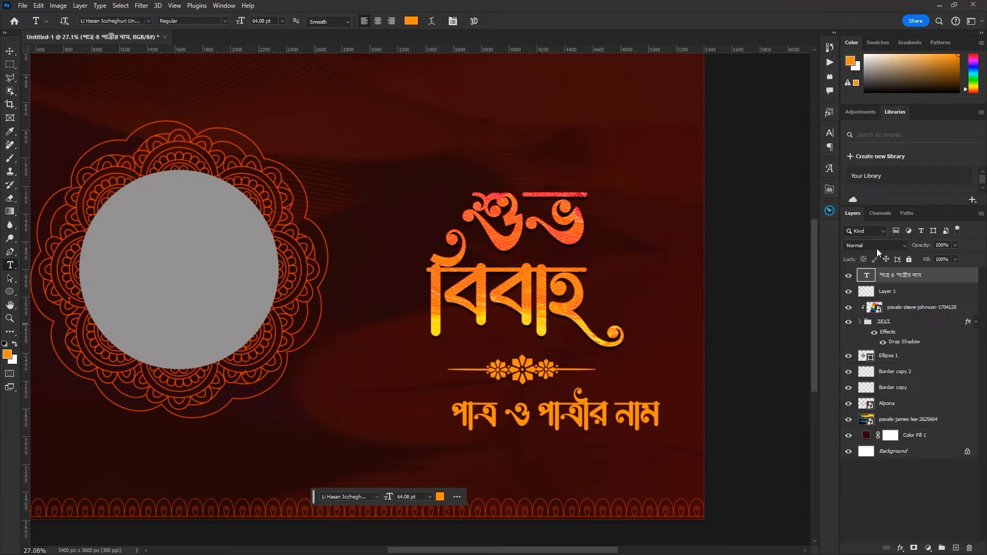
pyautogui.click(829, 135)
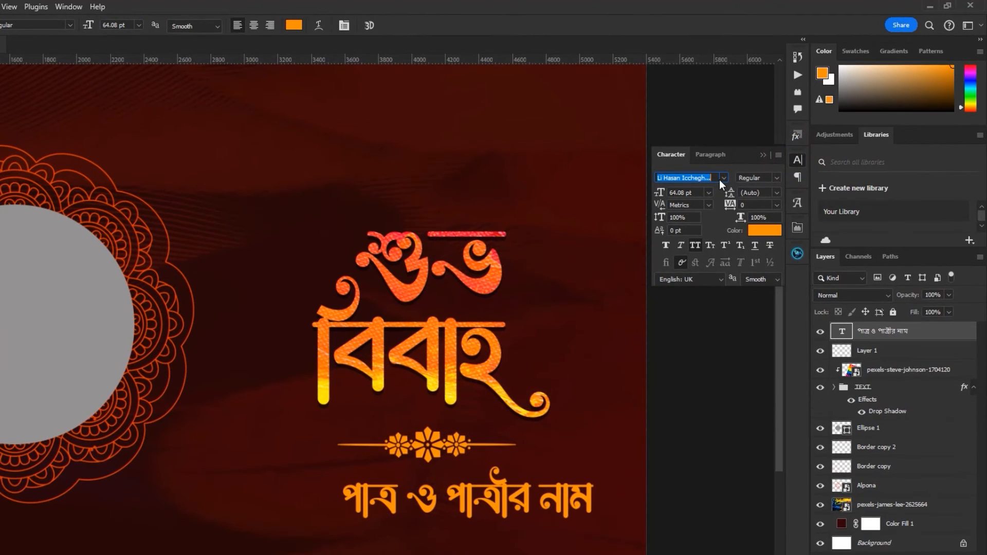
pyautogui.write('balo')
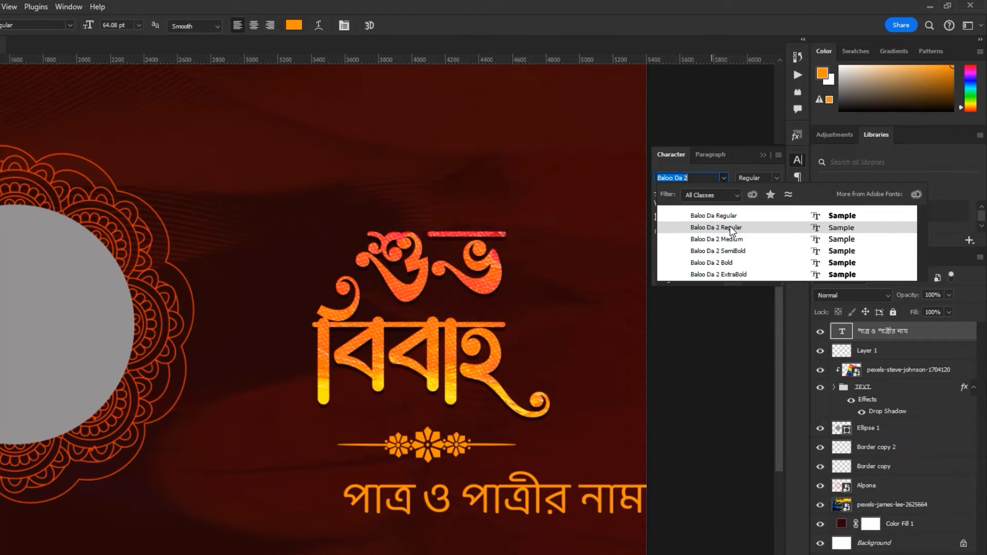
pyautogui.click(732, 230)
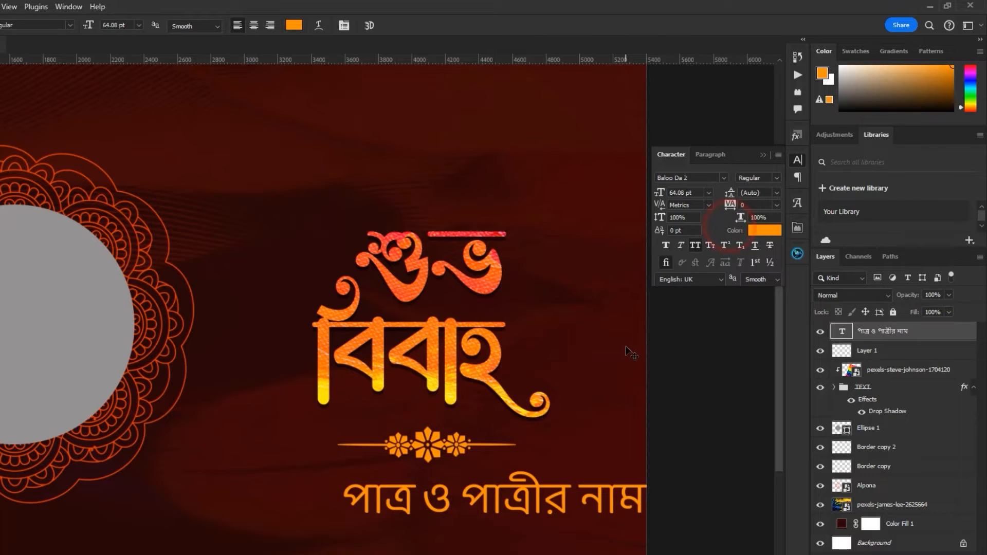
# - Scale the line "পাত্র ও পাত্রীর নাম" down to about 40 pt and centre it under the divider
pyautogui.hotkey('ctrl', 't')
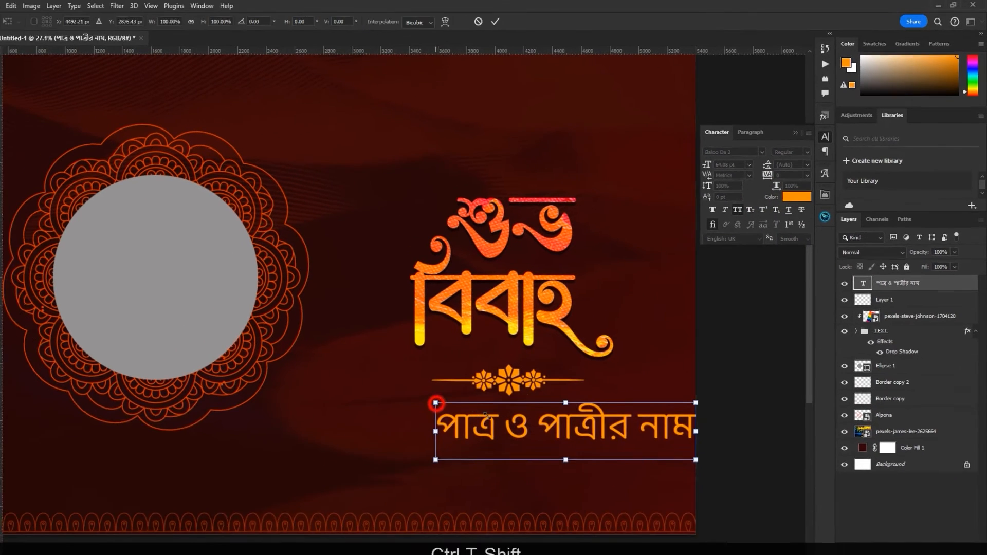
pyautogui.moveTo(357, 460); pyautogui.dragTo(444, 479)
pyautogui.moveTo(610, 429); pyautogui.dragTo(610, 428)
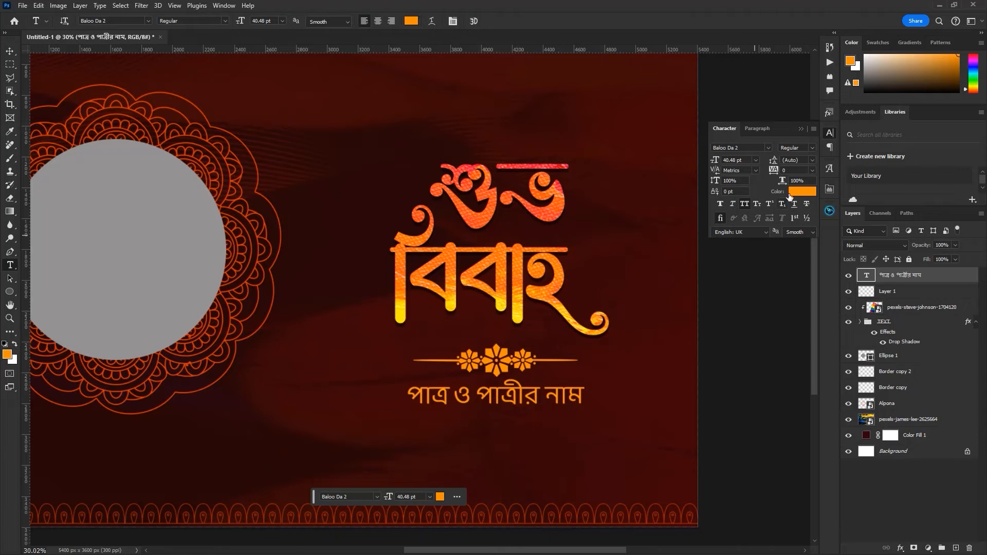
# - Recolour the line "পাত্র ও পাত্রীর নাম" to a lighter, less saturated orange
pyautogui.click(789, 197)
pyautogui.moveTo(768, 287)
pyautogui.mouseDown()
pyautogui.moveTo(763, 276)
pyautogui.moveTo(779, 281)
pyautogui.mouseUp()
pyautogui.click(892, 268)
pyautogui.scroll(-2, 493, 332)
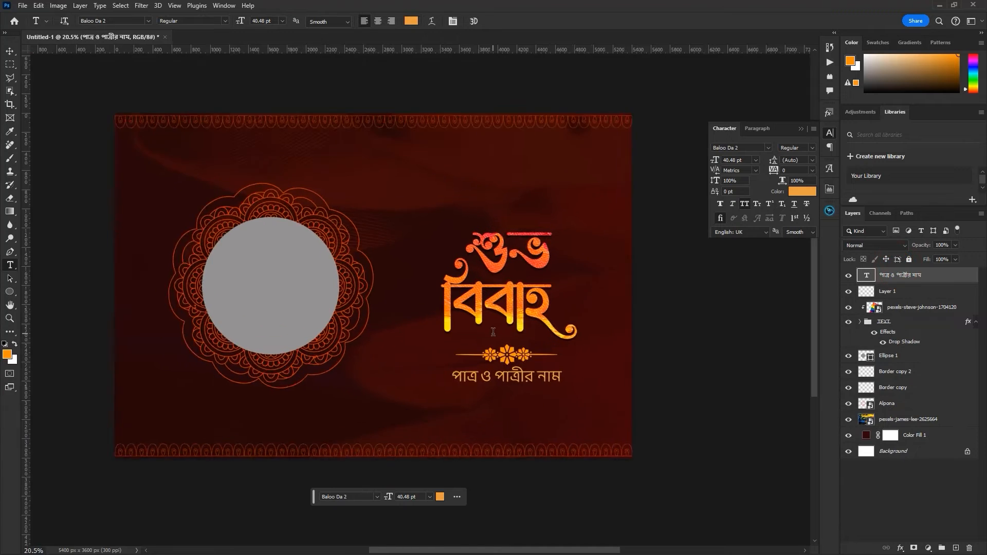
pyautogui.scroll(2, 493, 332)
pyautogui.click(795, 192)
pyautogui.moveTo(787, 264); pyautogui.dragTo(768, 274)
pyautogui.click(918, 265)
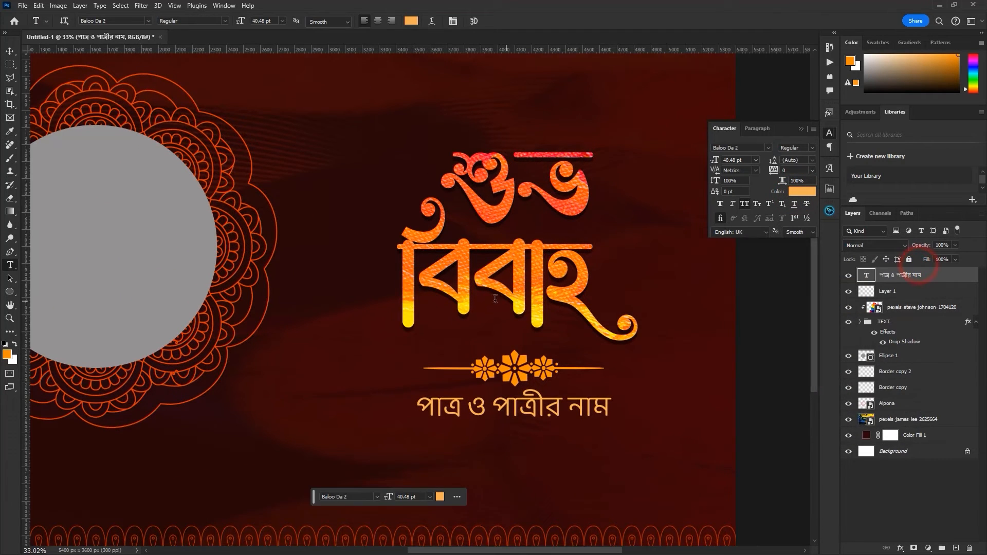
# - Add the date "২৮ অগ্রহায়ণ - ১৪৩০" as a 19 pt text line and centre it under "পাত্র ও পাত্রীর নাম"
pyautogui.press('v')
pyautogui.scroll(1, 508, 382)
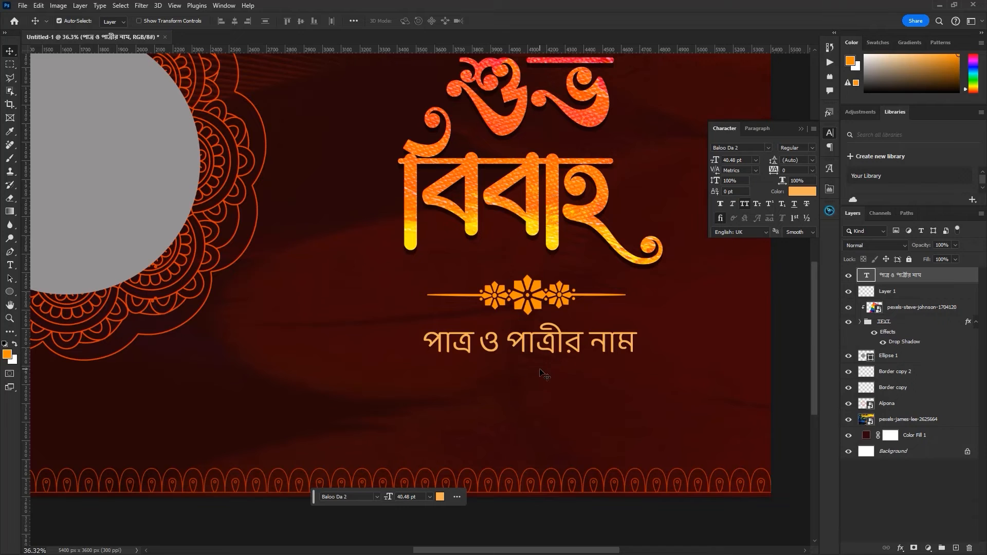
pyautogui.click(10, 265)
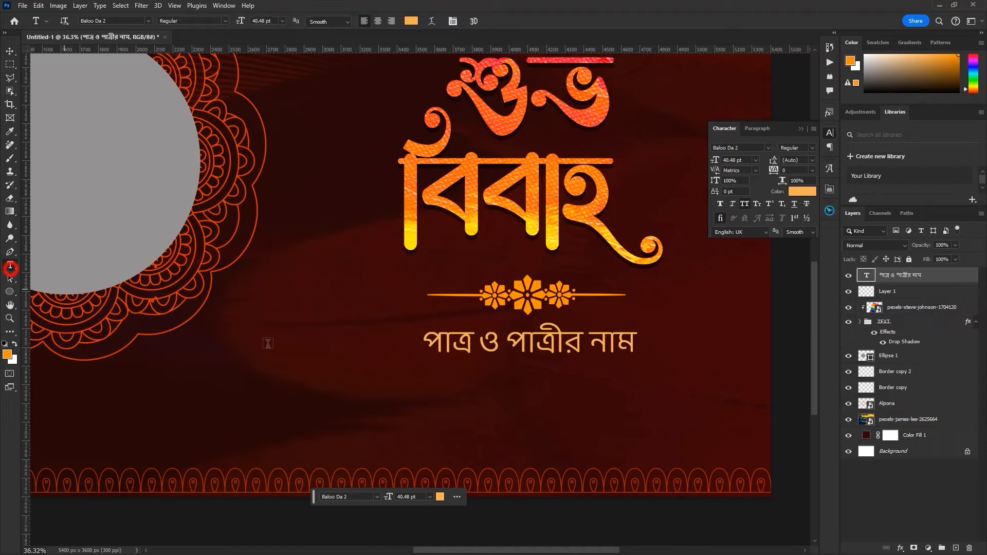
pyautogui.click(468, 380)
pyautogui.moveTo(714, 160); pyautogui.dragTo(690, 166)
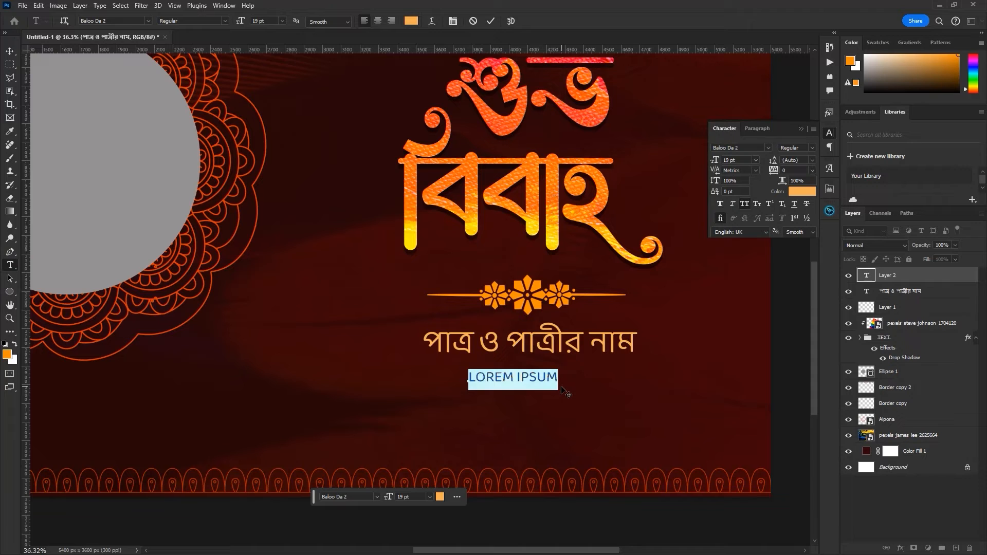
pyautogui.hotkey('ctrl', 'v')
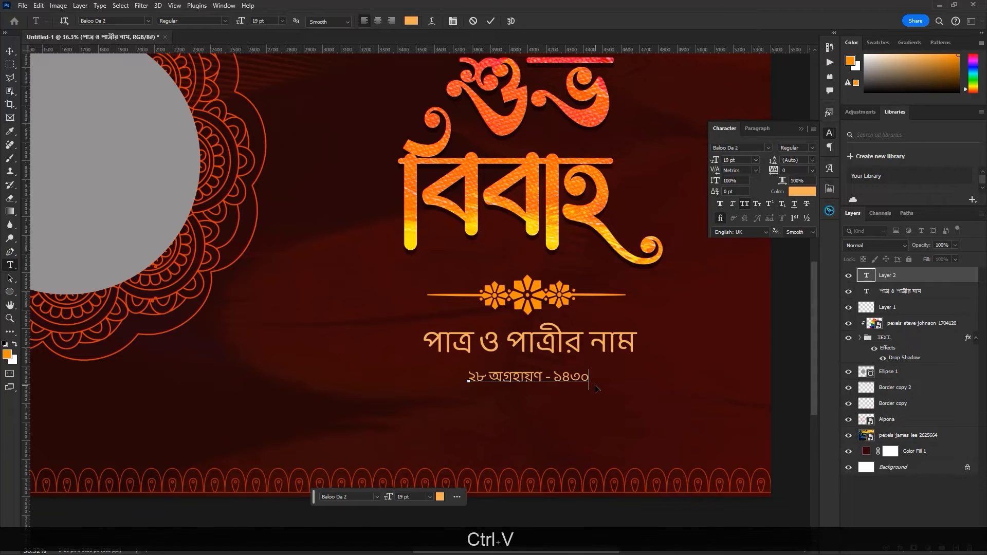
pyautogui.click(9, 52)
pyautogui.moveTo(549, 383); pyautogui.dragTo(532, 370)
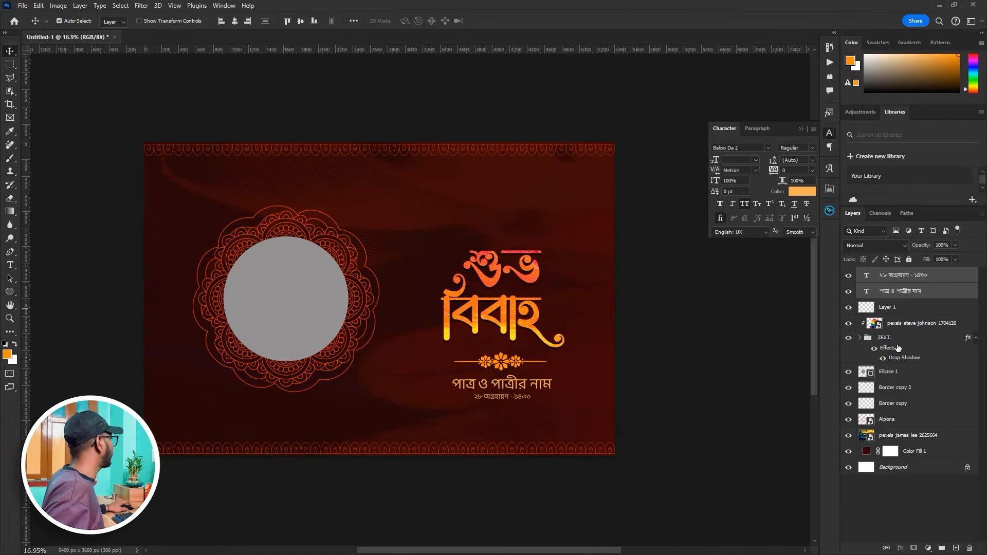
# - Group the layers from the date text down to the TEXT group and name the new group MAIN TEXT
pyautogui.click(907, 276)
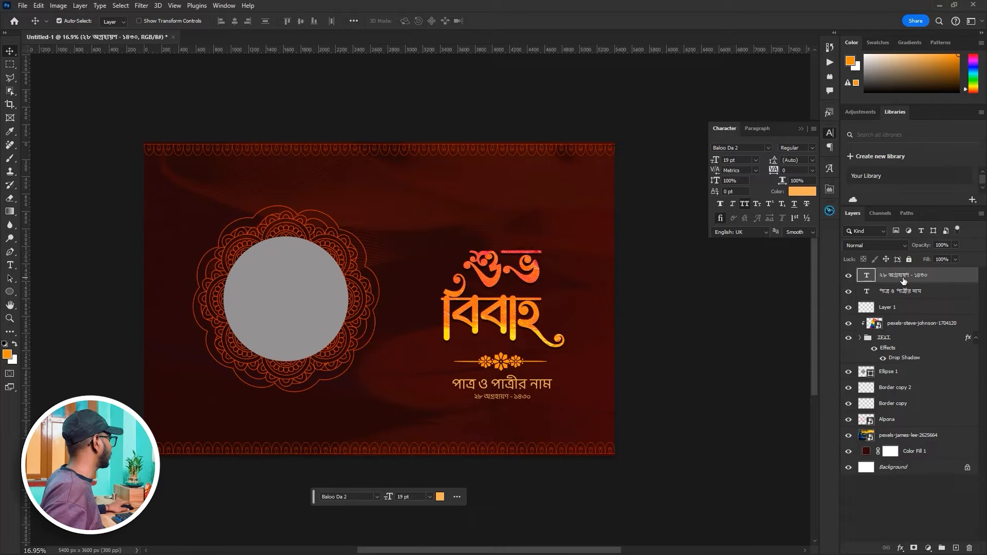
pyautogui.keyDown('shift'); pyautogui.click(887, 342); pyautogui.keyUp('shift')
pyautogui.hotkey('ctrl', 'g')
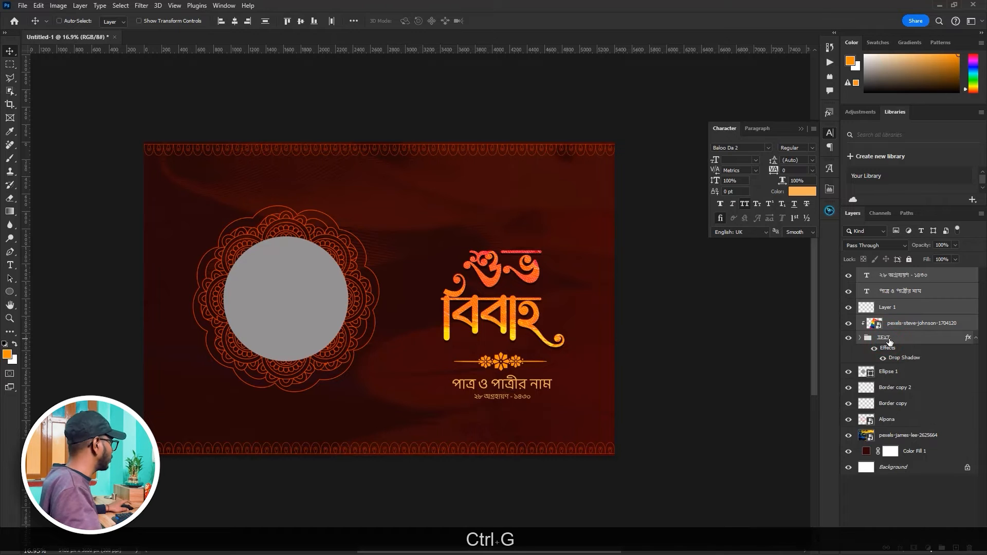
pyautogui.doubleClick(886, 276)
pyautogui.write('MAIN TEXT')
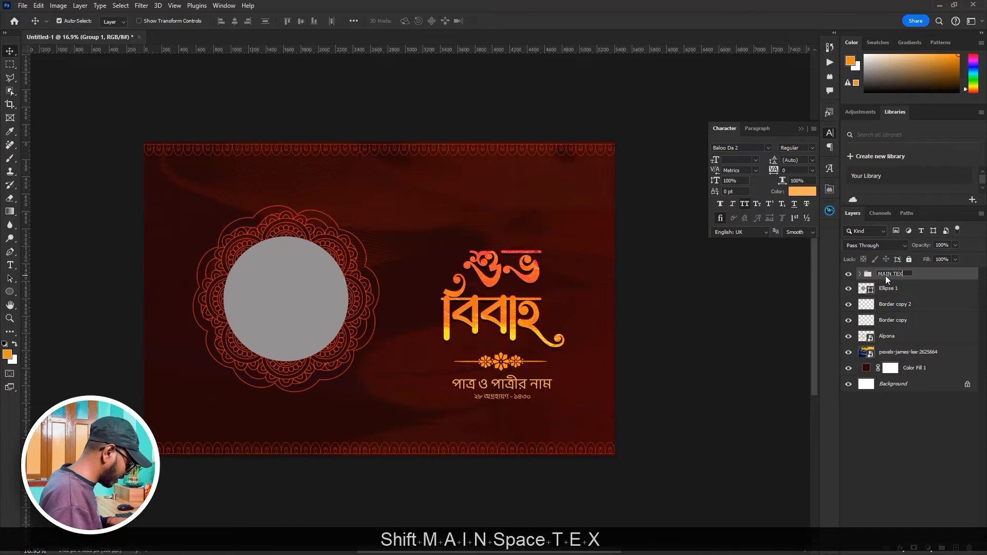
pyautogui.click(918, 272)
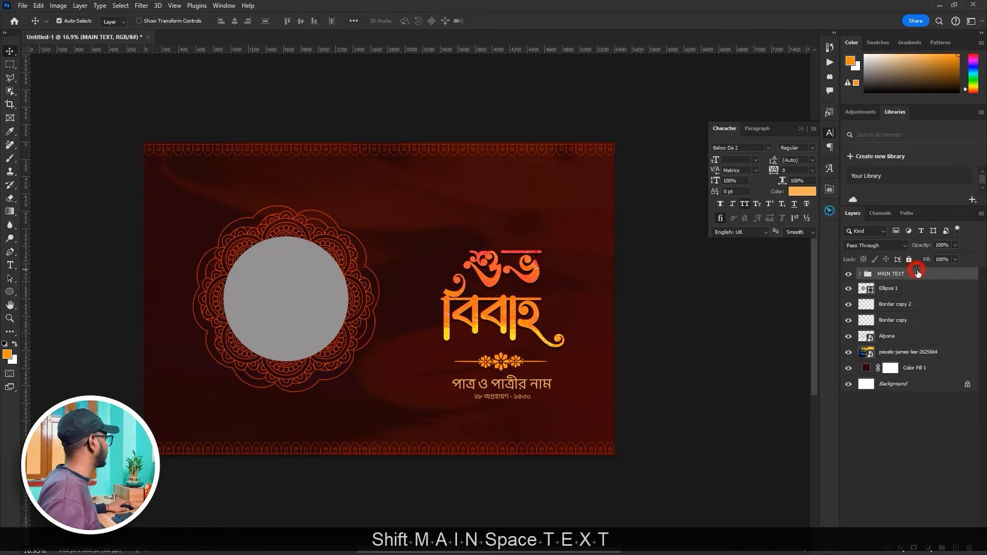
# - Move the MAIN TEXT group up and scale it up slightly, keeping it beside the mandala circle
pyautogui.press('ctrl')
pyautogui.hotkey('ctrl', 't')
pyautogui.moveTo(520, 339); pyautogui.dragTo(521, 322)
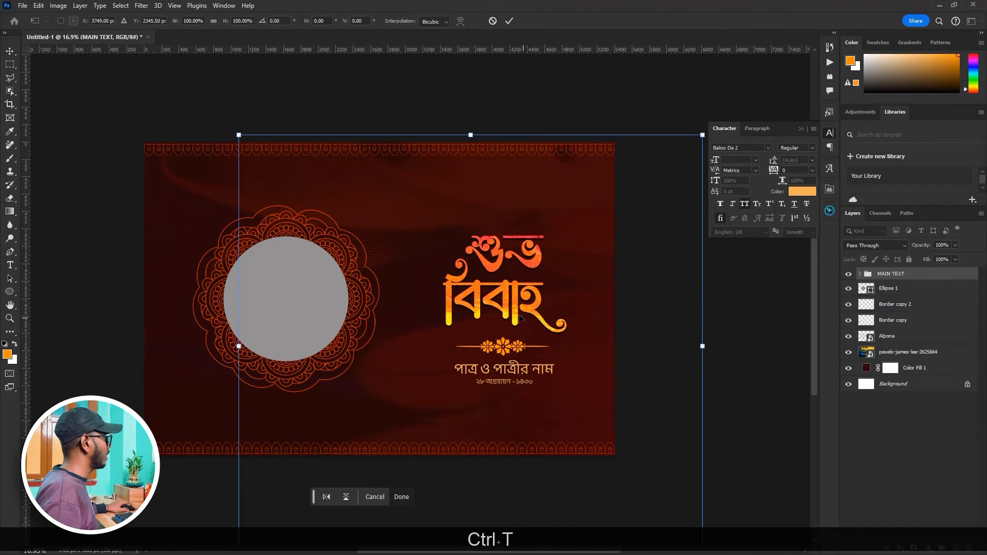
pyautogui.scroll(-2, 521, 323)
pyautogui.moveTo(642, 203); pyautogui.dragTo(652, 194)
pyautogui.moveTo(586, 249); pyautogui.dragTo(584, 254)
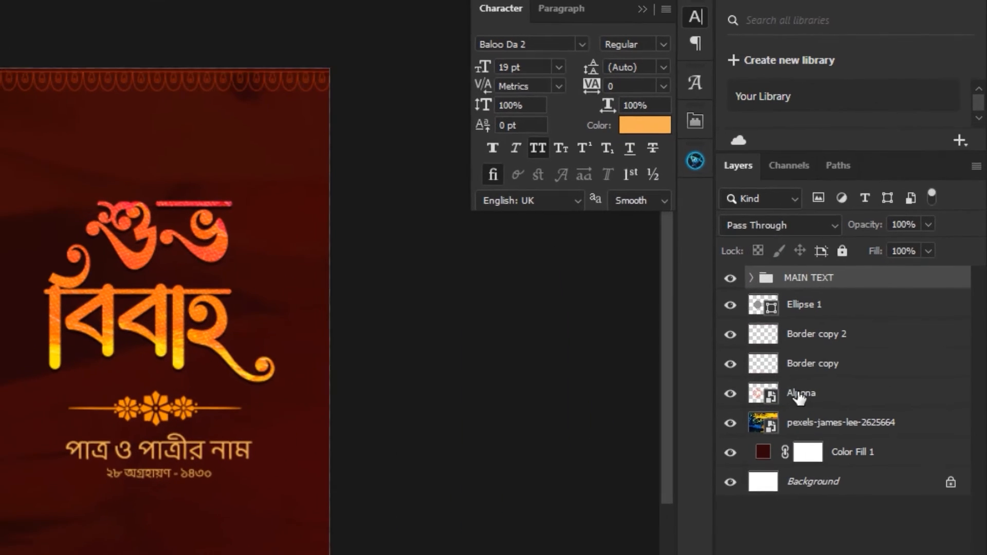
# - Move the Alpona layer directly below the Ellipse 1 layer in the layer stack
pyautogui.click(926, 337)
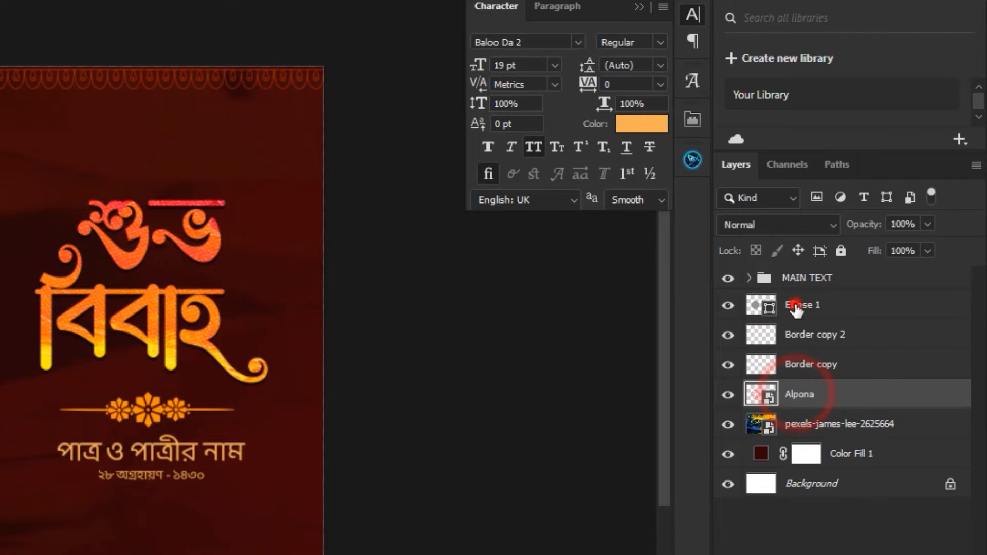
pyautogui.click(797, 303)
pyautogui.click(796, 401)
pyautogui.moveTo(797, 403); pyautogui.dragTo(815, 329)
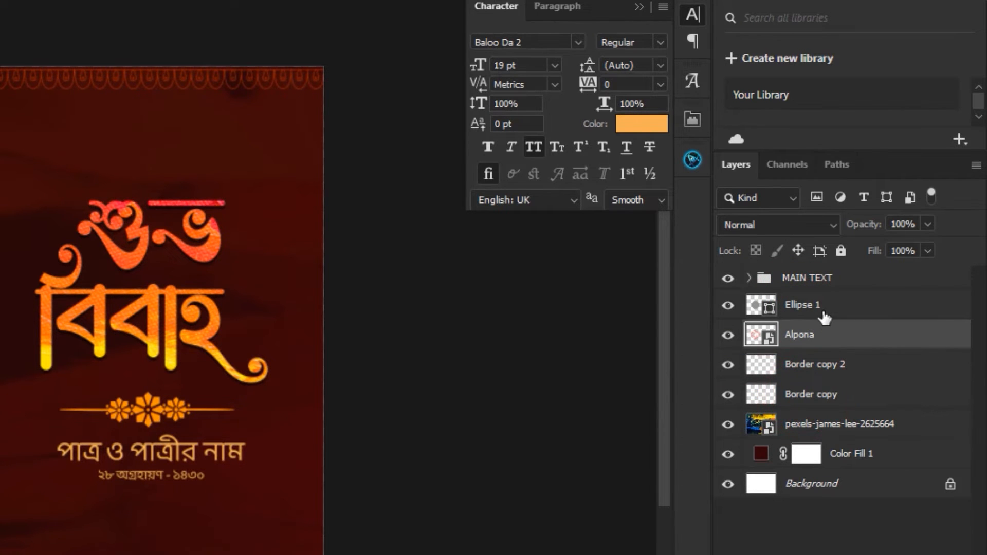
# - Enlarge Ellipse 1 and Alpona together so the mandala and circle fill more of the cover's left half
pyautogui.keyDown('ctrl'); pyautogui.click(816, 314); pyautogui.keyUp('ctrl')
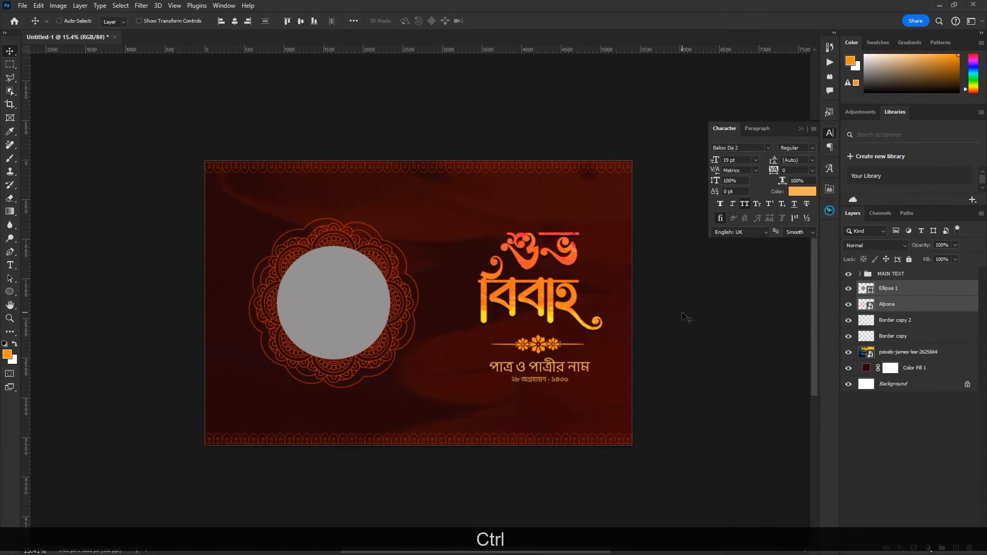
pyautogui.hotkey('ctrl', 't')
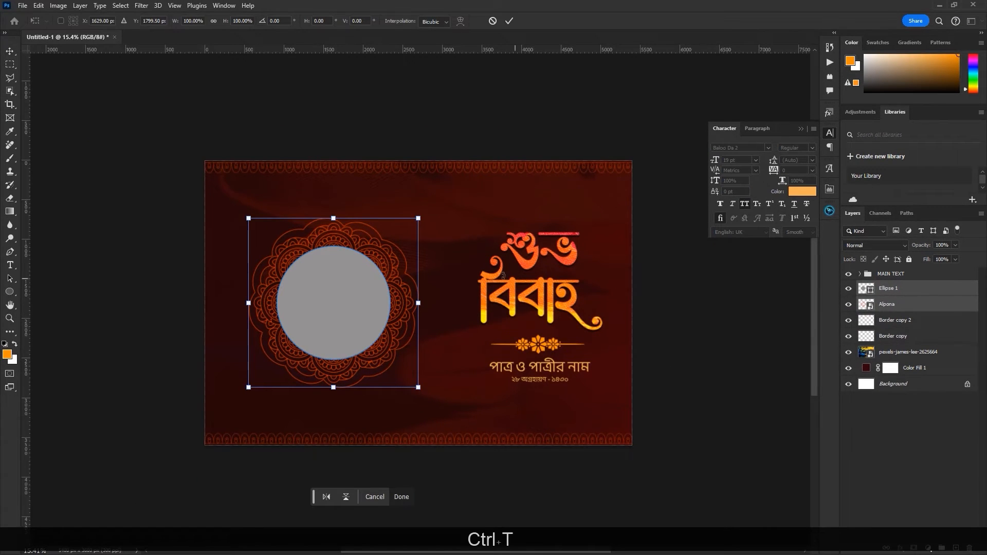
pyautogui.moveTo(418, 218); pyautogui.dragTo(440, 205)
pyautogui.moveTo(403, 259); pyautogui.dragTo(405, 258)
pyautogui.moveTo(438, 201); pyautogui.dragTo(440, 198)
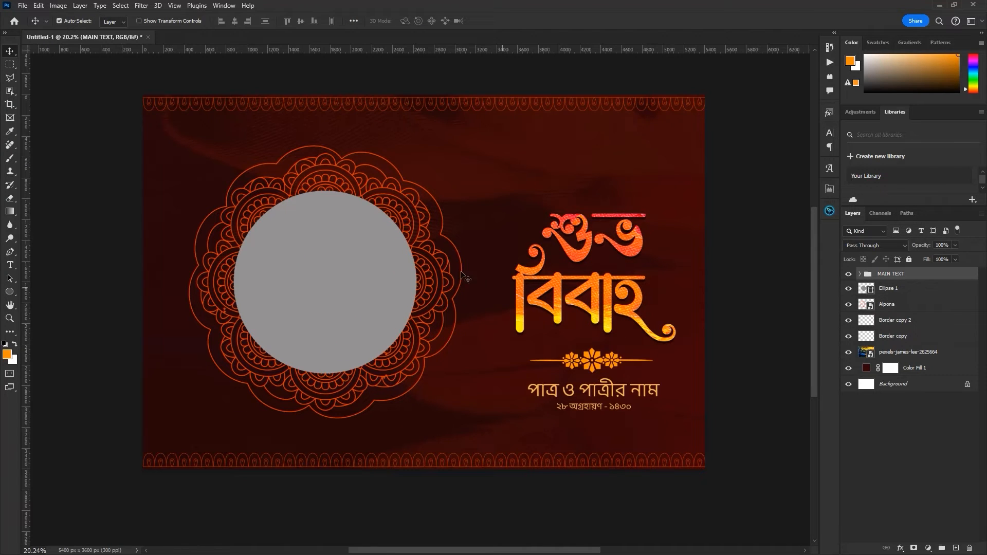
# - Pick the circle, title and names line directly on the canvas, and turn Auto-Select off and back on
pyautogui.click(332, 272)
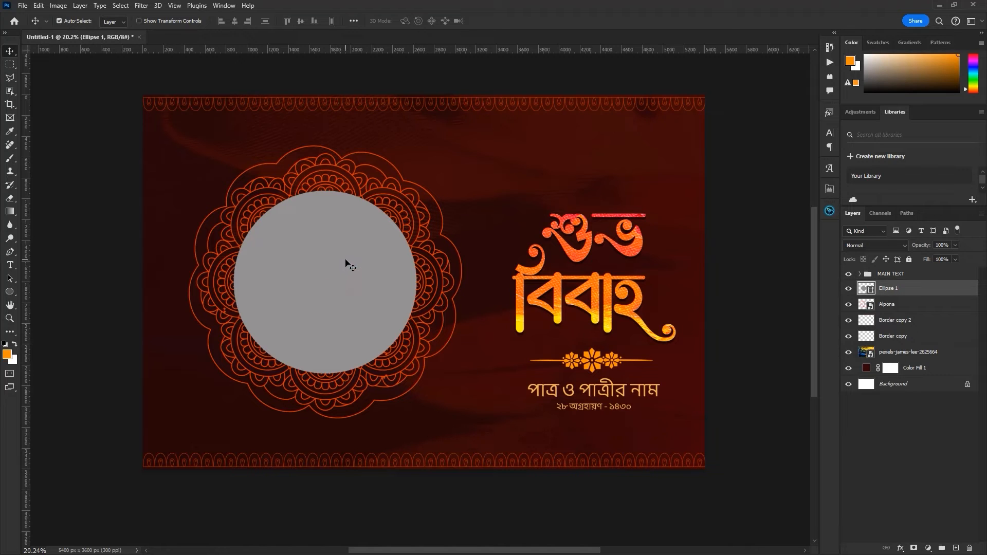
pyautogui.click(345, 261)
pyautogui.click(591, 253)
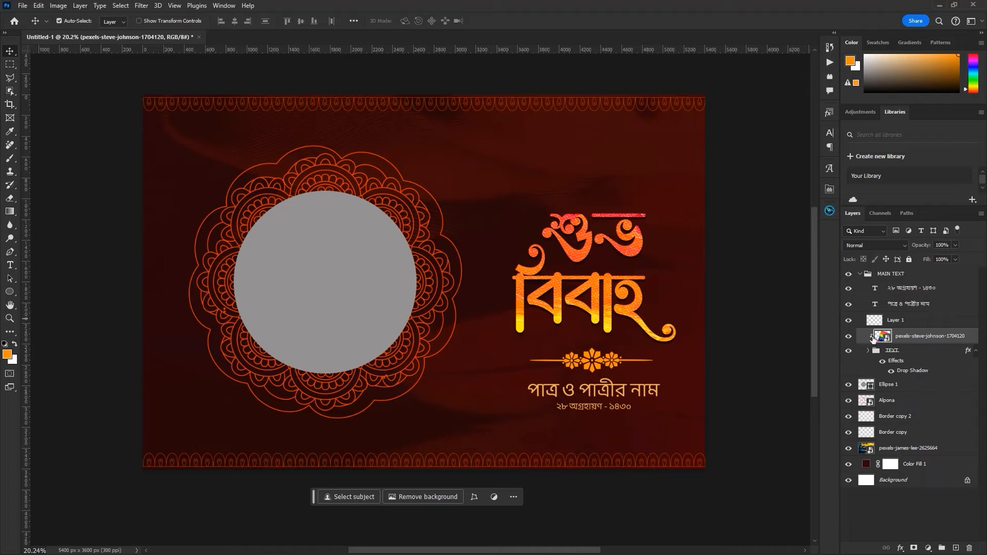
pyautogui.click(614, 389)
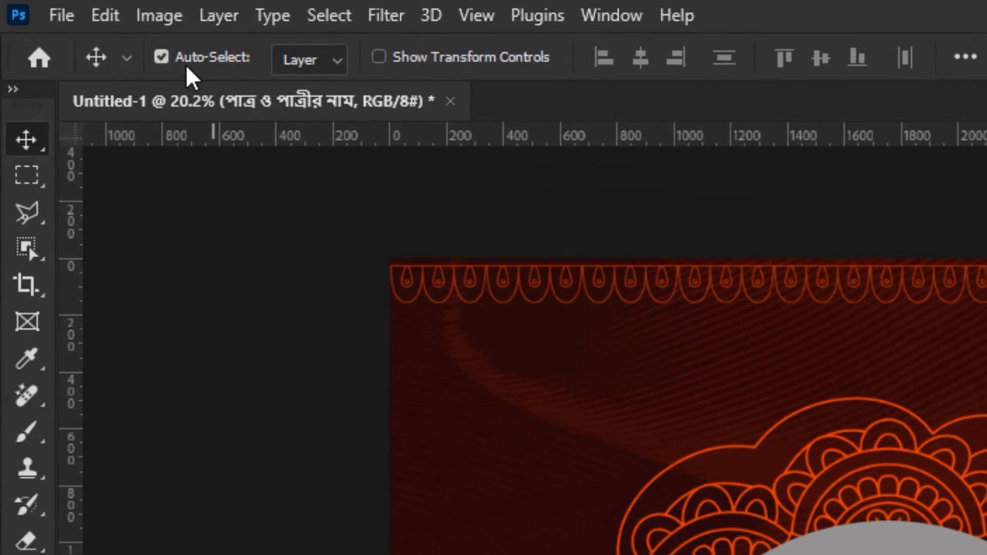
pyautogui.click(66, 22)
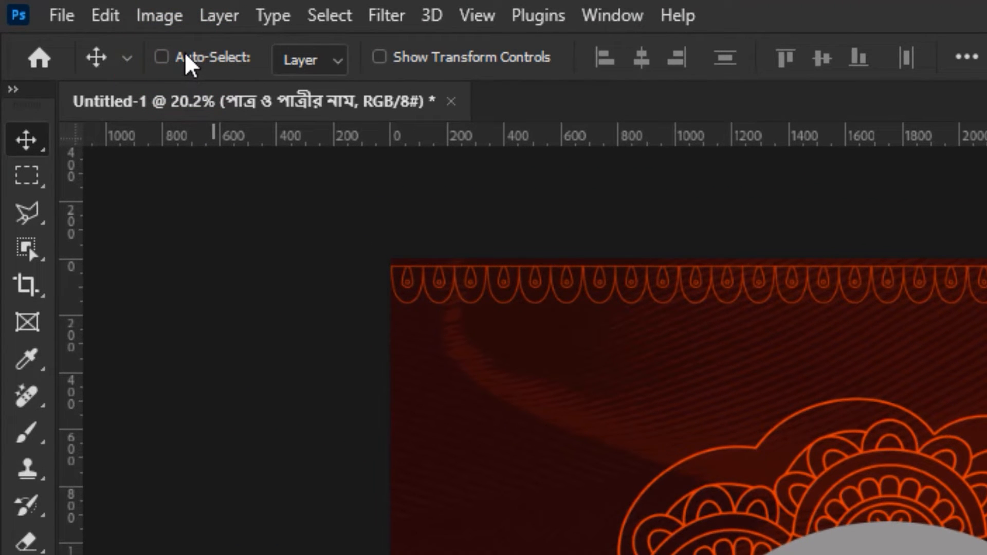
pyautogui.click(188, 62)
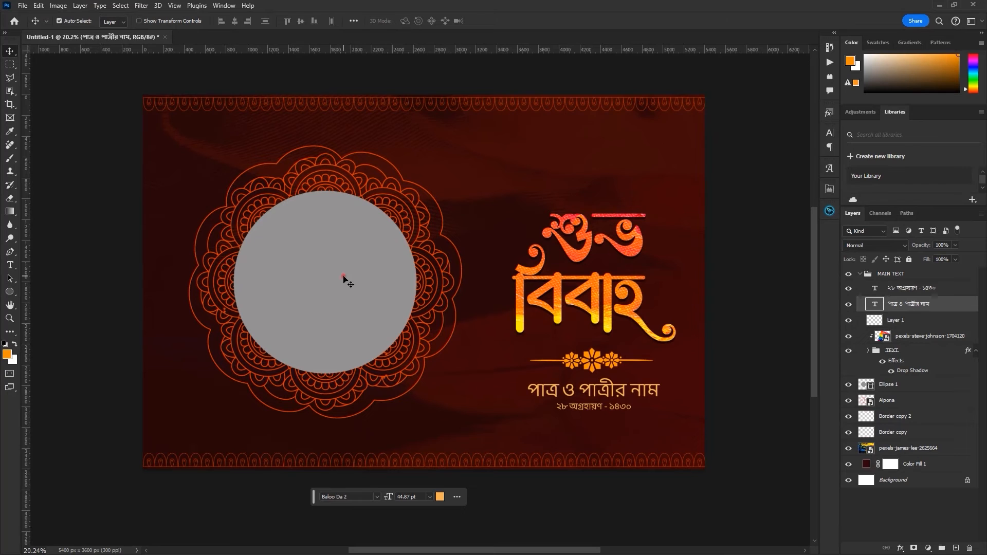
# - Place the photo IMG_7156 from the JPEG folder over the circle, directly above Ellipse 1, and clip it to that layer
pyautogui.click(343, 279)
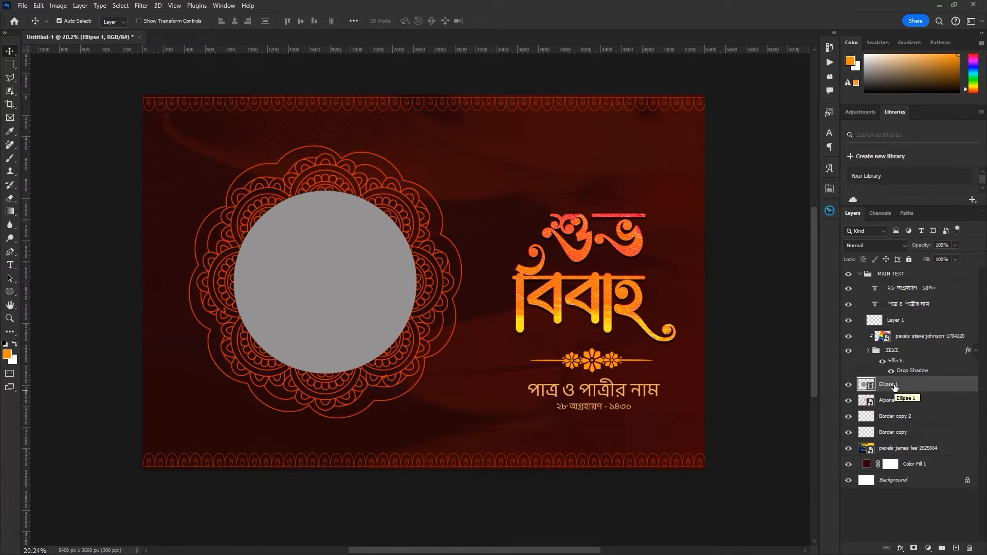
pyautogui.click(349, 287)
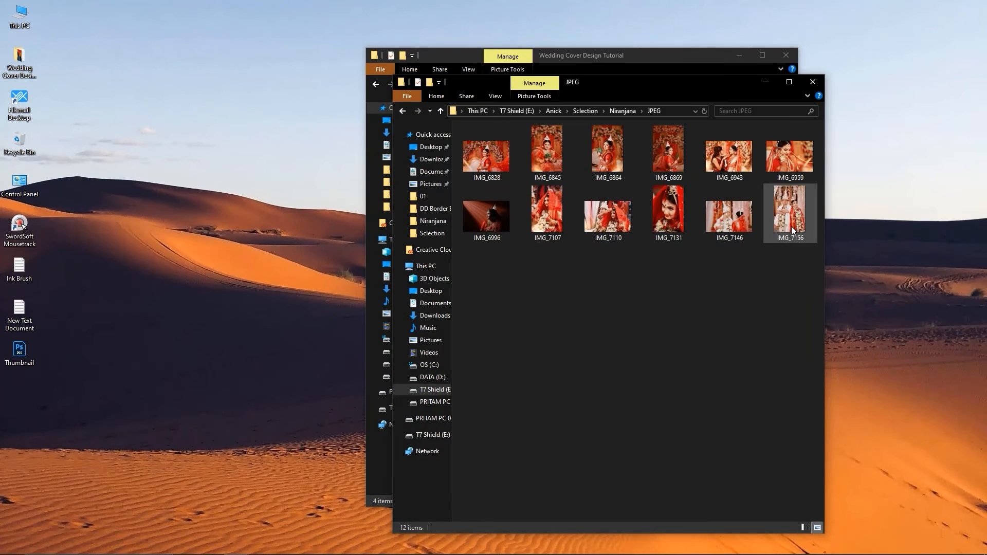
pyautogui.click(792, 222)
pyautogui.moveTo(790, 235); pyautogui.dragTo(339, 344)
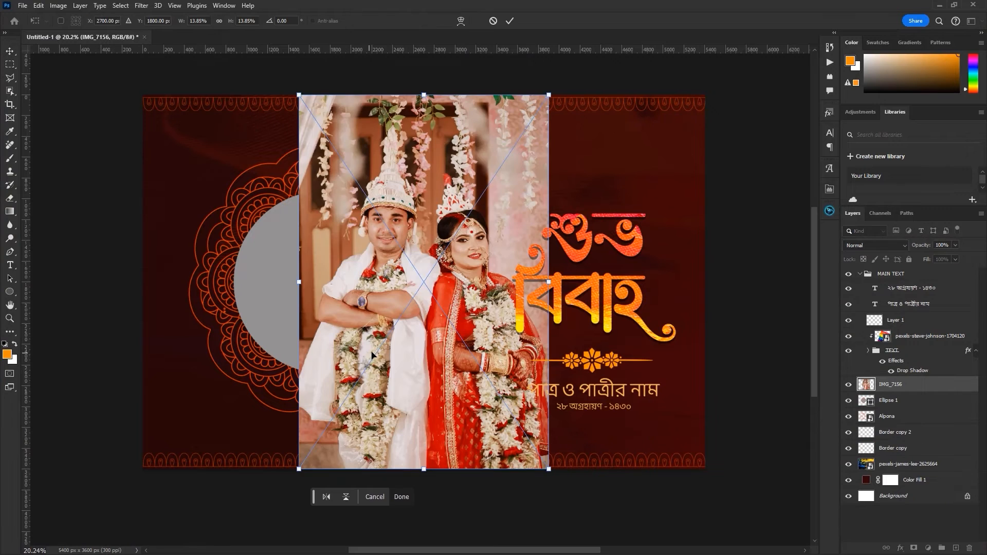
pyautogui.moveTo(454, 307); pyautogui.dragTo(349, 332)
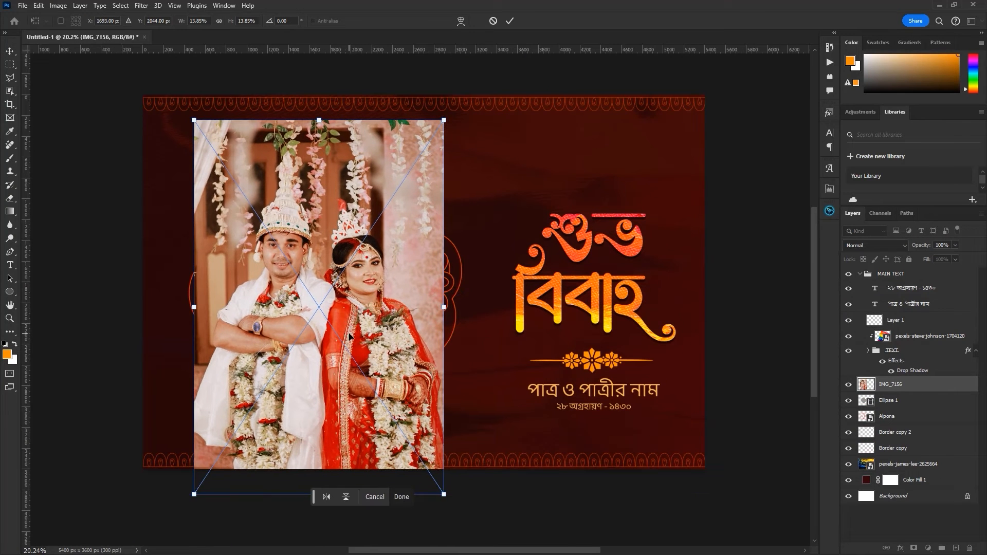
pyautogui.press('Return')
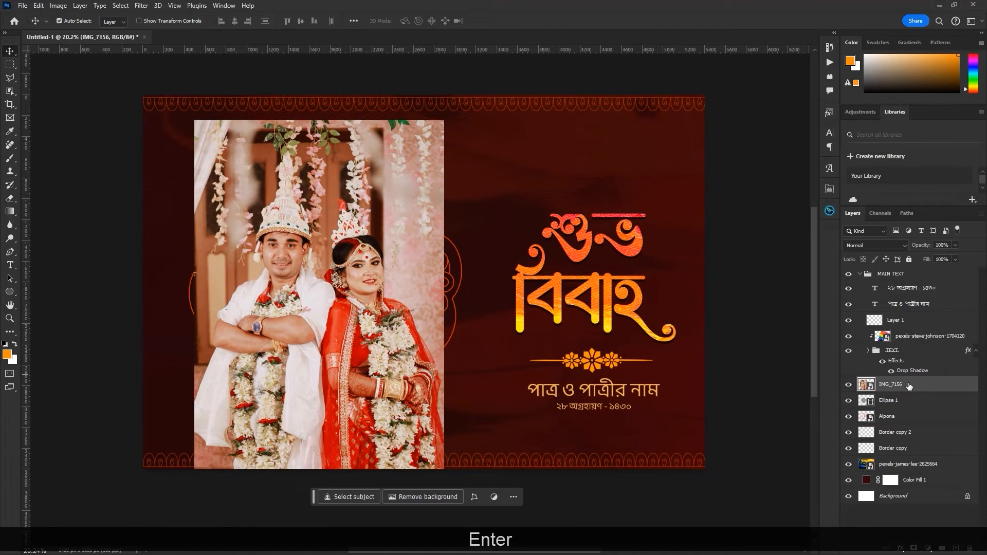
pyautogui.rightClick(909, 387)
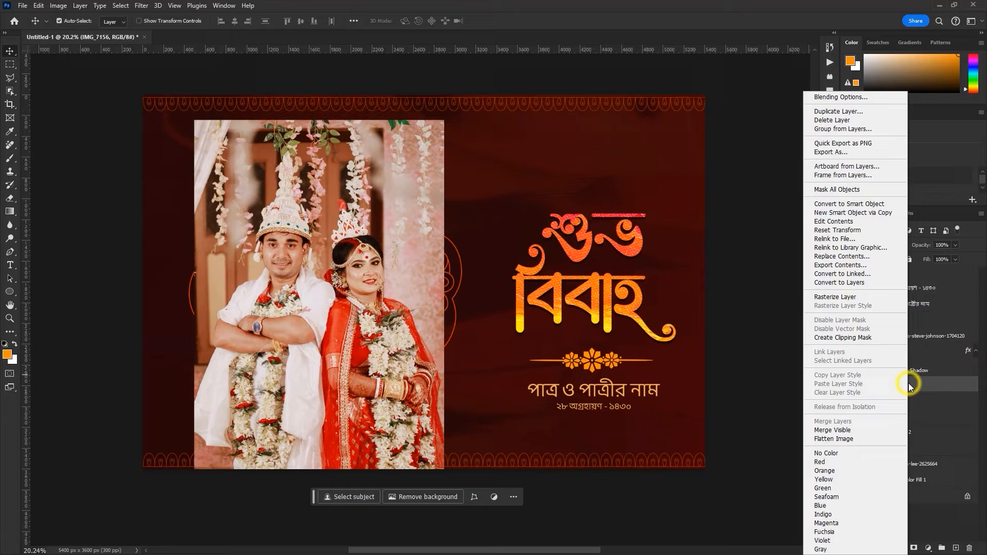
pyautogui.click(846, 338)
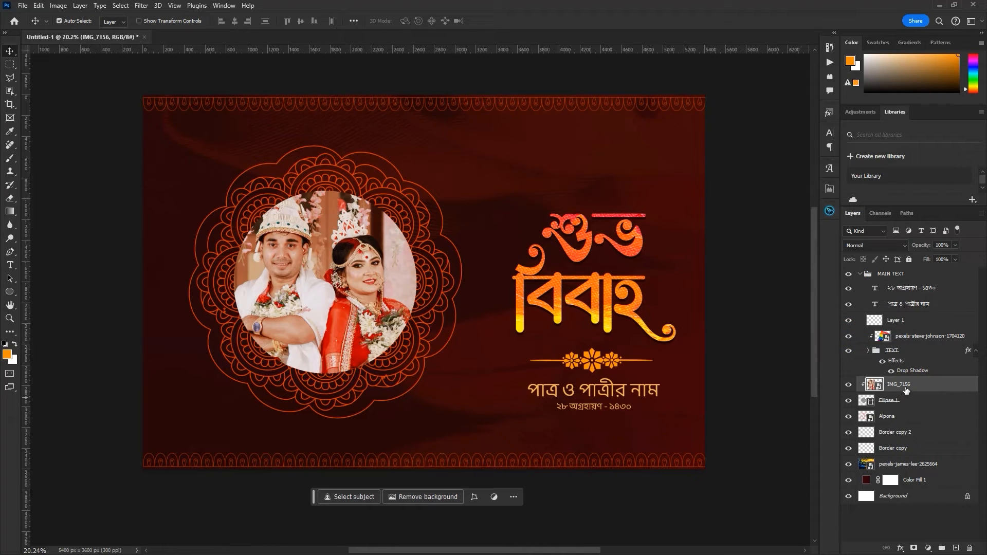
# - Scale the photo IMG_7156 down to about 11.4% and reposition it so the couple sits centred inside the circle
pyautogui.hotkey('ctrl', 't')
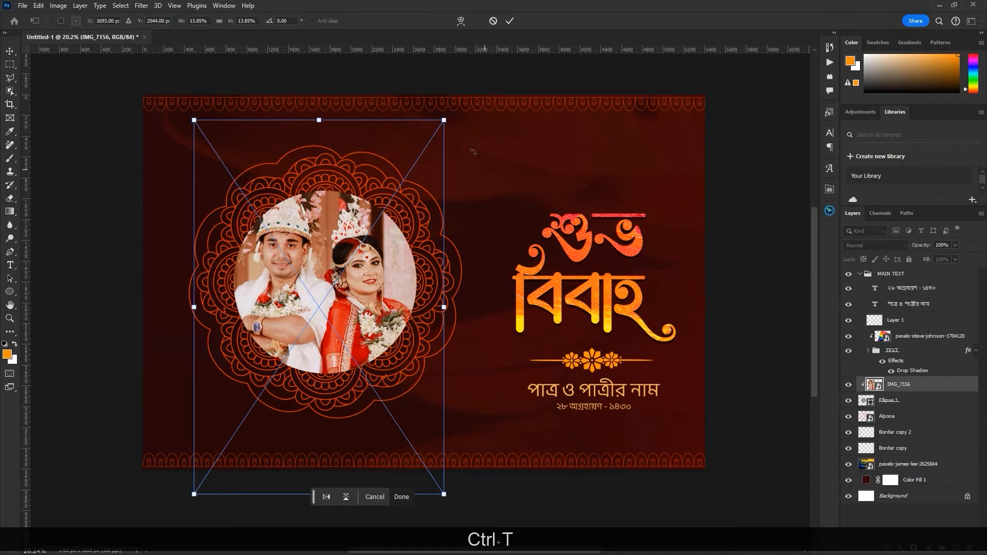
pyautogui.moveTo(443, 119); pyautogui.dragTo(426, 151)
pyautogui.moveTo(381, 218); pyautogui.dragTo(393, 217)
pyautogui.moveTo(435, 146); pyautogui.dragTo(420, 175)
pyautogui.moveTo(396, 225); pyautogui.dragTo(399, 225)
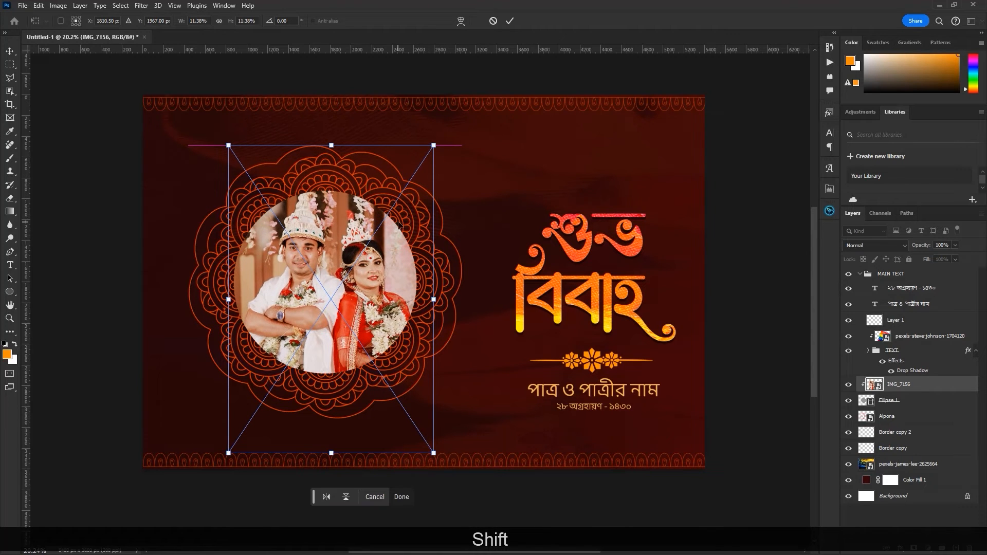
pyautogui.press('Return')
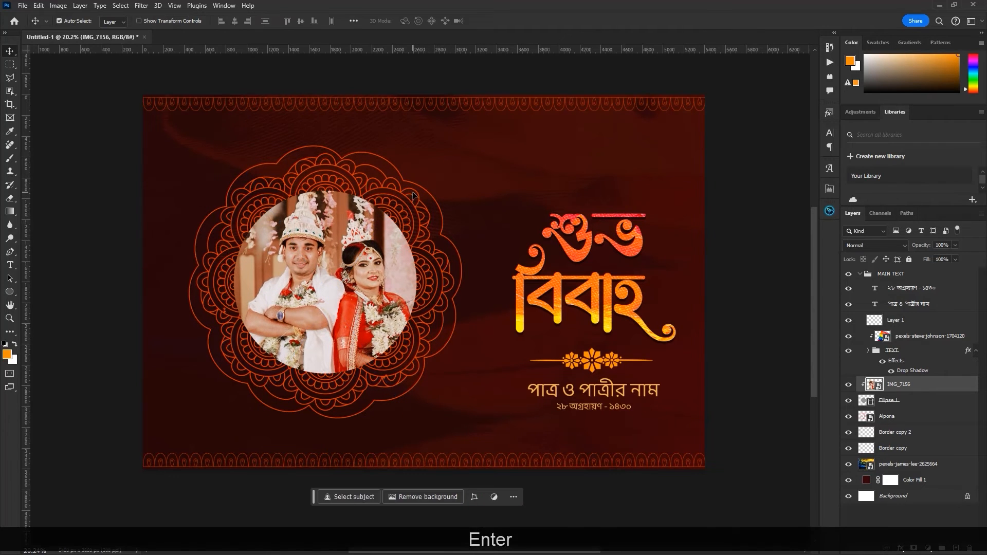
# - Add a 21 px inside Stroke effect to the Ellipse 1 layer
pyautogui.scroll(1, 353, 255)
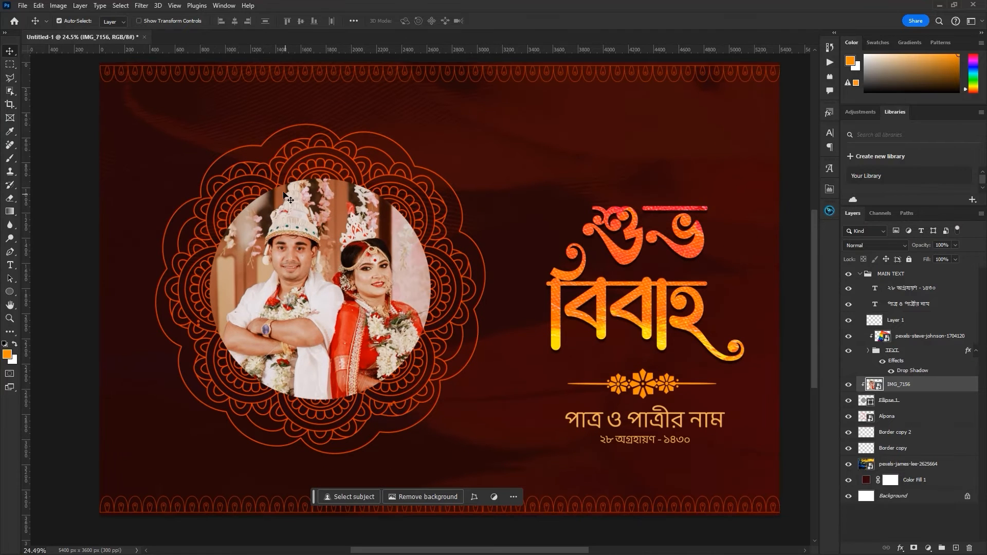
pyautogui.click(899, 405)
pyautogui.click(849, 406)
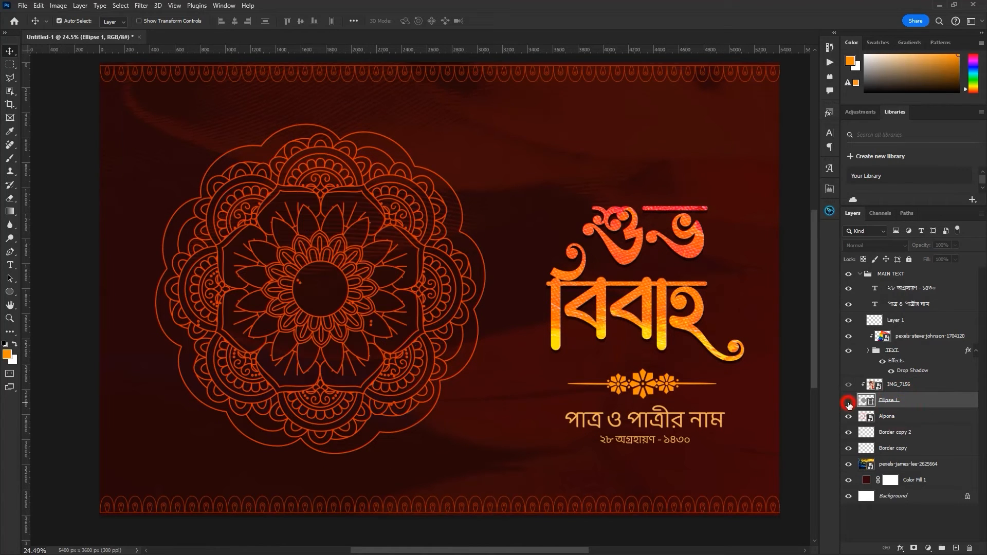
pyautogui.click(849, 406)
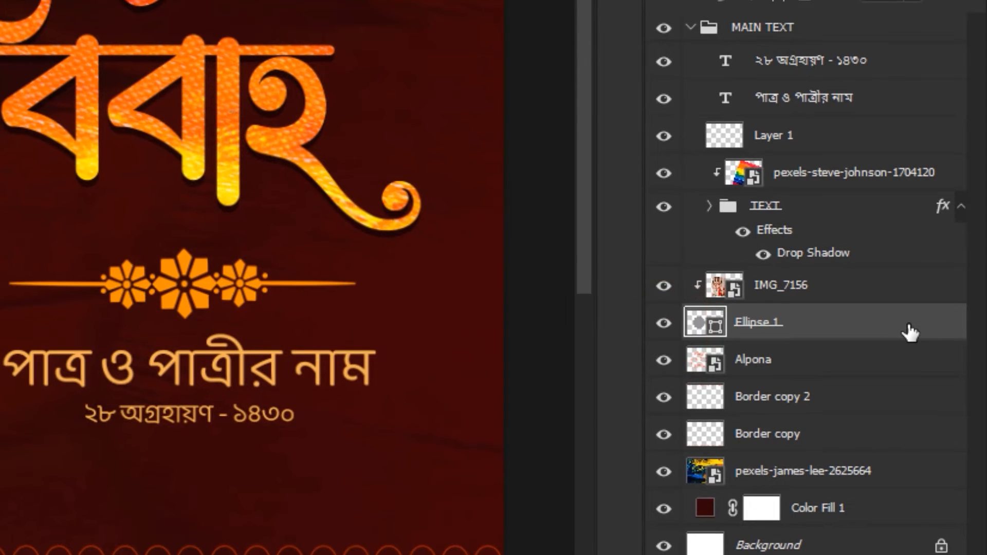
pyautogui.doubleClick(911, 325)
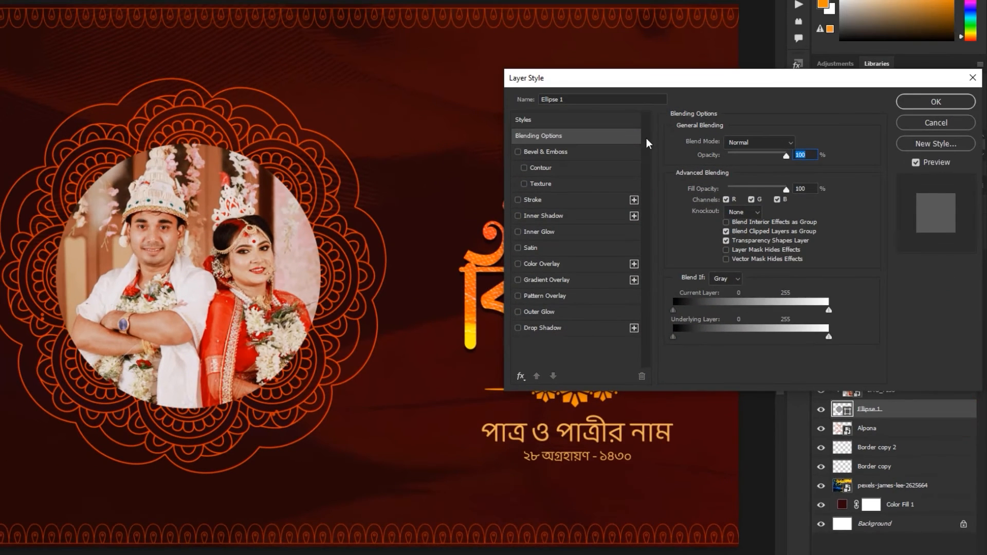
pyautogui.moveTo(651, 82); pyautogui.dragTo(594, 104)
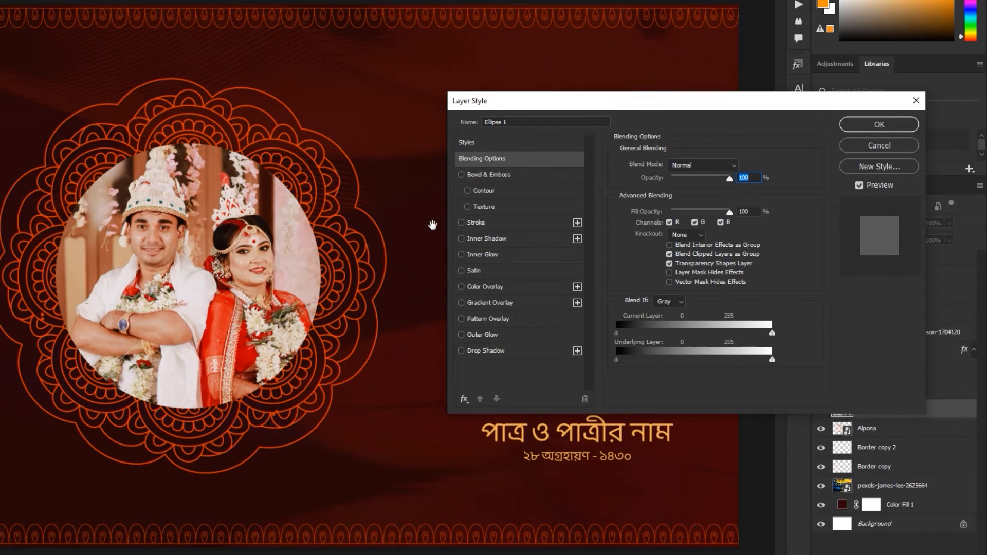
pyautogui.click(461, 223)
pyautogui.click(477, 223)
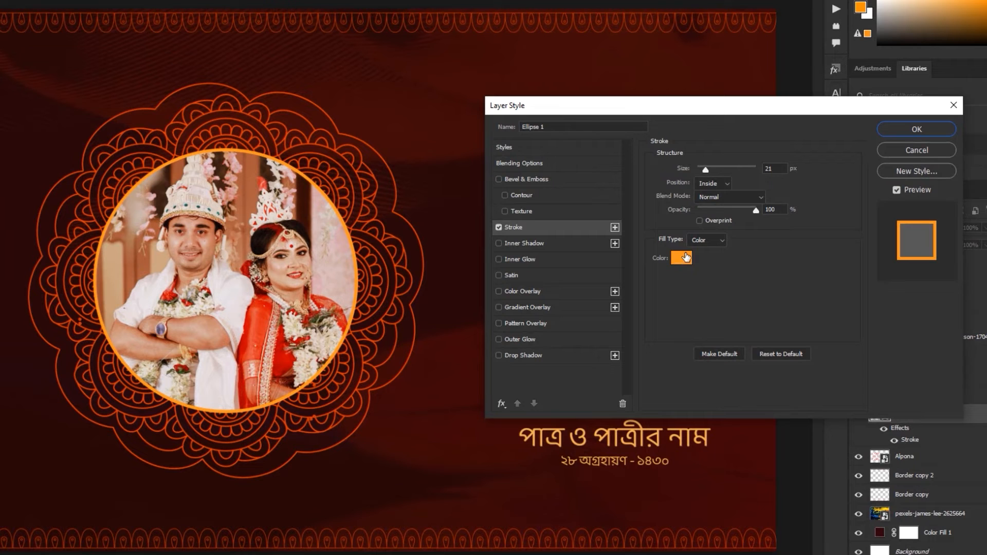
# - Change the stroke's fill type to Gradient and recolour its black stop with the mandala's orange-red, ed3d03
pyautogui.click(708, 241)
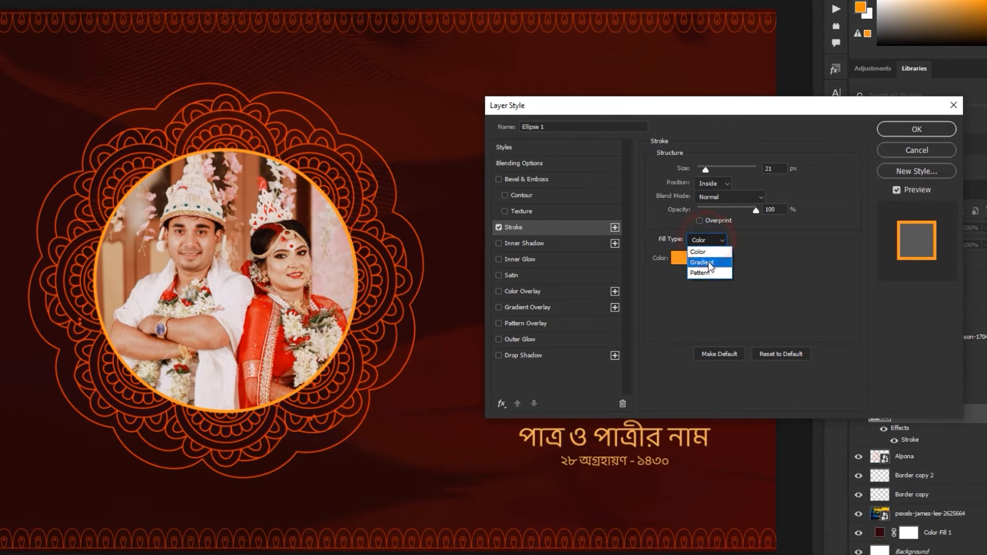
pyautogui.click(709, 261)
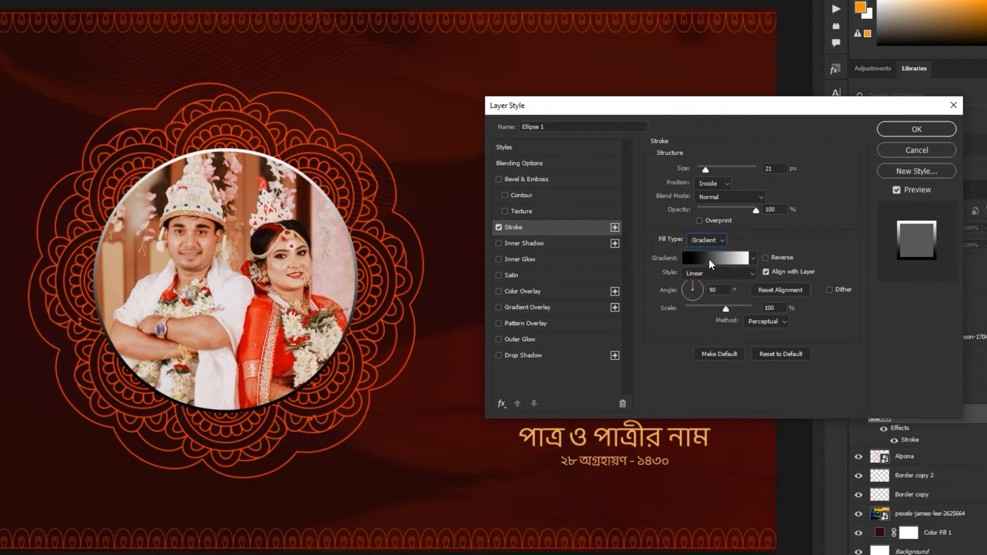
pyautogui.click(708, 260)
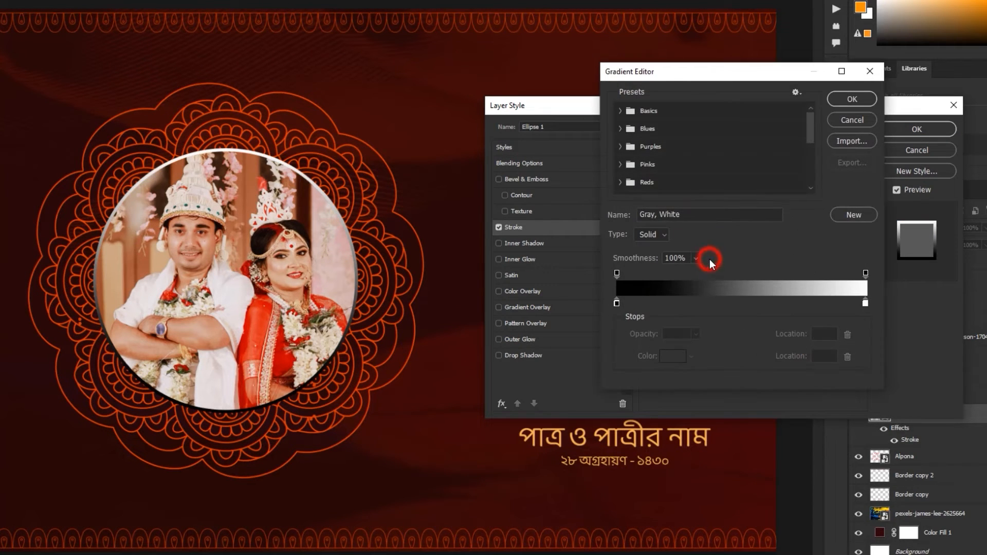
pyautogui.doubleClick(617, 302)
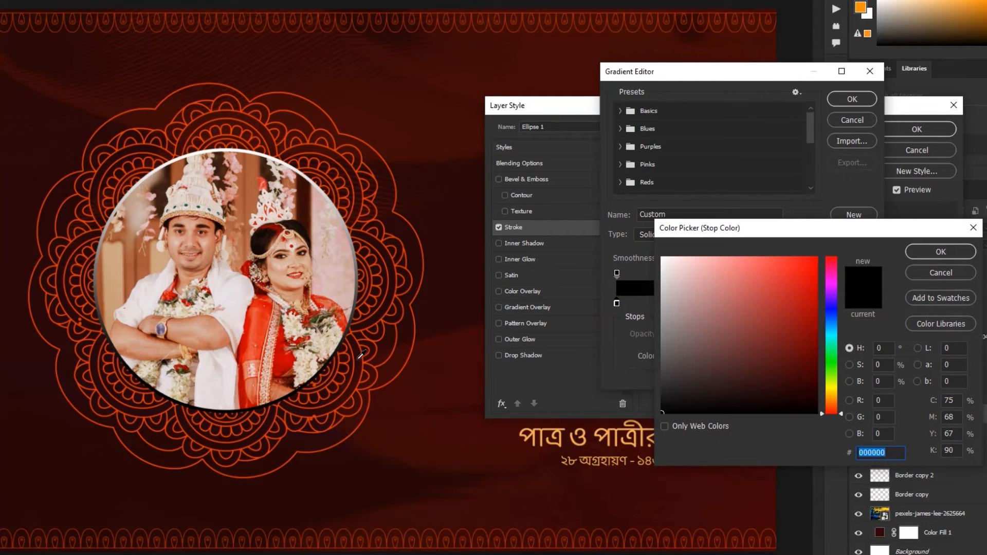
pyautogui.click(368, 358)
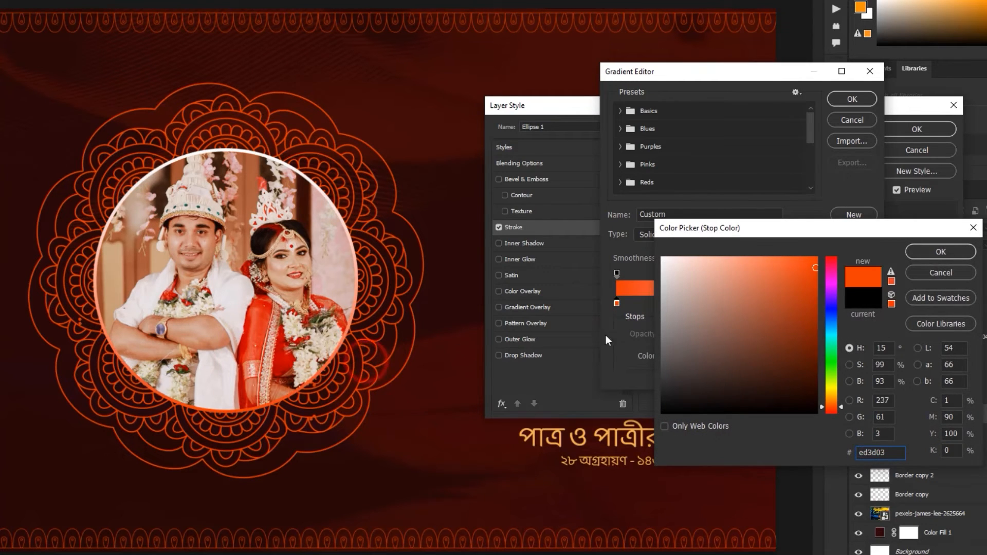
pyautogui.click(924, 252)
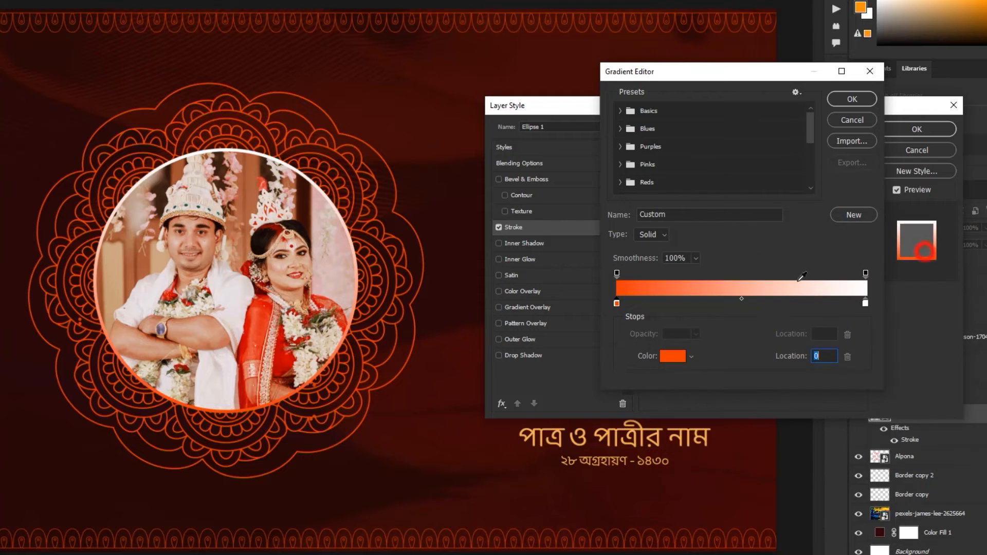
# - Recolour the white stop of the stroke gradient golden orange, e8af56, and apply the gradient
pyautogui.doubleClick(865, 302)
pyautogui.moveTo(749, 269)
pyautogui.mouseDown()
pyautogui.moveTo(761, 269)
pyautogui.moveTo(745, 258)
pyautogui.mouseUp()
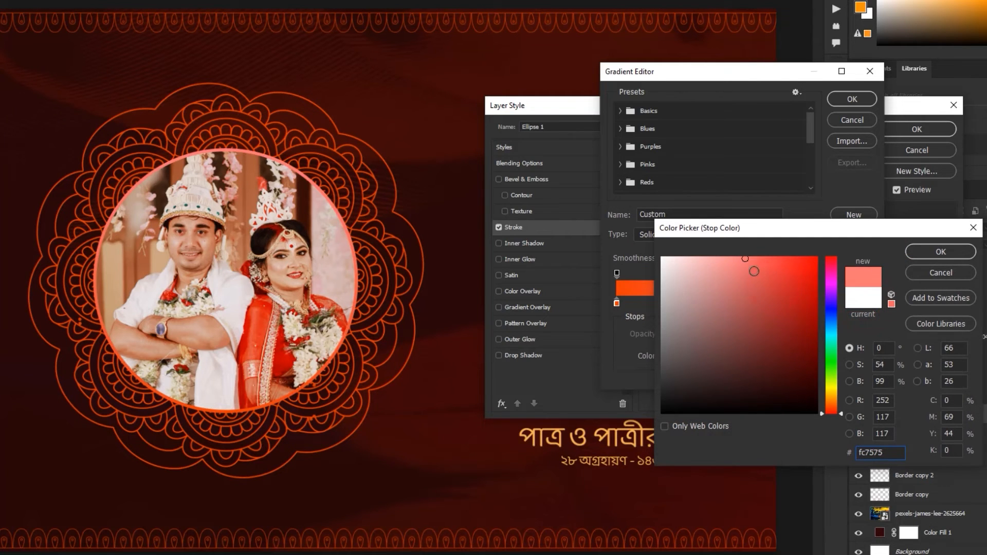
pyautogui.click(833, 398)
pyautogui.click(759, 275)
pyautogui.moveTo(760, 275); pyautogui.dragTo(759, 271)
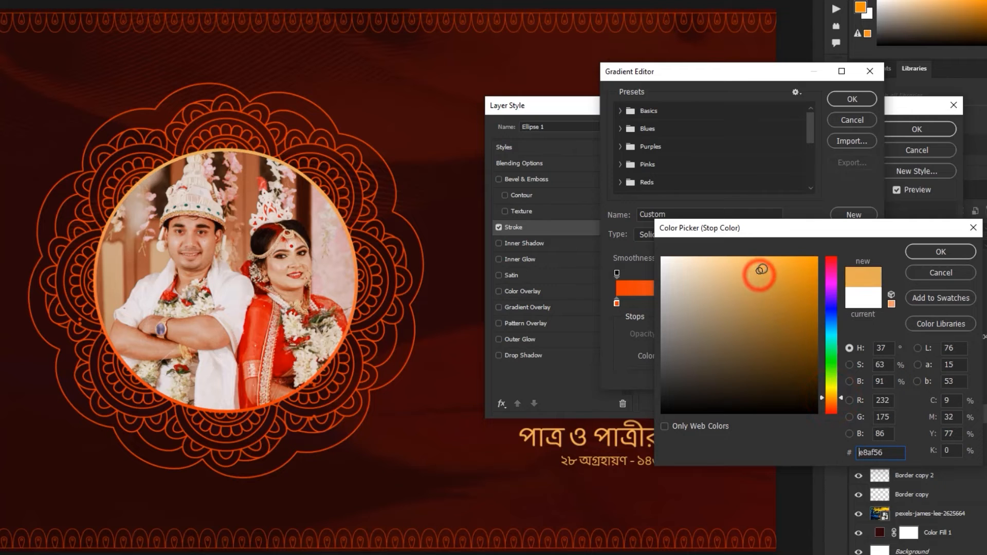
pyautogui.click(924, 251)
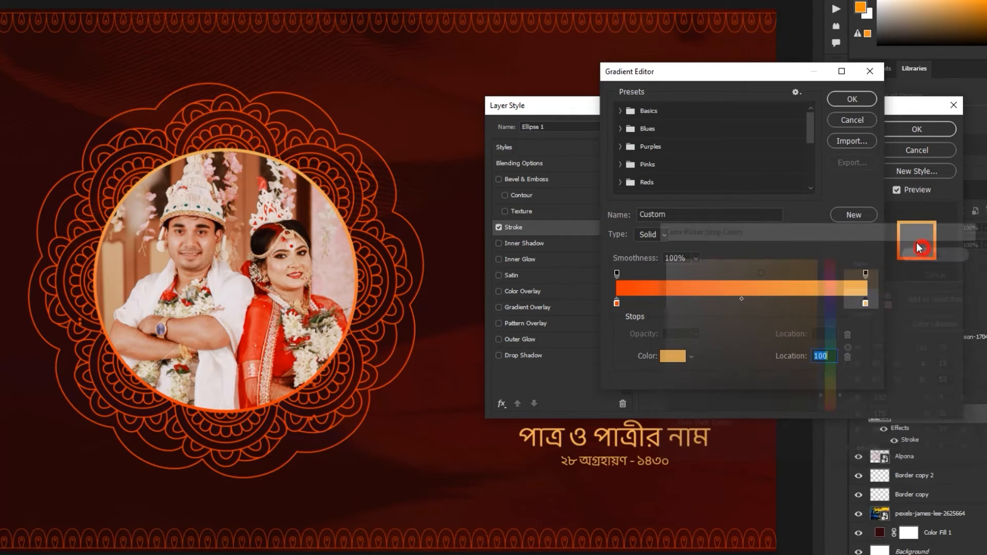
pyautogui.click(848, 100)
# - Try the Ellipse 1 stroke in the Outside position, return it to Inside and test its size
pyautogui.click(702, 185)
pyautogui.click(710, 197)
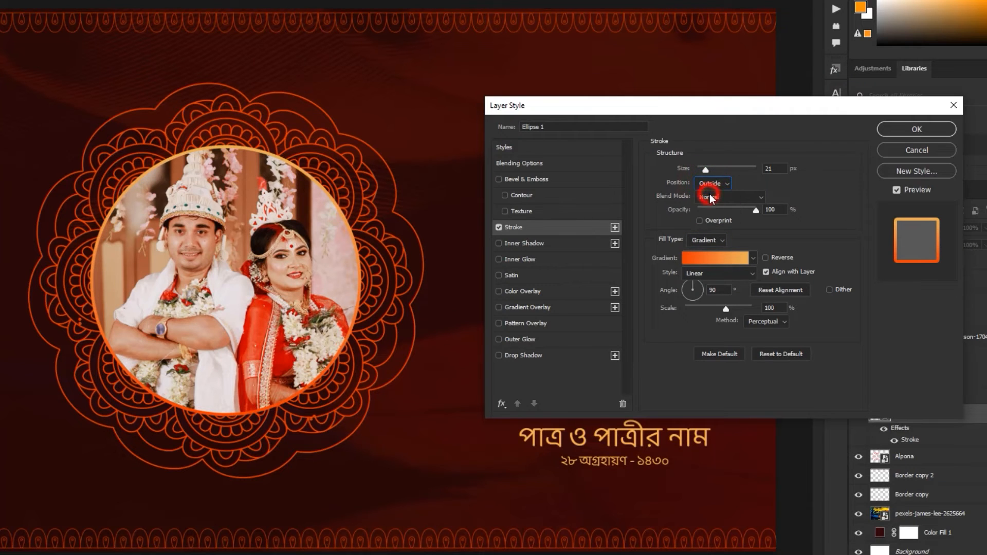
pyautogui.click(714, 185)
pyautogui.click(710, 208)
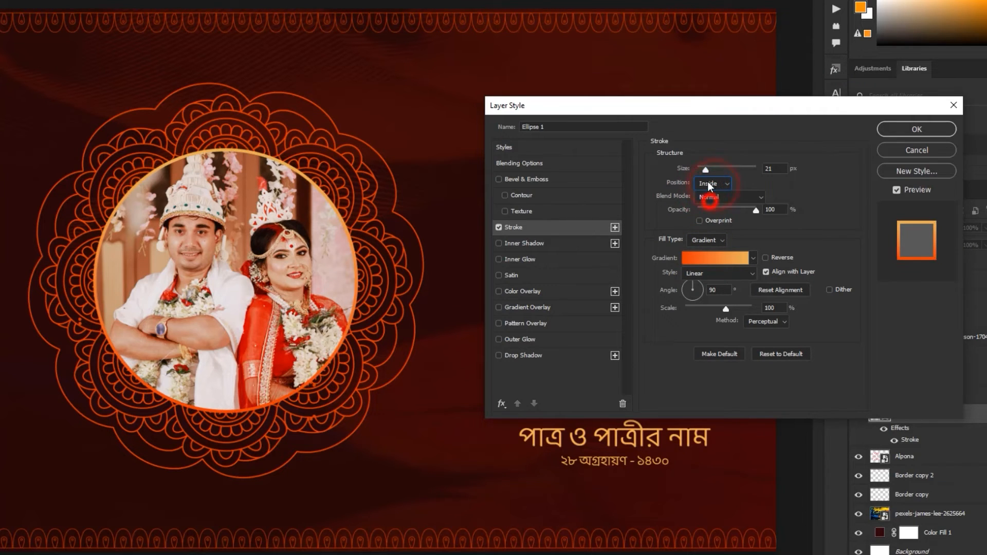
pyautogui.click(705, 170)
pyautogui.moveTo(708, 173); pyautogui.dragTo(708, 174)
# - Add an Inner Glow to Ellipse 1 with 39% opacity and 90 px size, and apply the layer style
pyautogui.click(499, 259)
pyautogui.click(525, 259)
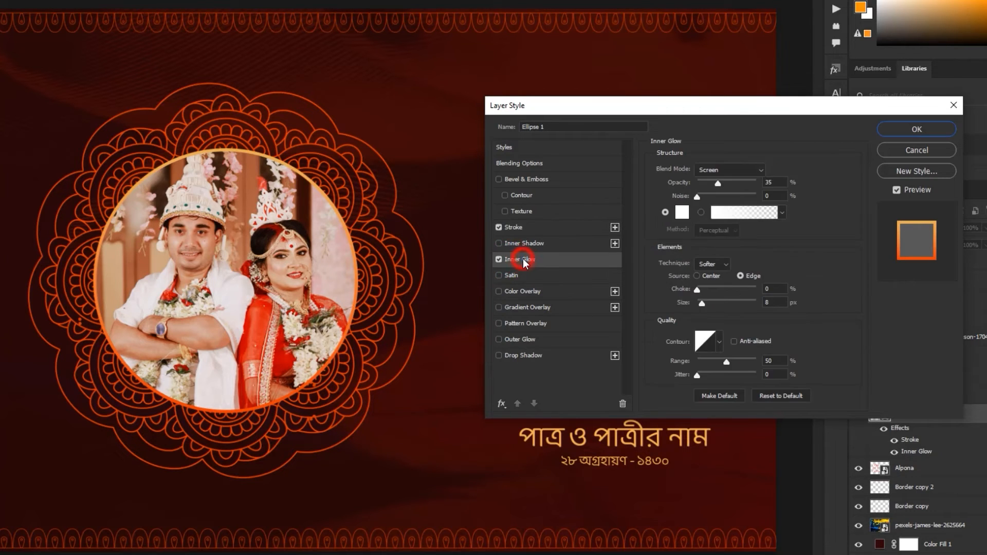
pyautogui.moveTo(718, 186); pyautogui.dragTo(720, 184)
pyautogui.moveTo(703, 305); pyautogui.dragTo(724, 299)
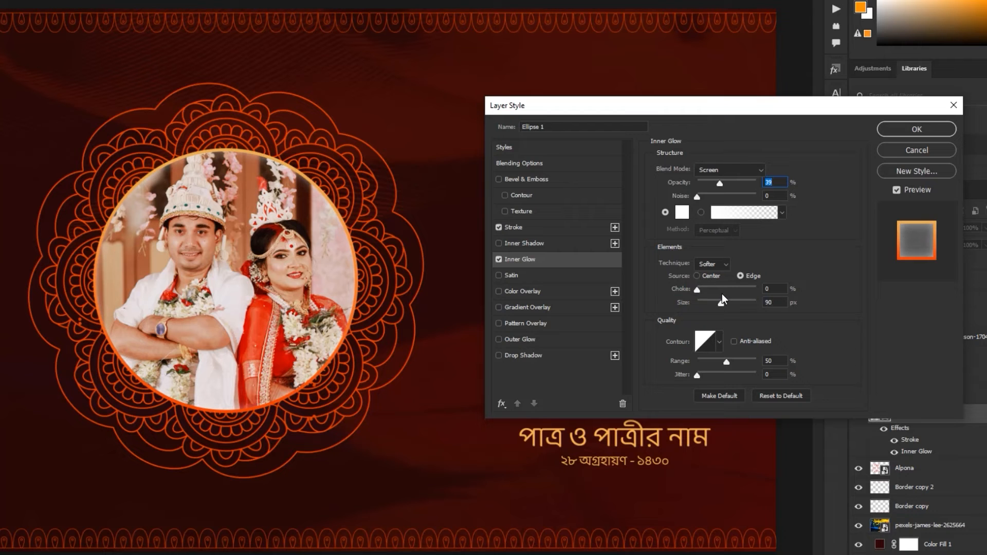
pyautogui.click(908, 130)
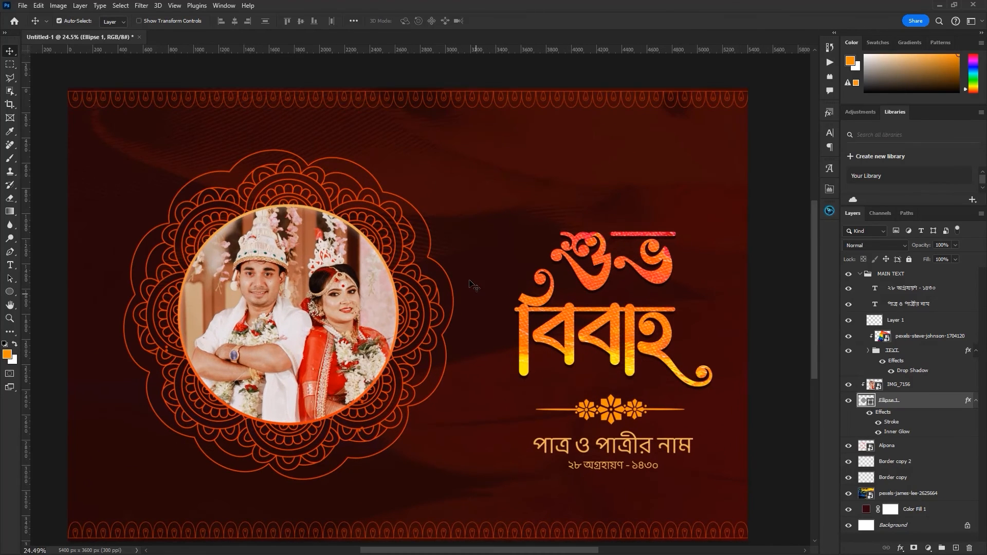
pyautogui.scroll(-1, 481, 316)
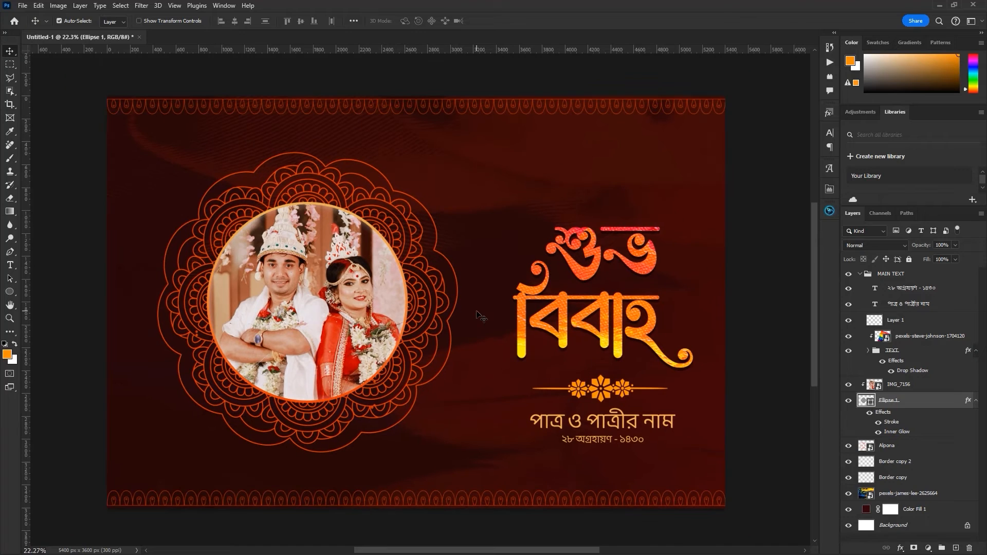
# - Save the document as the Photoshop file FRONT PAGE in the Wedding Cover Design Tutorial folder, with Maximize Compatibility on
pyautogui.click(22, 5)
pyautogui.click(39, 131)
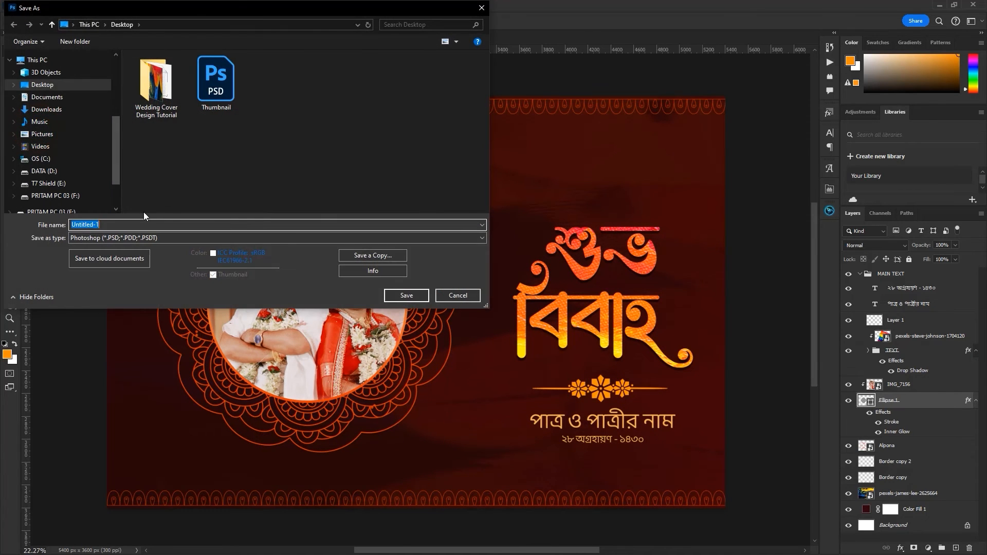
pyautogui.doubleClick(157, 84)
pyautogui.write('FRON')
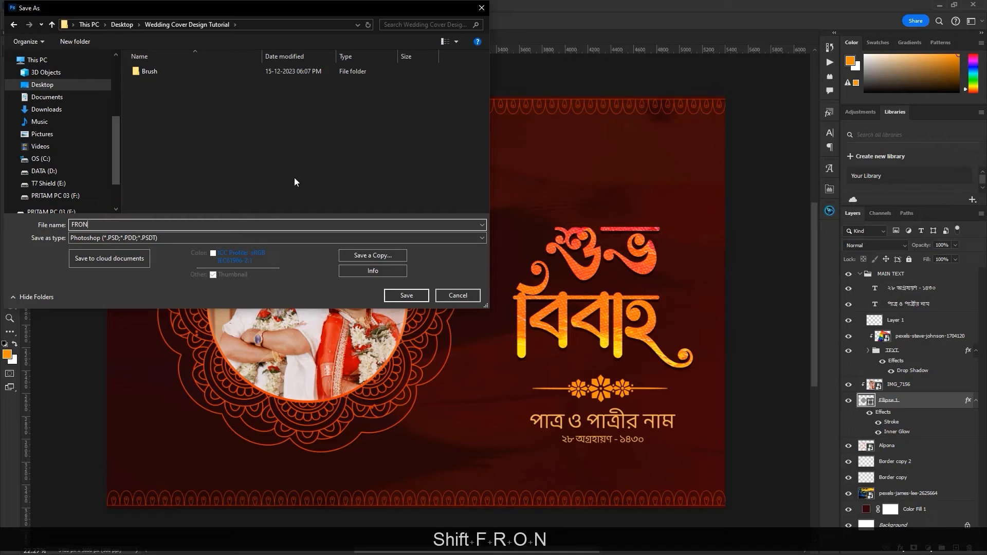
pyautogui.write('T PAGE')
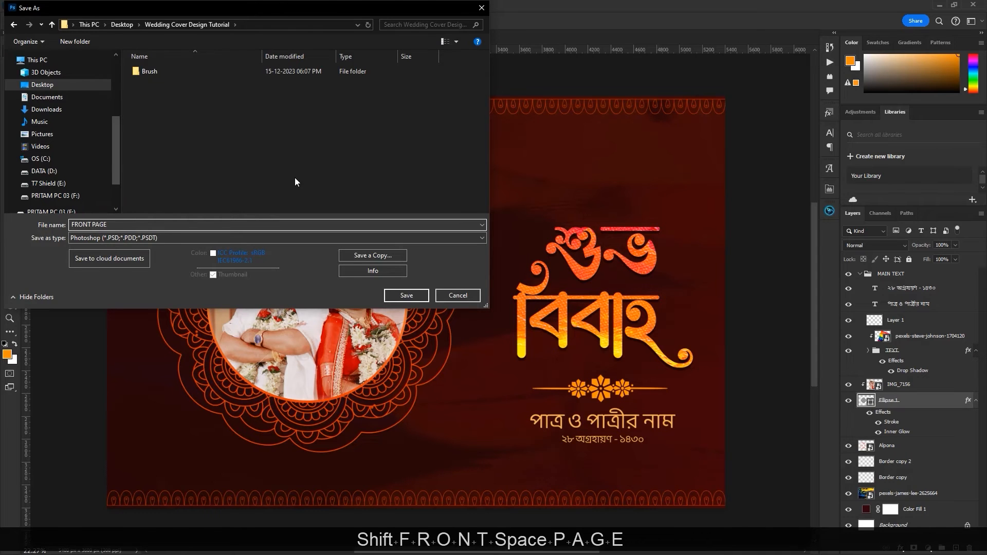
pyautogui.click(406, 295)
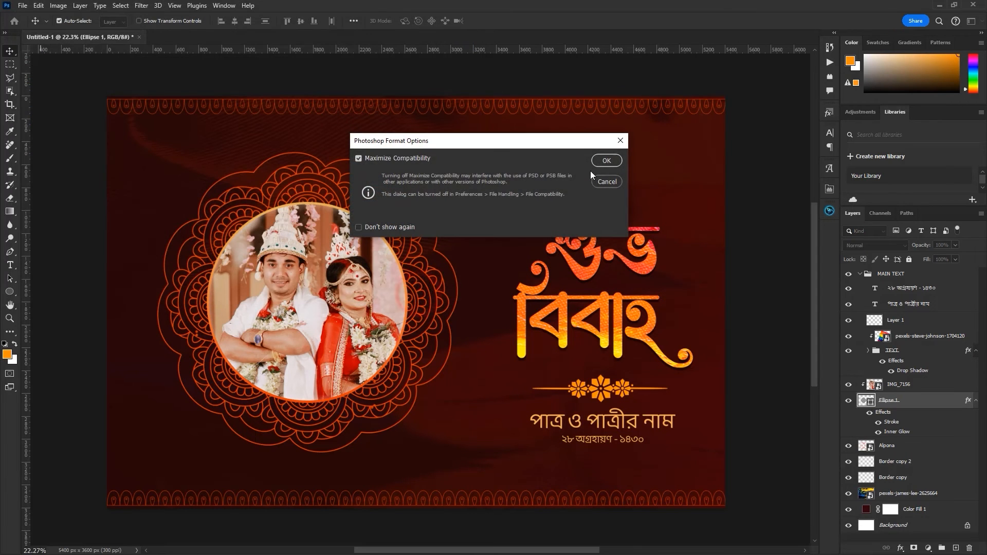
pyautogui.click(604, 161)
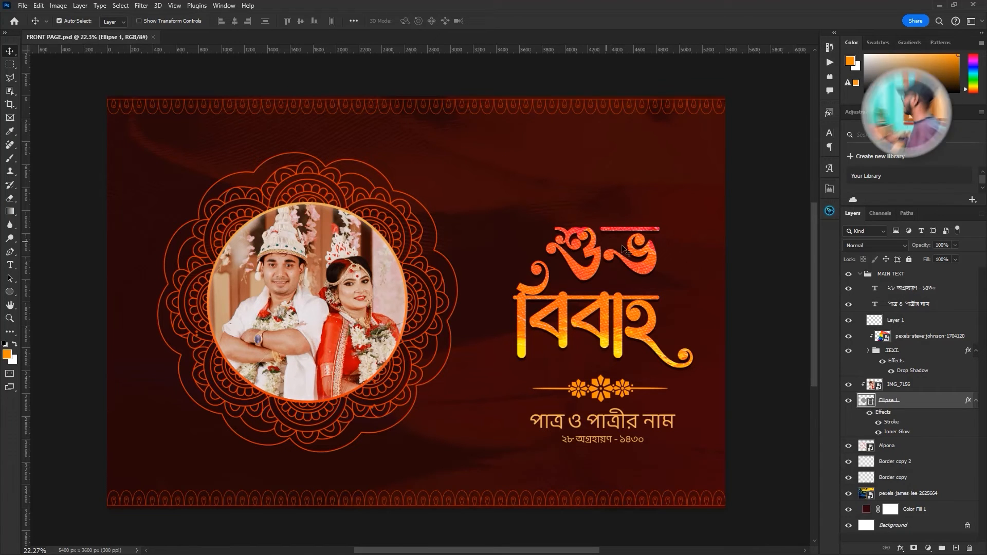
# - Place the rose petal image 20 above the MAIN TEXT group and enlarge it from its centre to cover the whole canvas
pyautogui.click(902, 276)
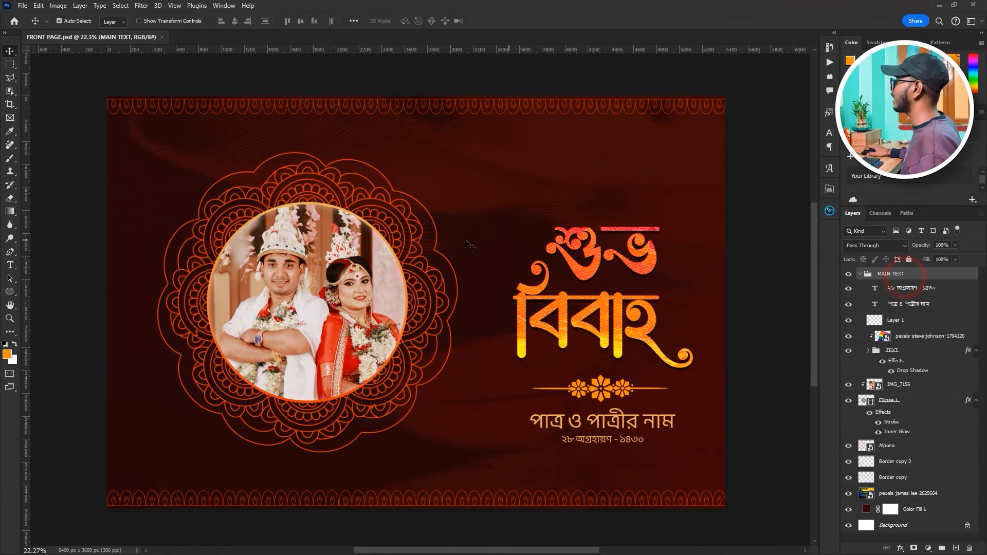
pyautogui.scroll(-1, 437, 243)
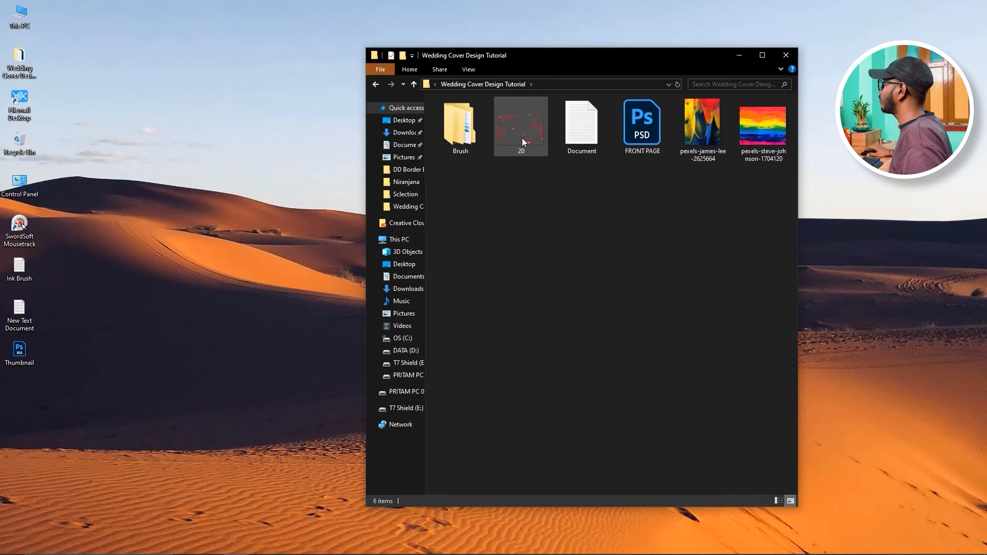
pyautogui.moveTo(523, 138); pyautogui.dragTo(447, 337)
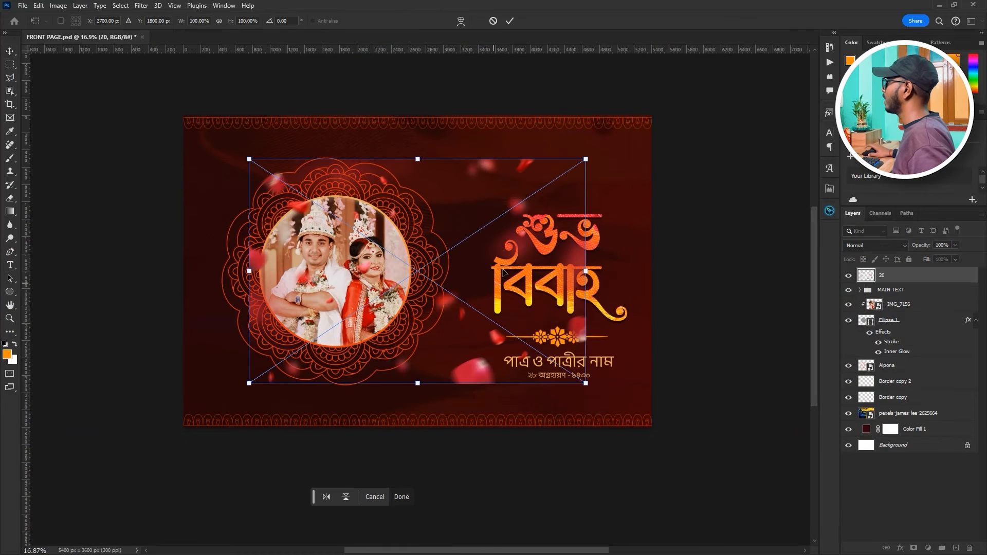
pyautogui.moveTo(586, 160); pyautogui.dragTo(668, 139)
pyautogui.hotkey('shift', 'alt', 'Return')
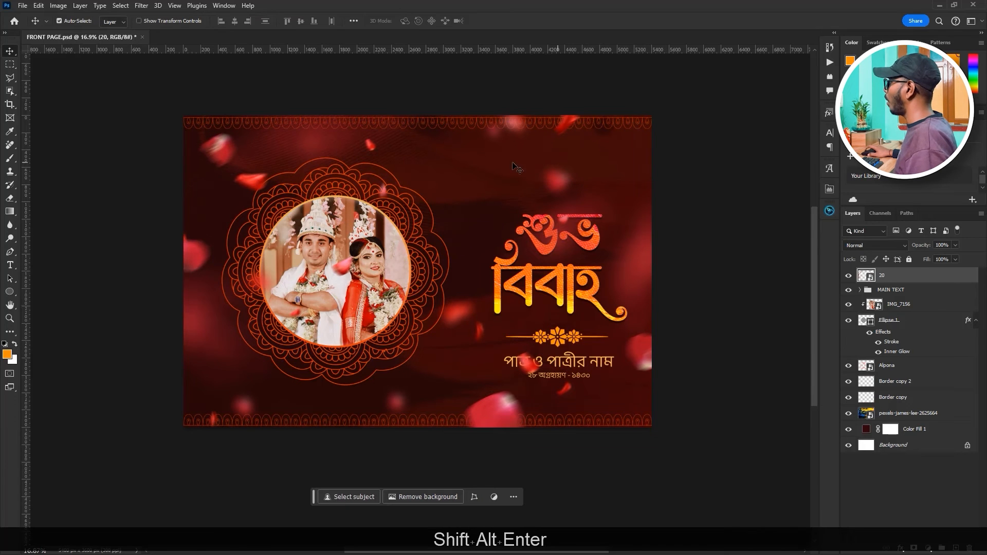
pyautogui.scroll(1, 343, 196)
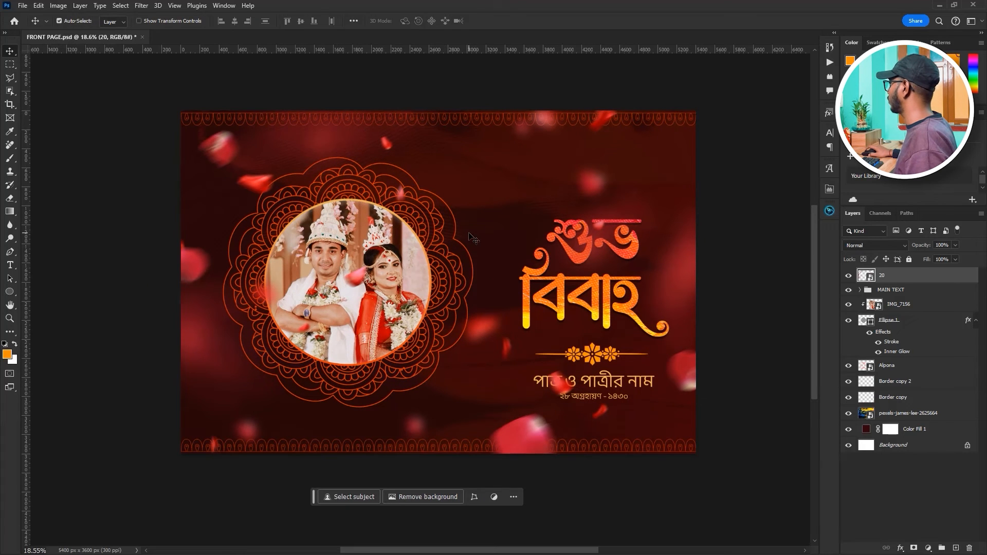
# - Add a layer mask to layer 20 and choose the Soft Round brush at 1200 px with 0% hardness
pyautogui.click(913, 549)
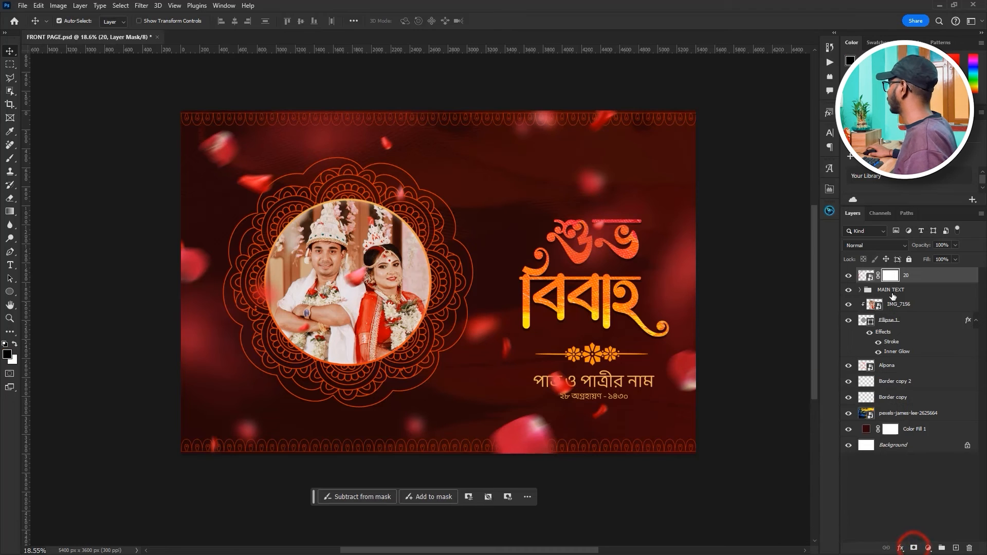
pyautogui.press('b')
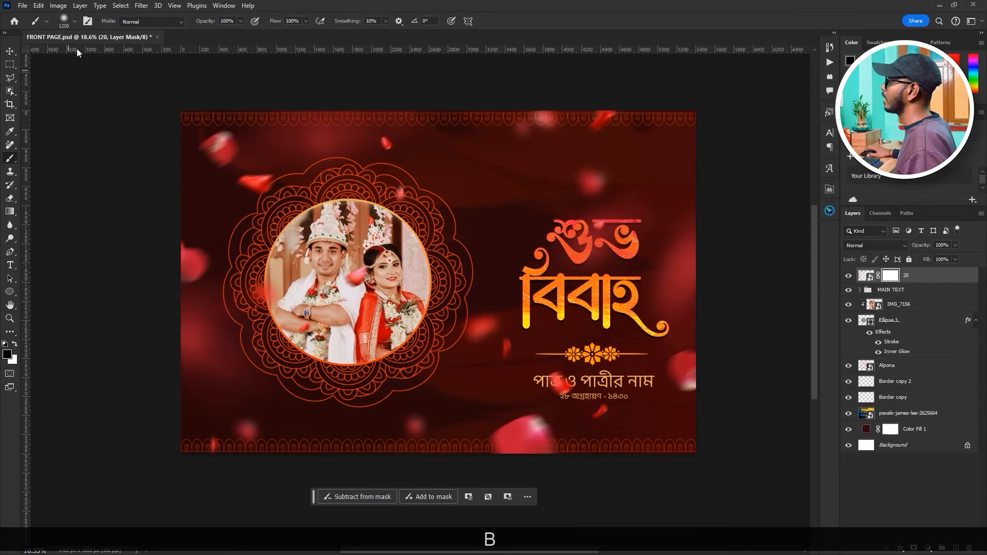
pyautogui.click(64, 23)
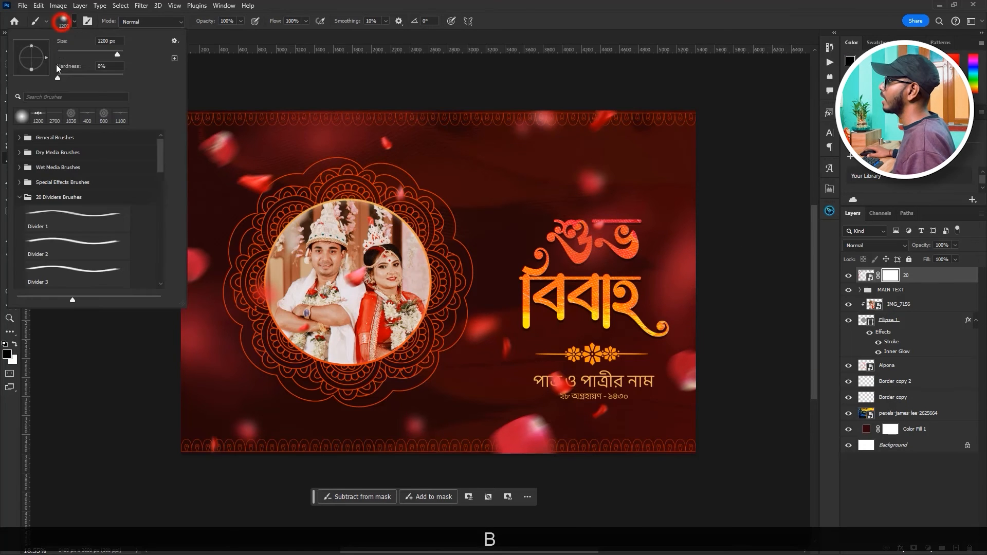
pyautogui.click(19, 138)
pyautogui.click(55, 168)
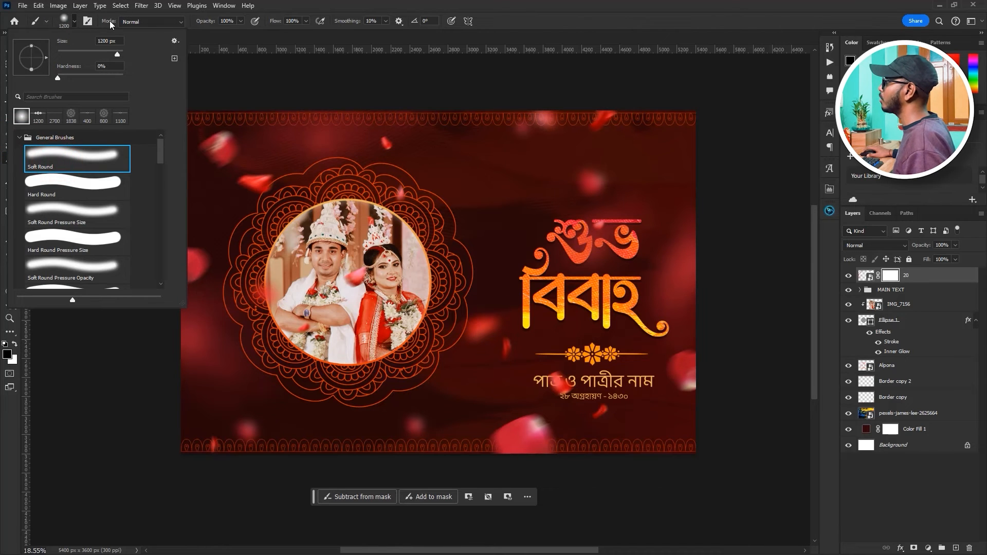
pyautogui.click(592, 17)
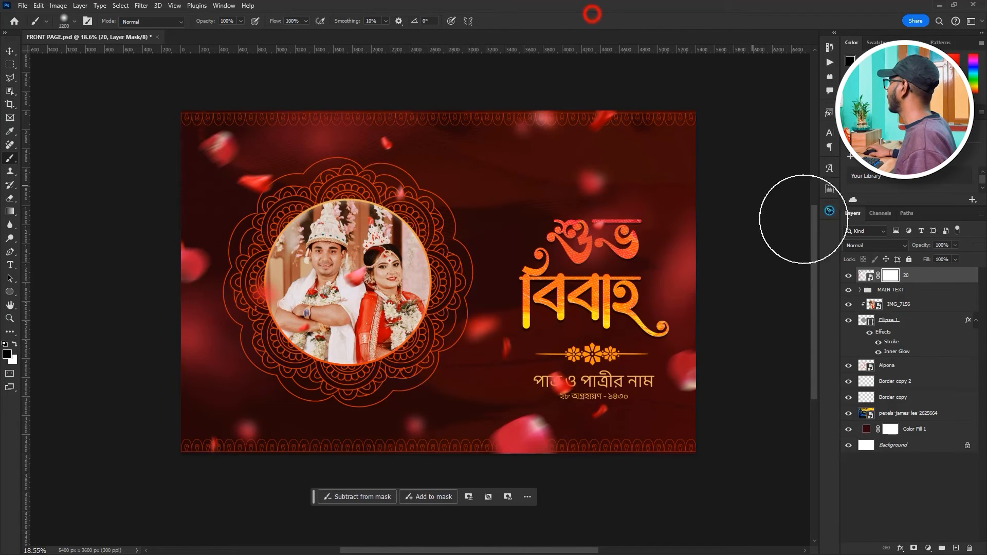
# - Paint black on layer 20's mask to hide the petals over the couple, the Bengali title, the names and the border edges
pyautogui.click(893, 278)
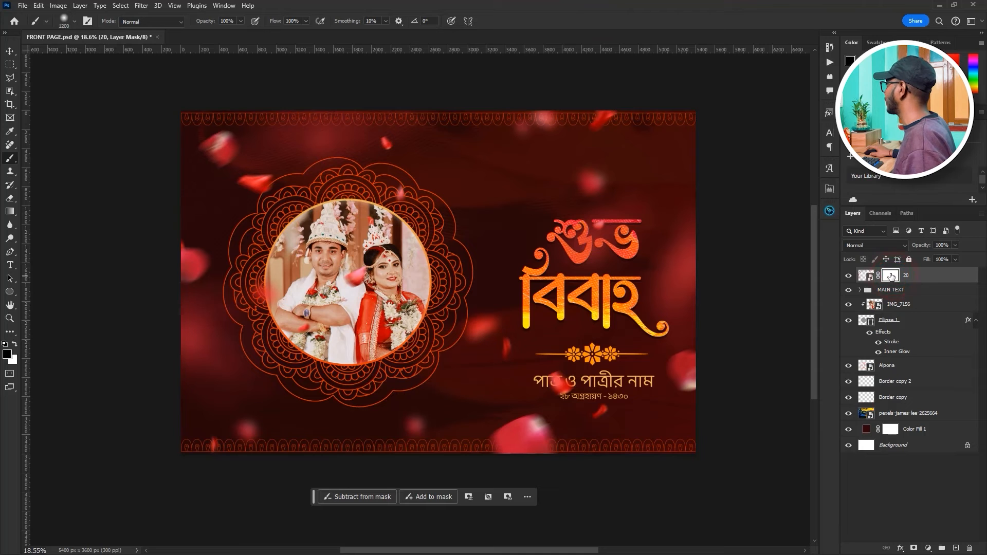
pyautogui.click(8, 354)
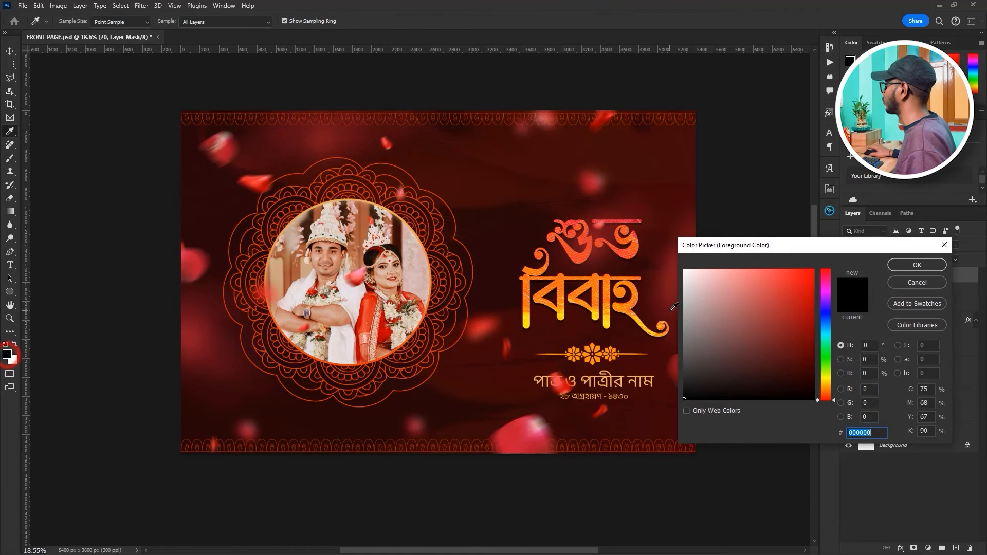
pyautogui.click(692, 389)
pyautogui.click(905, 264)
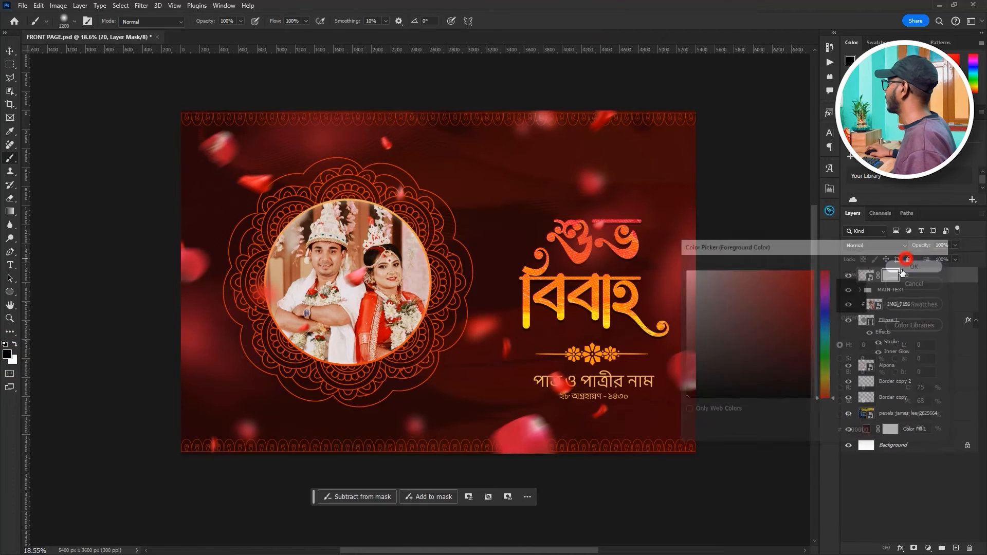
pyautogui.moveTo(362, 295)
pyautogui.mouseDown()
pyautogui.moveTo(398, 221)
pyautogui.moveTo(380, 234)
pyautogui.mouseUp()
pyautogui.moveTo(285, 202)
pyautogui.mouseDown()
pyautogui.moveTo(262, 217)
pyautogui.moveTo(278, 201)
pyautogui.moveTo(264, 206)
pyautogui.moveTo(264, 197)
pyautogui.moveTo(251, 215)
pyautogui.moveTo(284, 212)
pyautogui.mouseUp()
pyautogui.moveTo(535, 119); pyautogui.dragTo(598, 119)
pyautogui.moveTo(601, 256)
pyautogui.mouseDown()
pyautogui.moveTo(575, 261)
pyautogui.moveTo(603, 254)
pyautogui.moveTo(576, 276)
pyautogui.moveTo(569, 358)
pyautogui.moveTo(583, 388)
pyautogui.moveTo(571, 391)
pyautogui.moveTo(550, 442)
pyautogui.moveTo(523, 451)
pyautogui.mouseUp()
pyautogui.moveTo(182, 463)
pyautogui.mouseDown()
pyautogui.moveTo(191, 484)
pyautogui.moveTo(236, 419)
pyautogui.mouseUp()
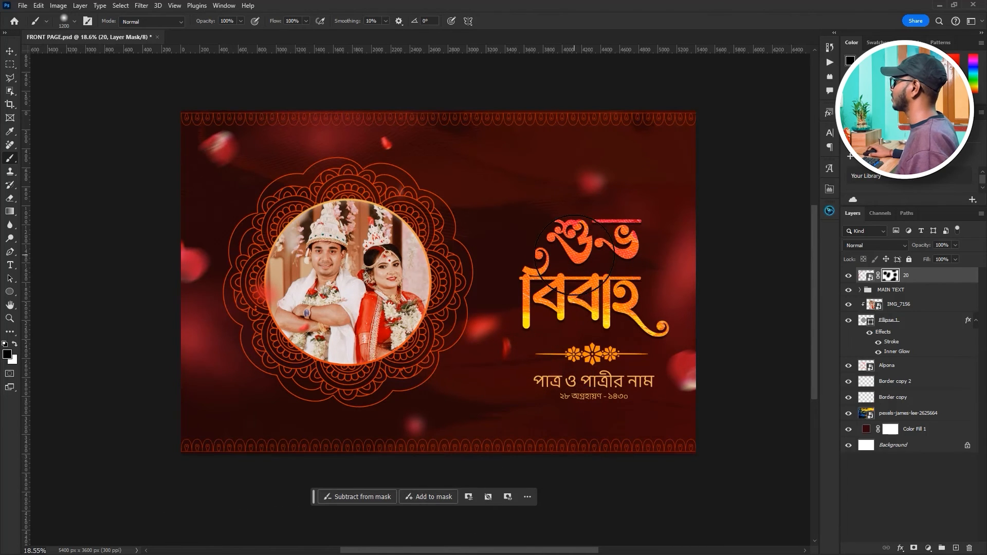
# - Mask out more petals beside the mandala, near the lower right edge, along the upper area and above the title
pyautogui.scroll(-2, 575, 255)
pyautogui.click(493, 293)
pyautogui.moveTo(662, 368)
pyautogui.mouseDown()
pyautogui.moveTo(643, 364)
pyautogui.moveTo(638, 396)
pyautogui.mouseUp()
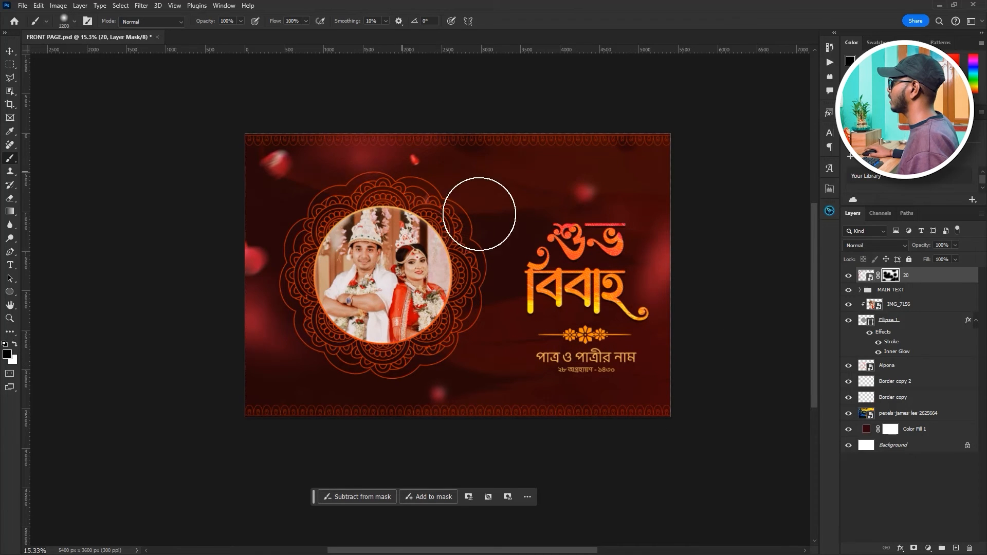
pyautogui.scroll(-2, 479, 213)
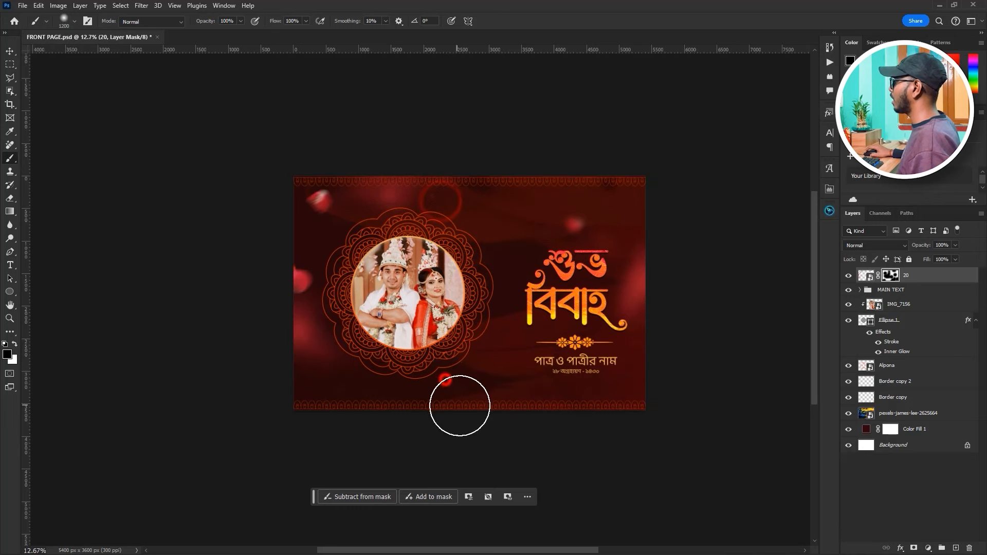
pyautogui.moveTo(338, 202)
pyautogui.mouseDown()
pyautogui.moveTo(301, 191)
pyautogui.moveTo(412, 209)
pyautogui.moveTo(445, 192)
pyautogui.mouseUp()
pyautogui.moveTo(572, 201); pyautogui.dragTo(563, 240)
# - Brush the remaining solid petals out of layer 20's mask, leaving a soft red glow at the side edges, and save the file
pyautogui.click(847, 277)
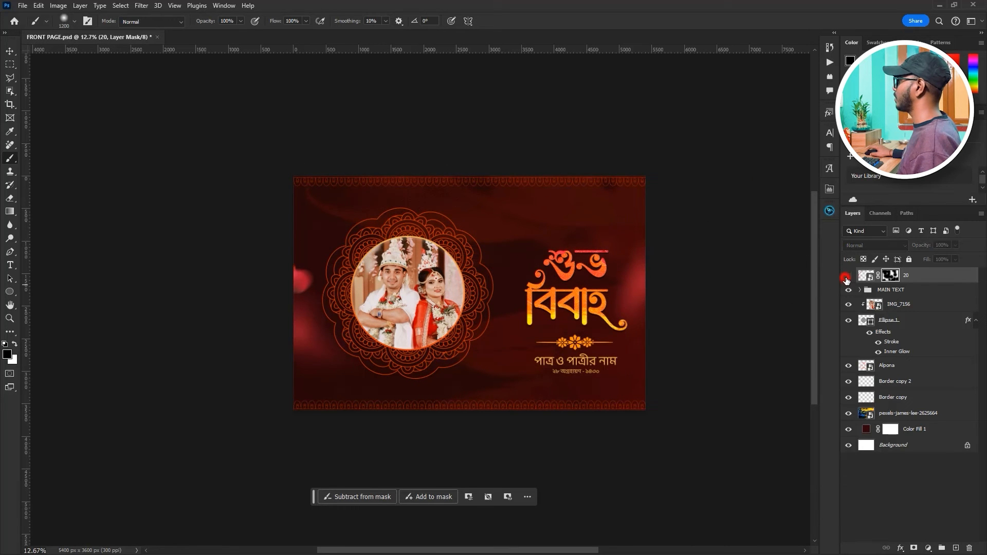
pyautogui.click(848, 276)
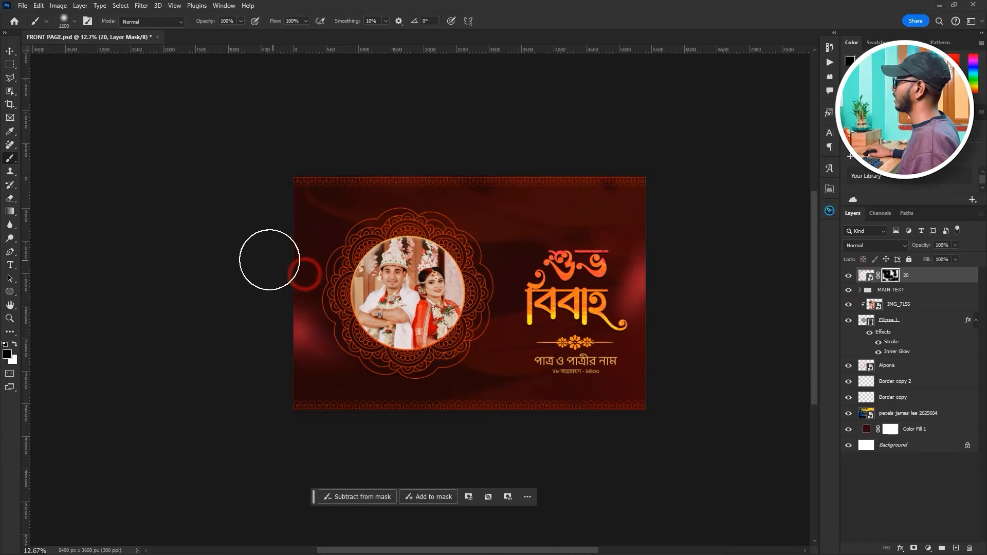
pyautogui.scroll(1, 549, 218)
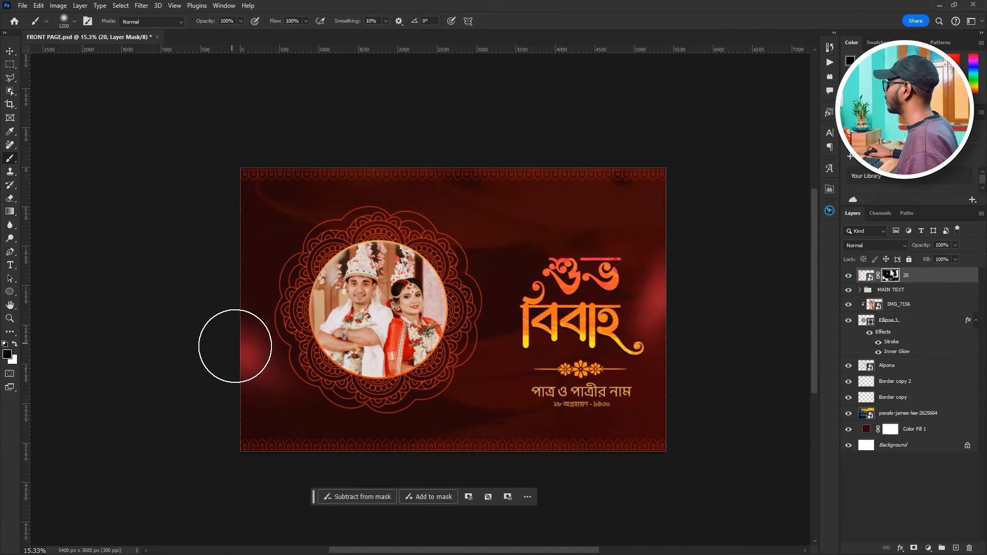
pyautogui.click(275, 286)
pyautogui.moveTo(594, 204); pyautogui.dragTo(591, 203)
pyautogui.scroll(-1, 386, 169)
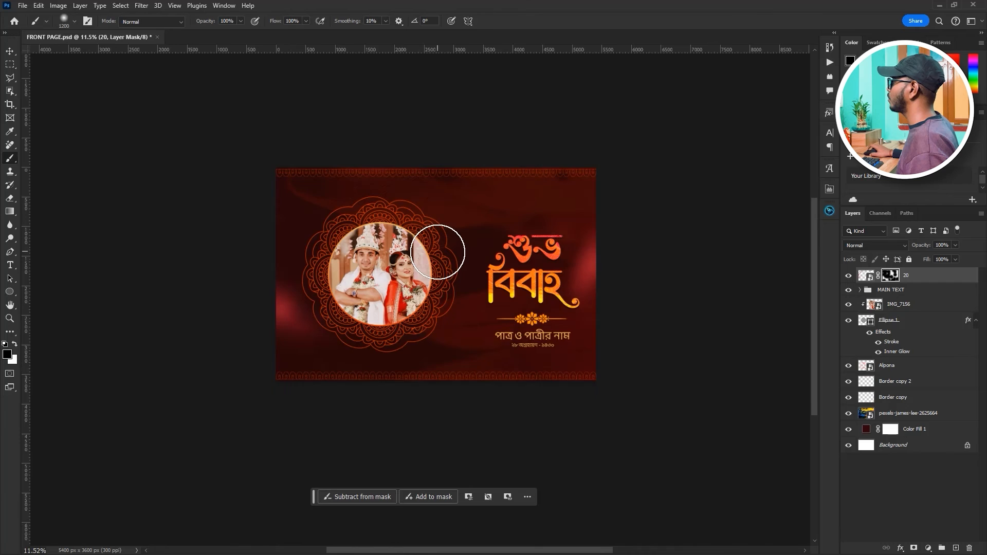
pyautogui.scroll(2, 438, 251)
pyautogui.hotkey('ctrl', 's')
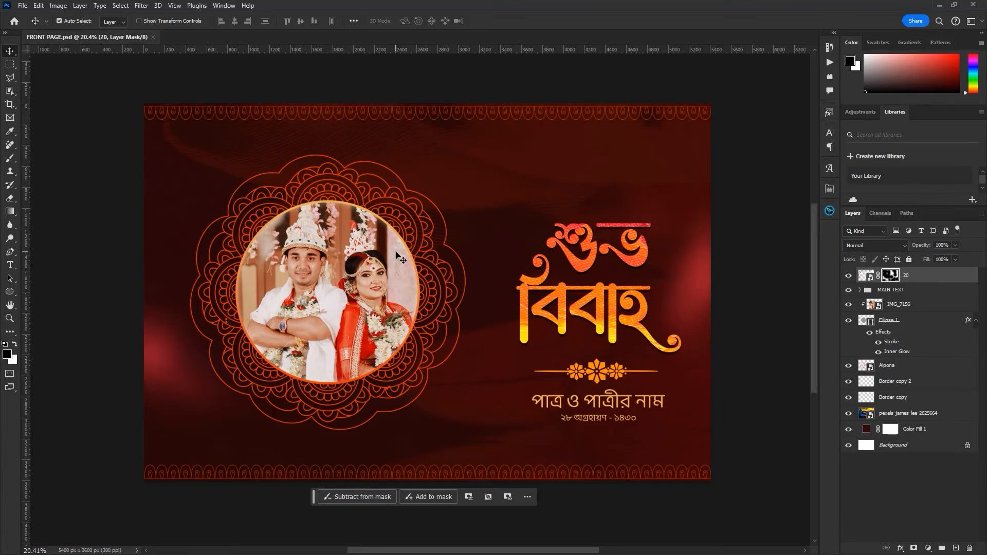
# - Save the finished cover and save a second version of it as BACK PAGE with Maximize Compatibility
pyautogui.hotkey('ctrl', 's')
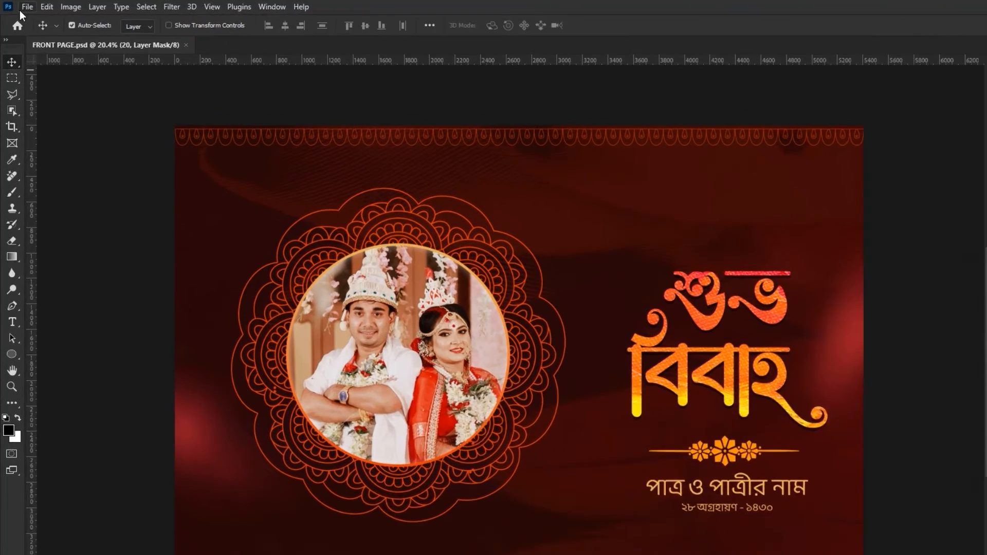
pyautogui.click(23, 5)
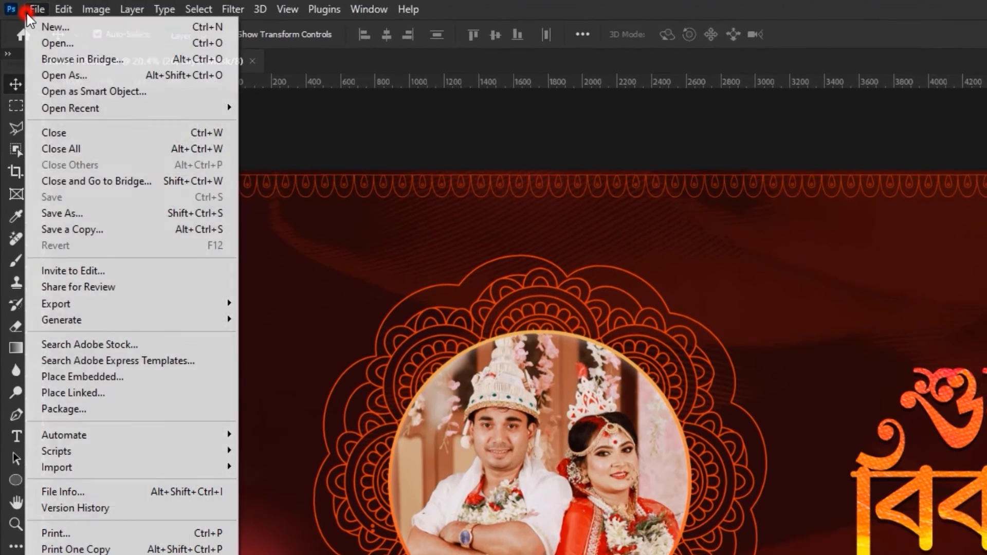
pyautogui.click(68, 215)
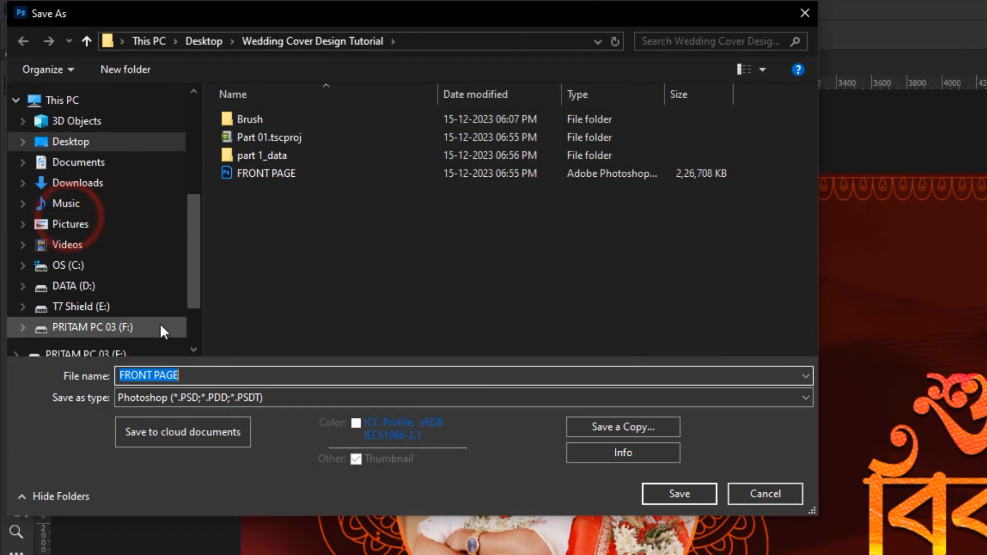
pyautogui.click(149, 375)
pyautogui.doubleClick(144, 377)
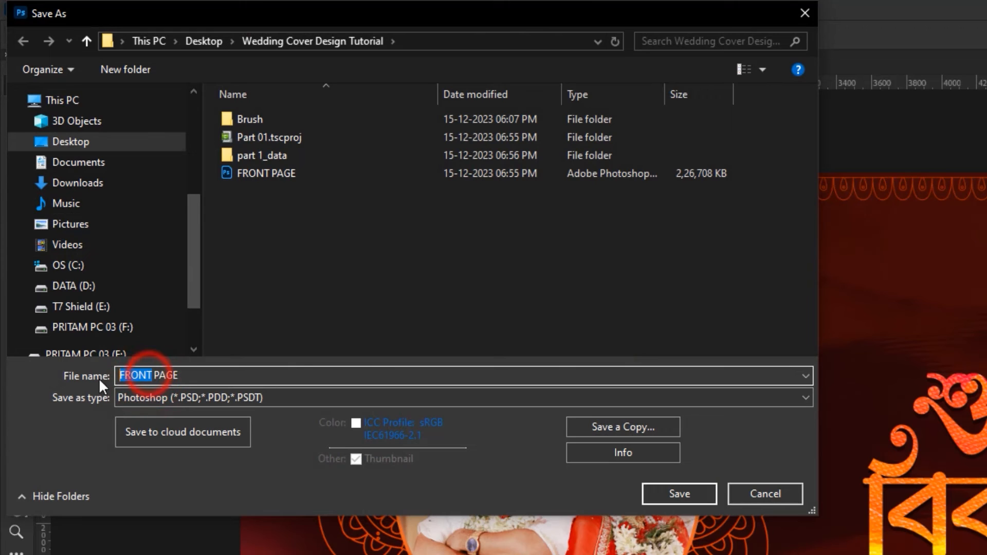
pyautogui.write('BACK')
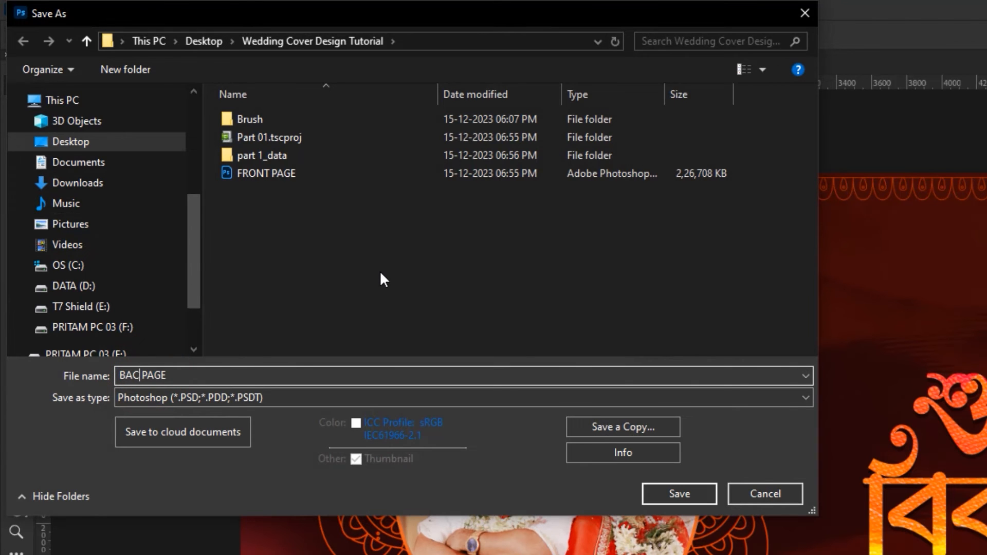
pyautogui.click(655, 493)
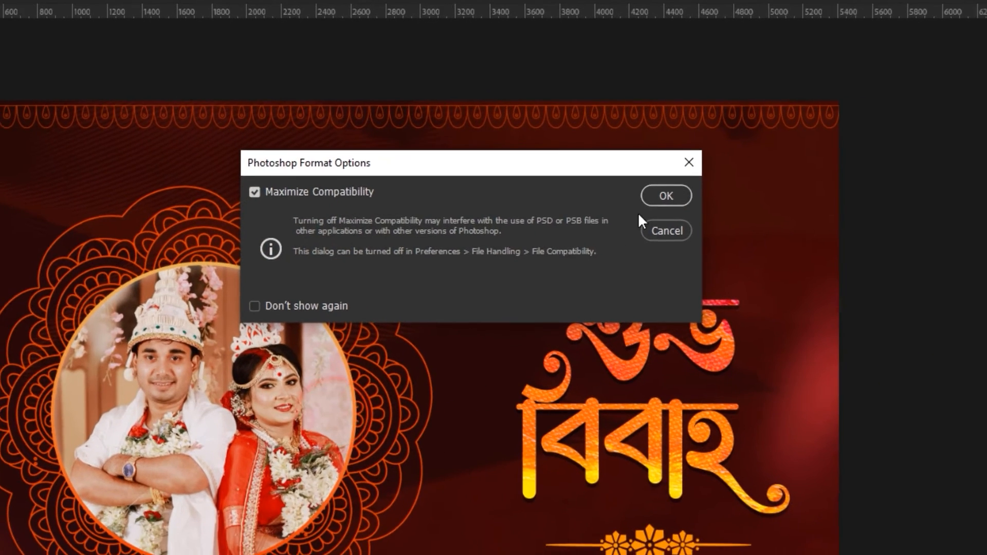
pyautogui.click(619, 171)
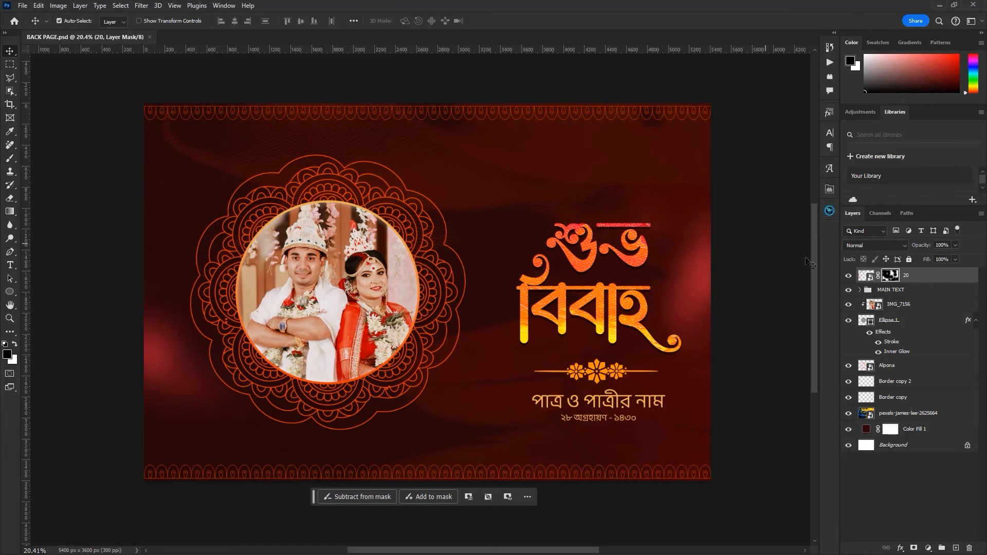
# - Delete petal layer 20 and hide the MAIN TEXT group
pyautogui.click(928, 280)
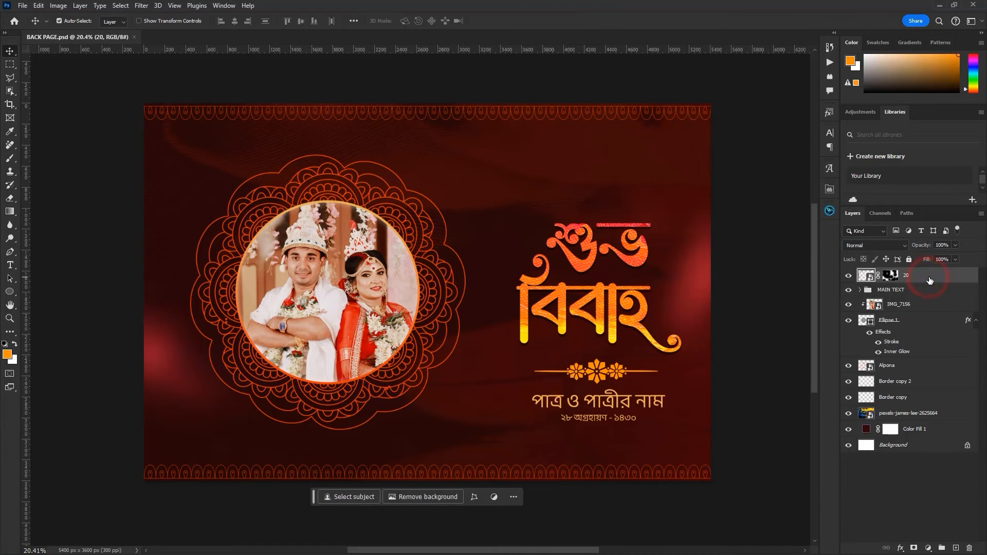
pyautogui.press('Delete')
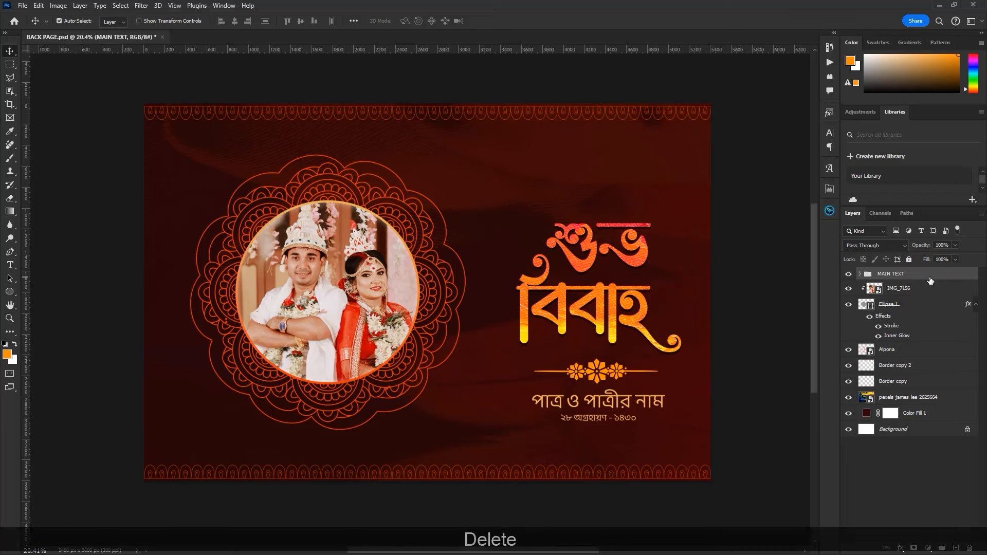
pyautogui.click(848, 277)
pyautogui.click(849, 277)
pyautogui.click(850, 278)
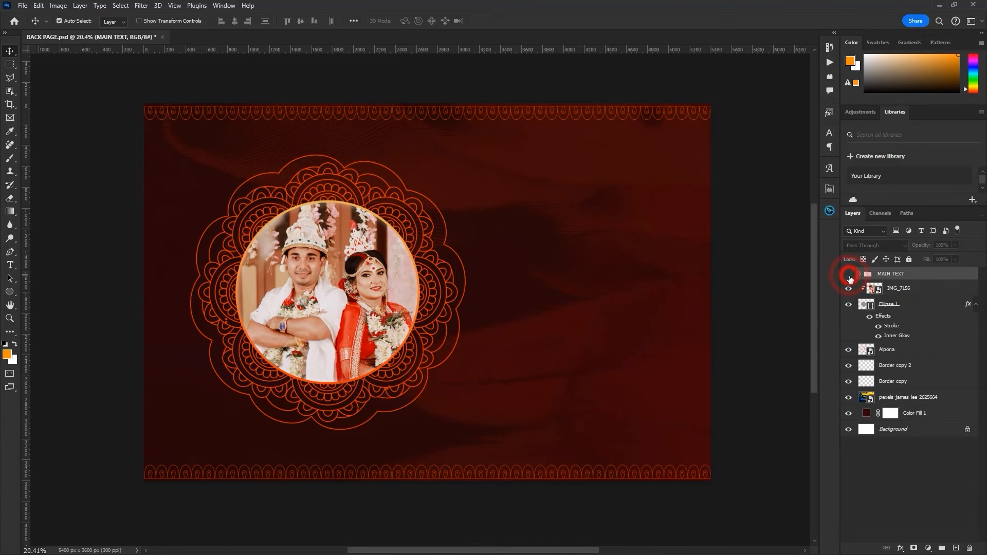
# - Delete the couple photo layer IMG_7156 and the Ellipse 1 frame beneath it
pyautogui.click(891, 289)
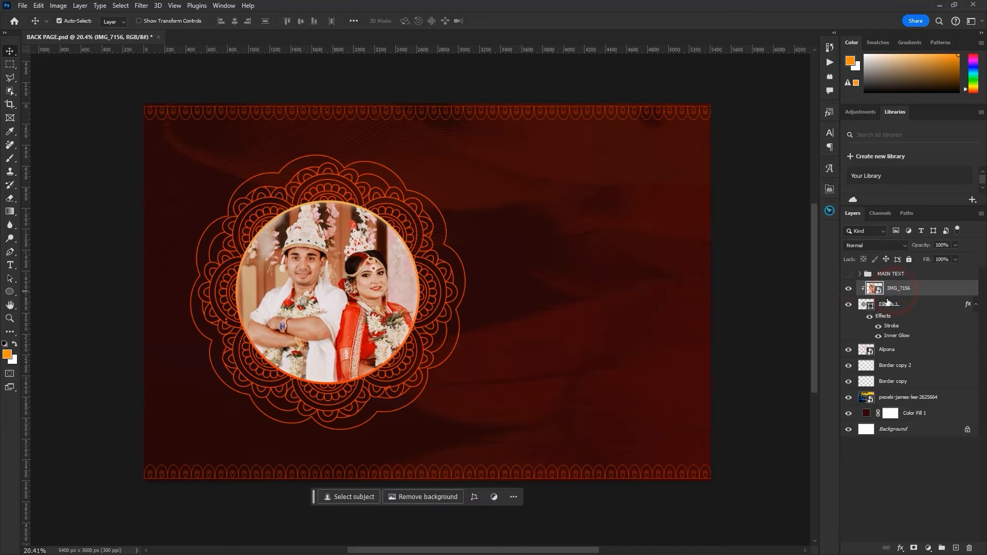
pyautogui.press('Delete')
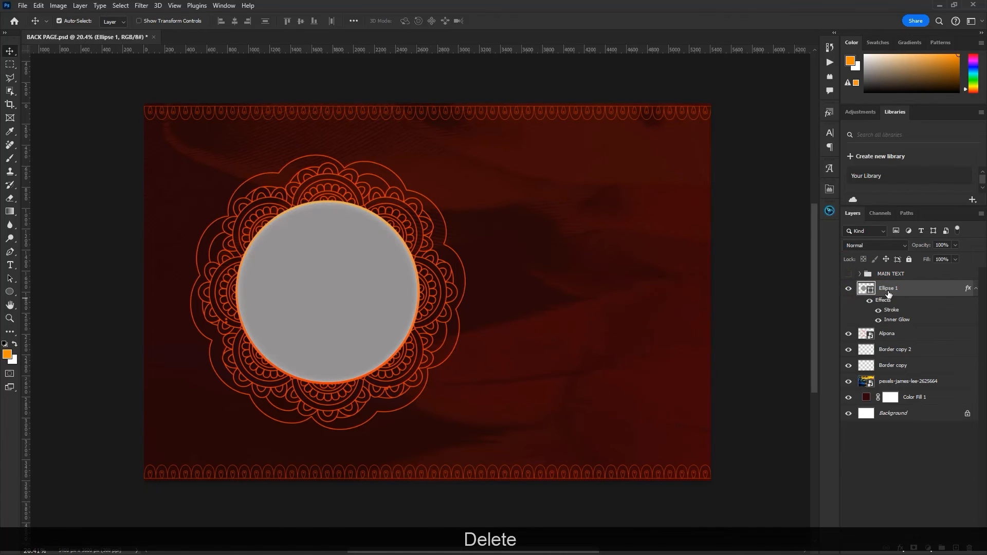
pyautogui.press('Delete')
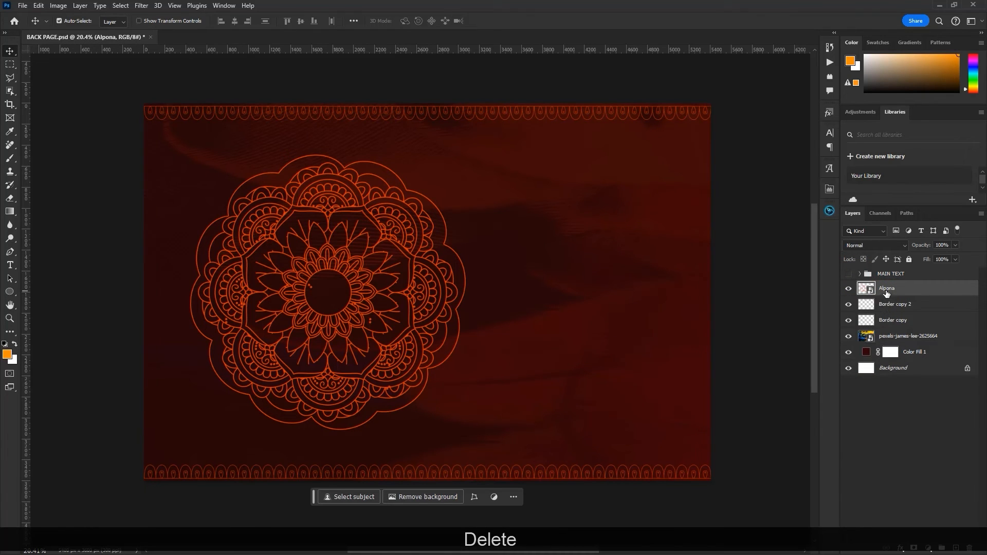
# - Enlarge the Alpona mandala and move it to the left page edge so that only part of it shows
pyautogui.press('ctrl')
pyautogui.hotkey('ctrl', 't')
pyautogui.moveTo(441, 267); pyautogui.dragTo(201, 289)
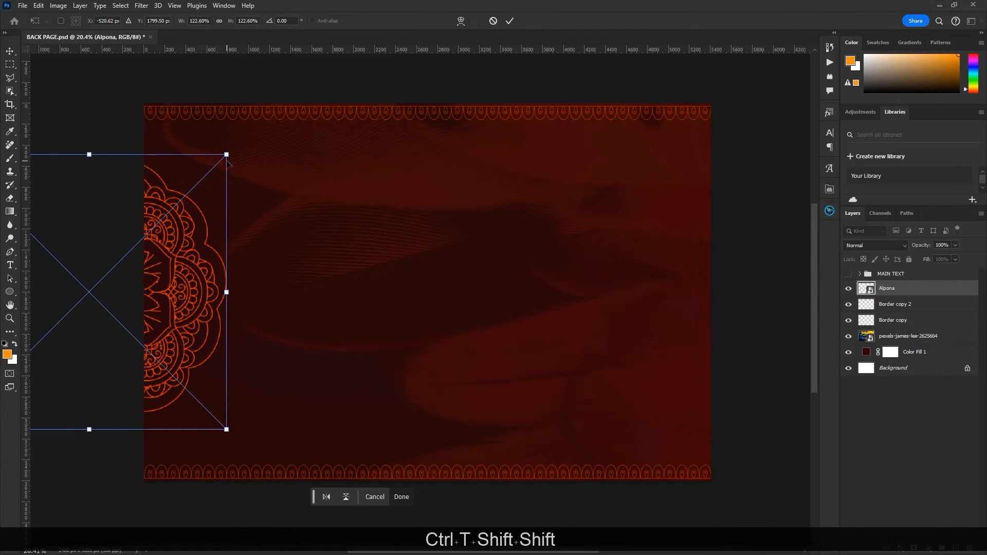
pyautogui.moveTo(227, 153); pyautogui.dragTo(255, 131)
pyautogui.moveTo(211, 181); pyautogui.dragTo(198, 187)
pyautogui.press('Return')
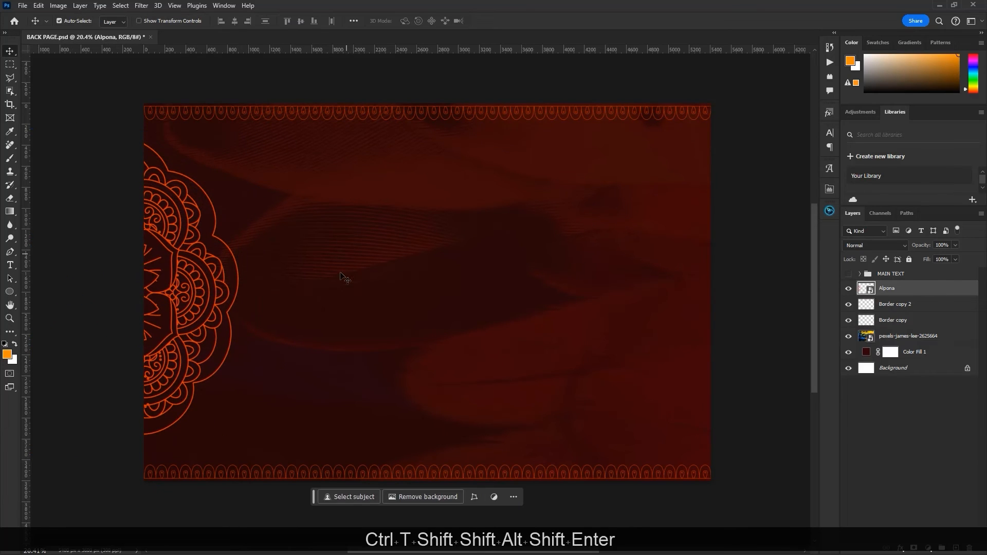
# - Duplicate the Alpona layer and move the copy horizontally to the right page edge as a matching half mandala
pyautogui.scroll(-2, 274, 264)
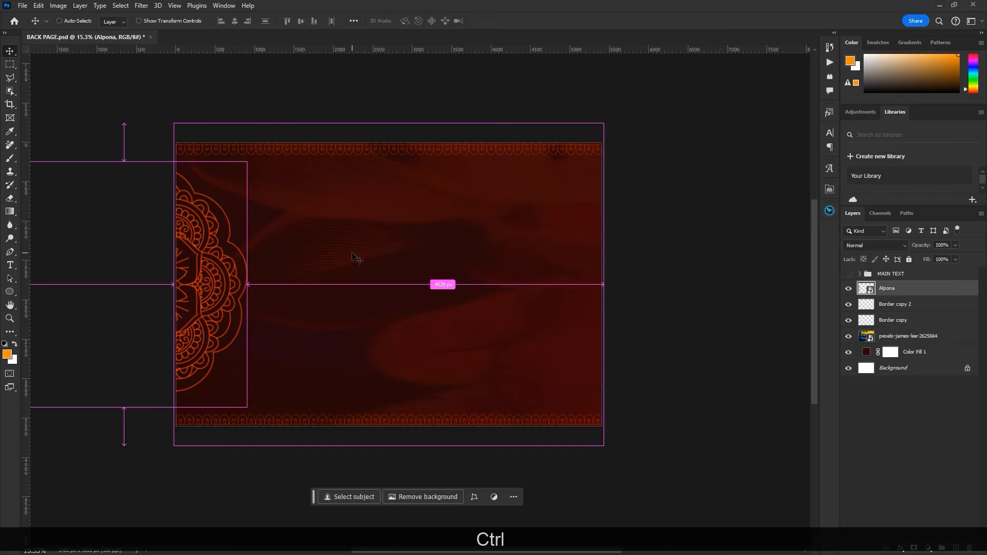
pyautogui.hotkey('ctrl', 'j')
pyautogui.hotkey('ctrl', 't')
pyautogui.moveTo(188, 292); pyautogui.dragTo(713, 293)
pyautogui.press('Return')
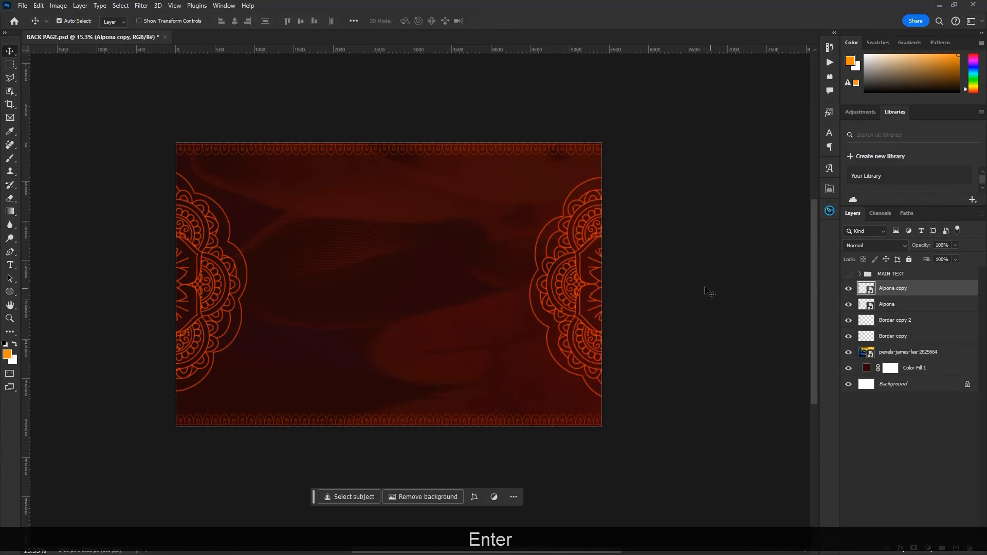
# - Reduce the opacity of both Alpona layers to 59%
pyautogui.scroll(1, 228, 204)
pyautogui.scroll(1, 243, 202)
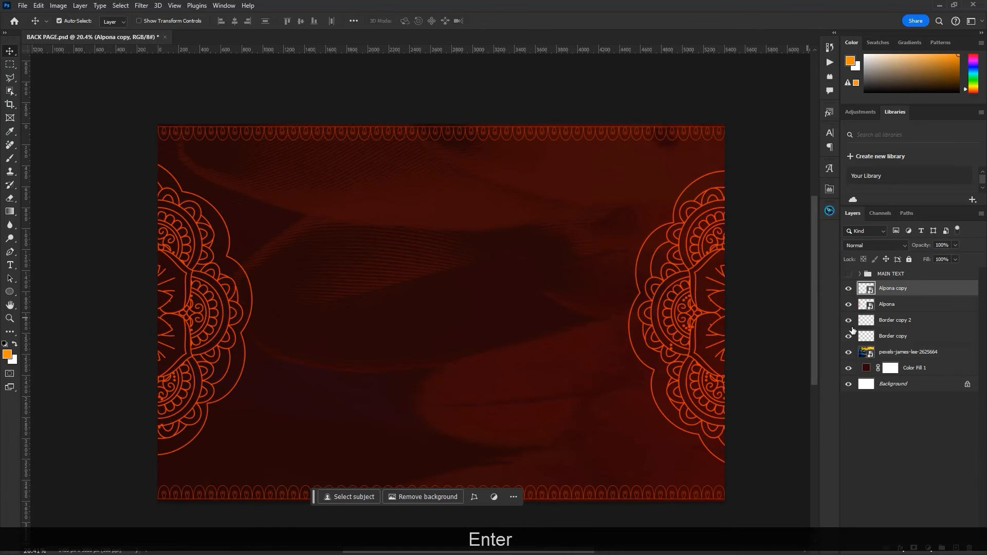
pyautogui.keyDown('shift'); pyautogui.click(888, 305); pyautogui.keyUp('shift')
pyautogui.moveTo(923, 247)
pyautogui.mouseDown()
pyautogui.moveTo(909, 245)
pyautogui.moveTo(920, 248)
pyautogui.mouseUp()
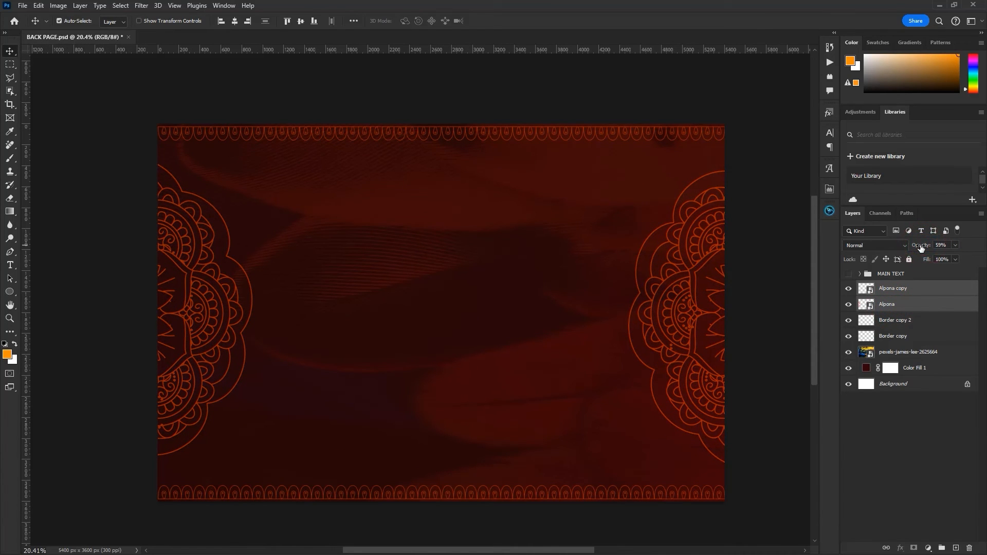
# - Add the text line "থেকে যাবো, তোমায় আমায় মিলে।" at 45 pt and position it centrally between the two mandalas
pyautogui.scroll(-2, 581, 231)
pyautogui.scroll(1, 514, 268)
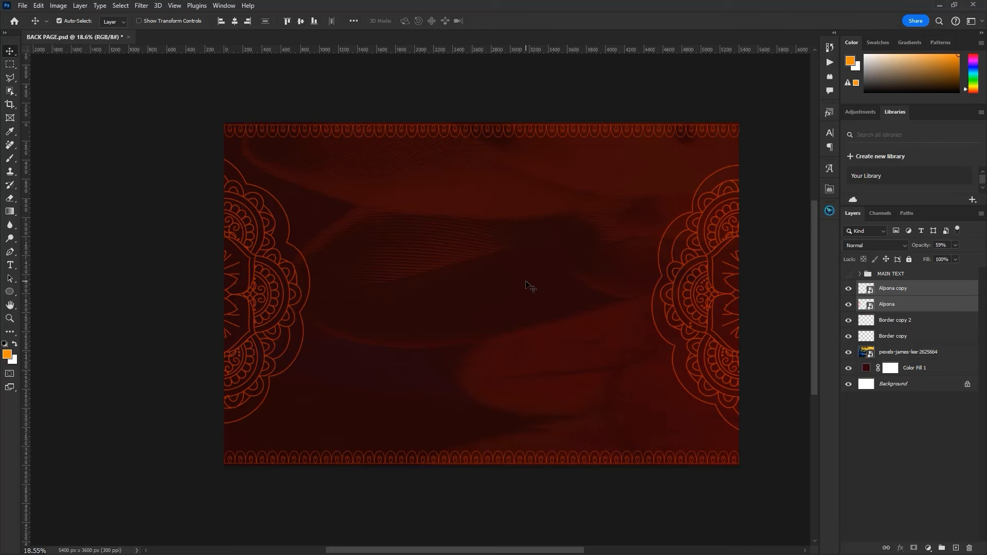
pyautogui.scroll(2, 500, 308)
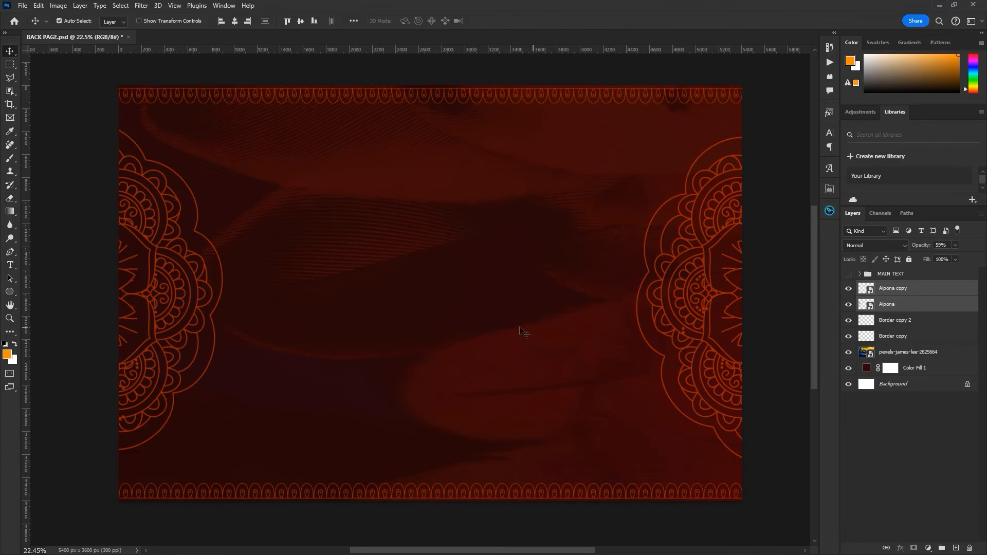
pyautogui.click(10, 265)
pyautogui.click(342, 314)
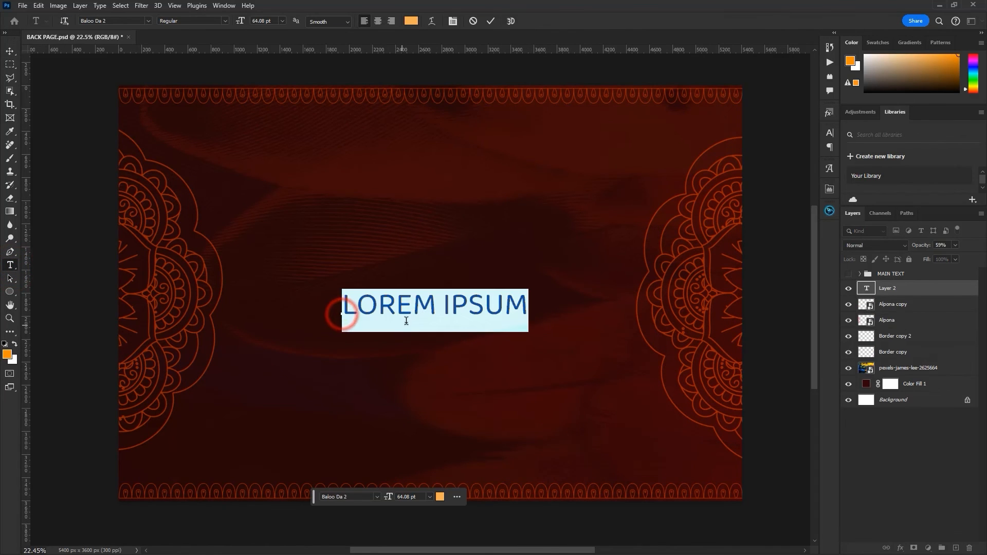
pyautogui.moveTo(249, 22); pyautogui.dragTo(238, 34)
pyautogui.press('ctrl')
pyautogui.write('থেকে যাবো, তোমায় আমায় মিলে।')
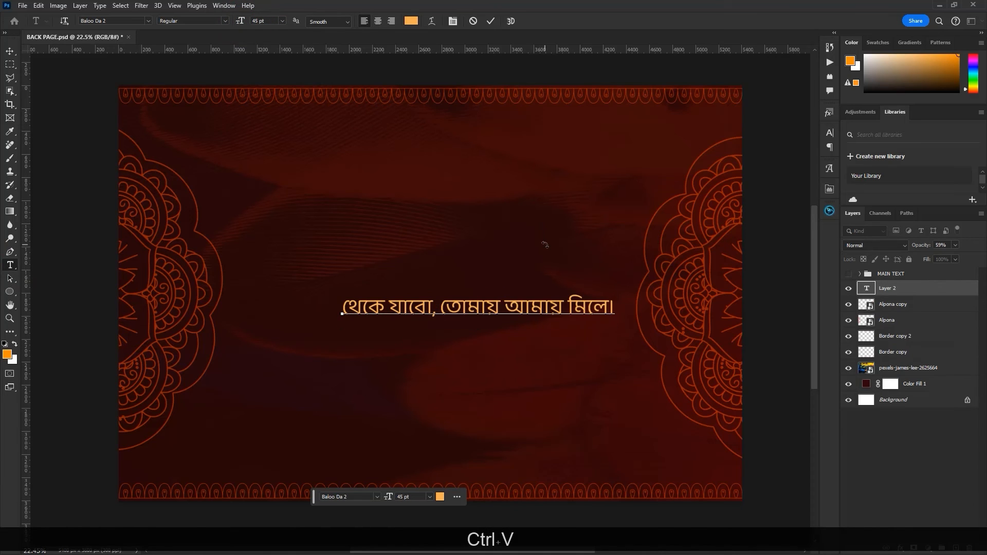
pyautogui.click(9, 51)
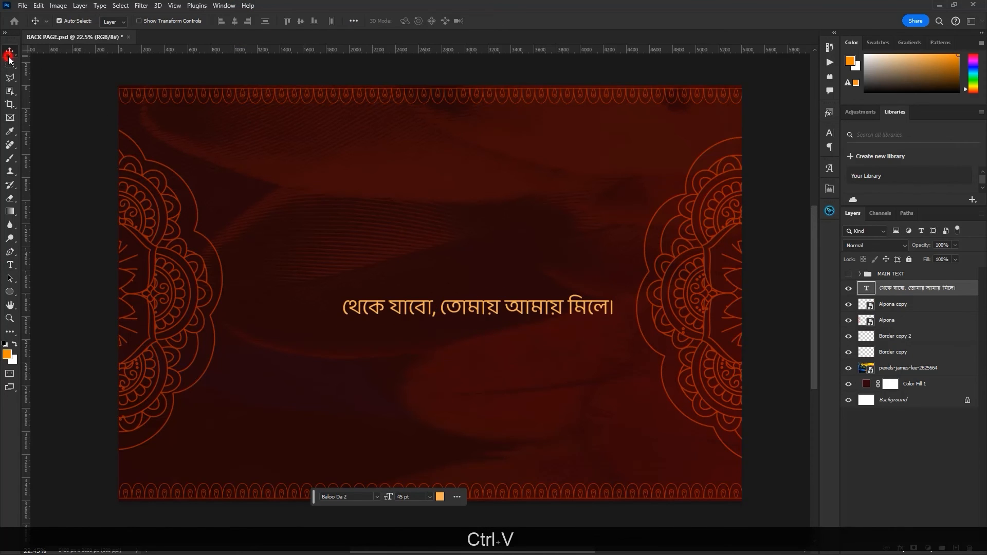
pyautogui.moveTo(555, 311); pyautogui.dragTo(509, 278)
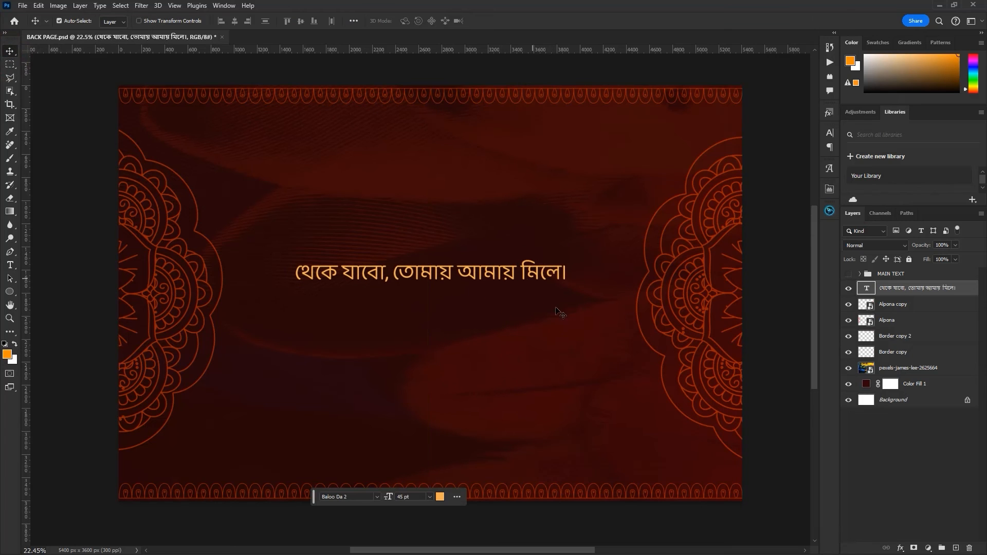
# - Set the font of the Bengali line to Li Hasan Iccheghuri Unicode
pyautogui.click(830, 133)
pyautogui.click(768, 148)
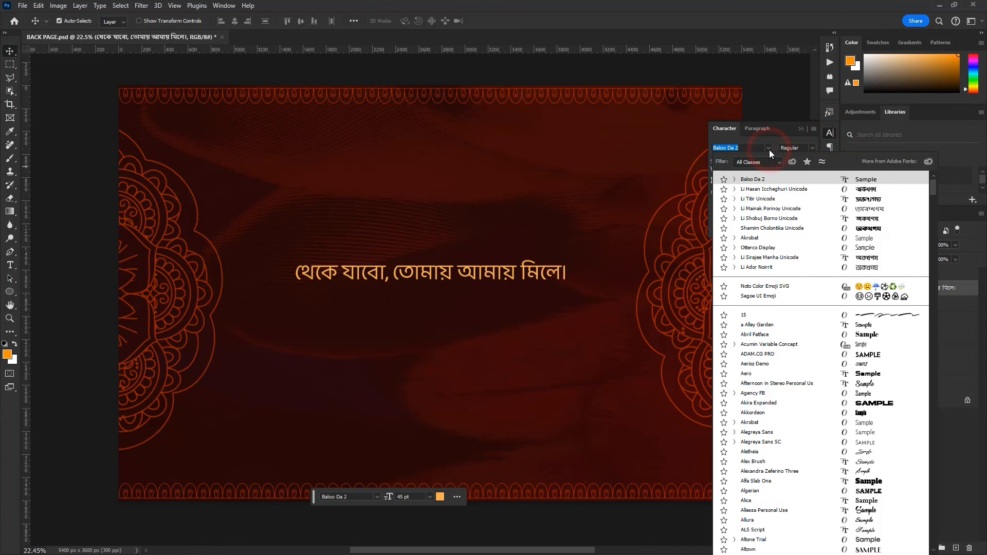
pyautogui.click(769, 189)
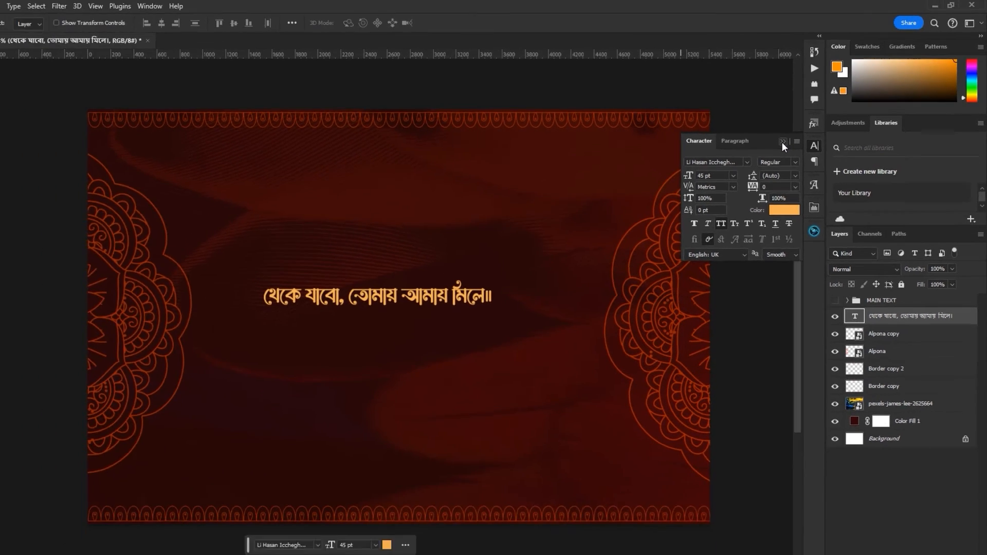
pyautogui.click(734, 175)
# - Scale the Bengali line up to about 122% and recentre it on the page
pyautogui.press('ctrl')
pyautogui.hotkey('ctrl', 't')
pyautogui.moveTo(535, 254); pyautogui.dragTo(583, 234)
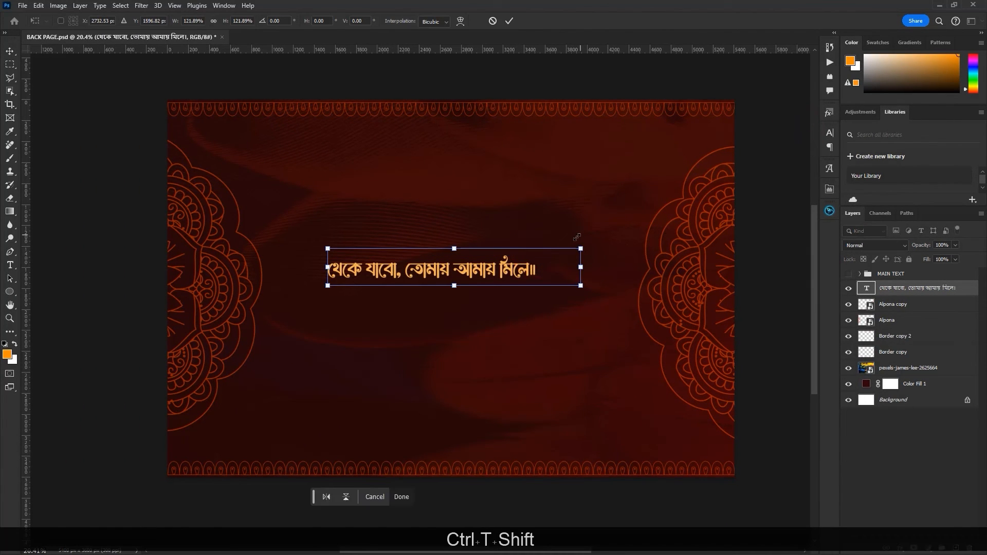
pyautogui.press('Return')
pyautogui.moveTo(516, 265); pyautogui.dragTo(513, 274)
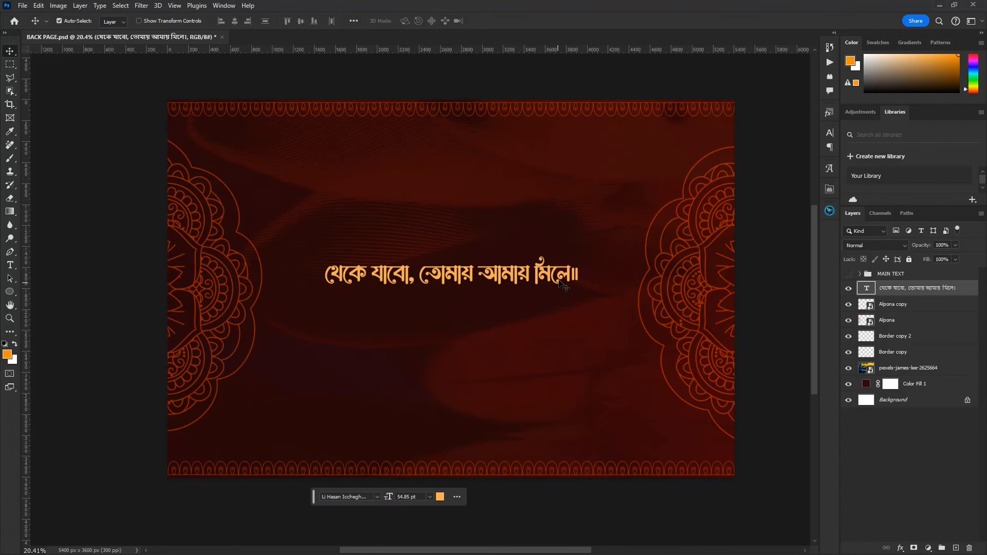
# - Move the floral divider, Layer 1, out of the MAIN TEXT group to below the text layer and place it centred beneath the Bengali line
pyautogui.scroll(2, 563, 284)
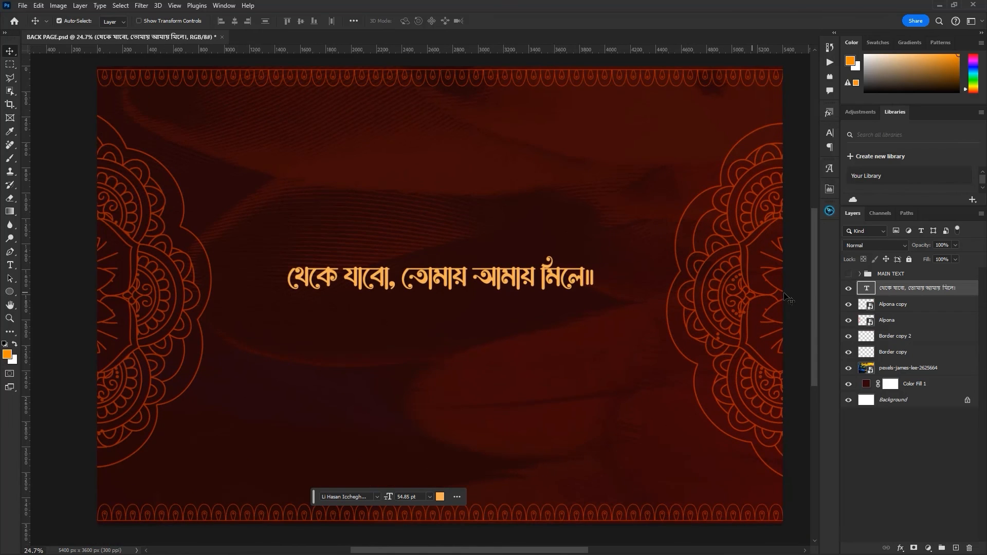
pyautogui.click(860, 274)
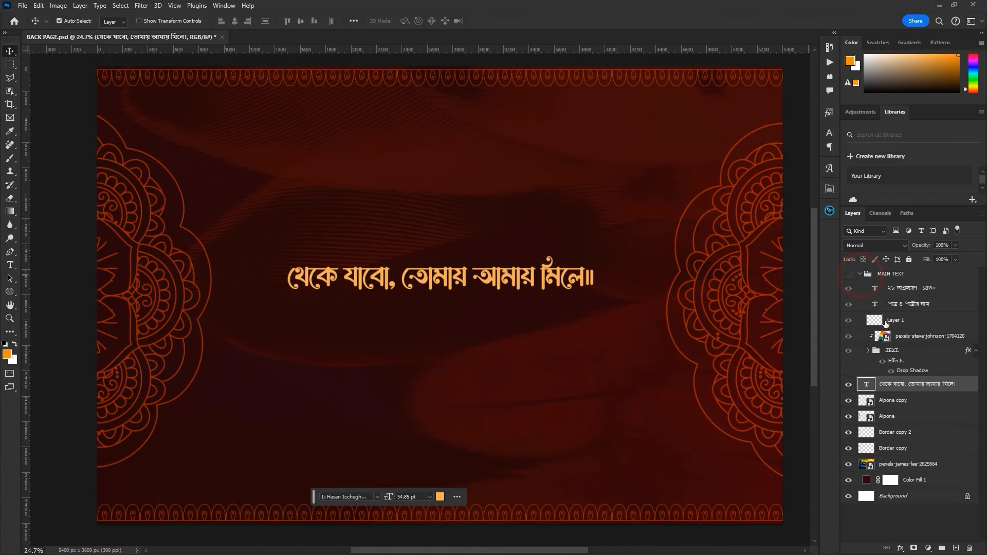
pyautogui.click(885, 321)
pyautogui.moveTo(890, 320); pyautogui.dragTo(893, 391)
pyautogui.moveTo(654, 393); pyautogui.dragTo(457, 313)
pyautogui.scroll(-2, 463, 285)
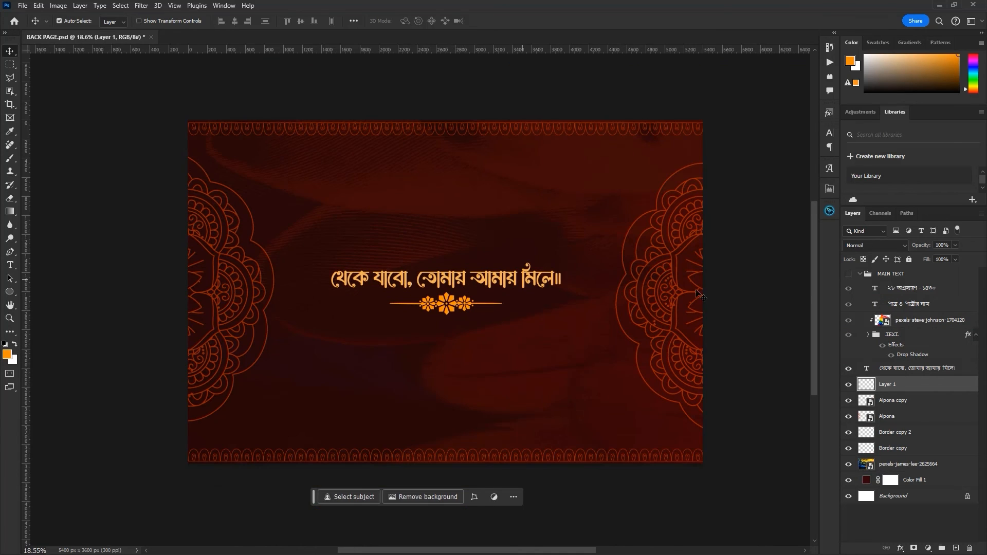
# - Collapse the hidden MAIN TEXT group and delete it with its contents
pyautogui.click(859, 274)
pyautogui.click(891, 275)
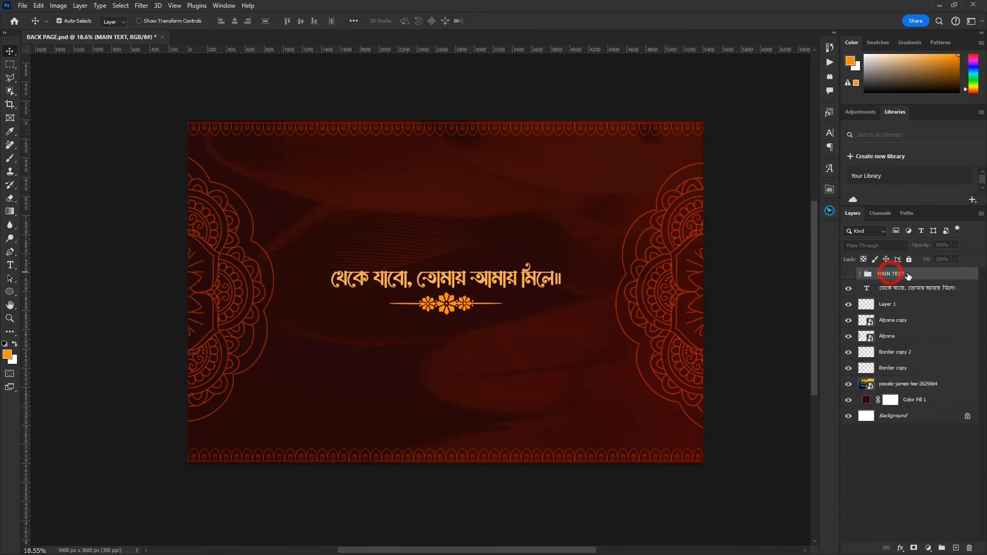
pyautogui.press('Delete')
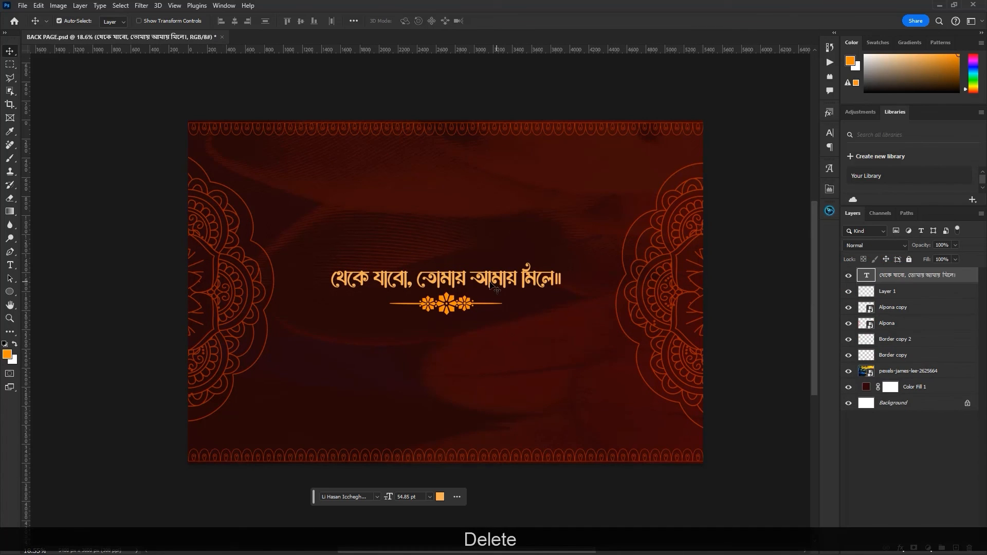
pyautogui.scroll(2, 450, 300)
pyautogui.scroll(-2, 450, 301)
pyautogui.scroll(2, 425, 304)
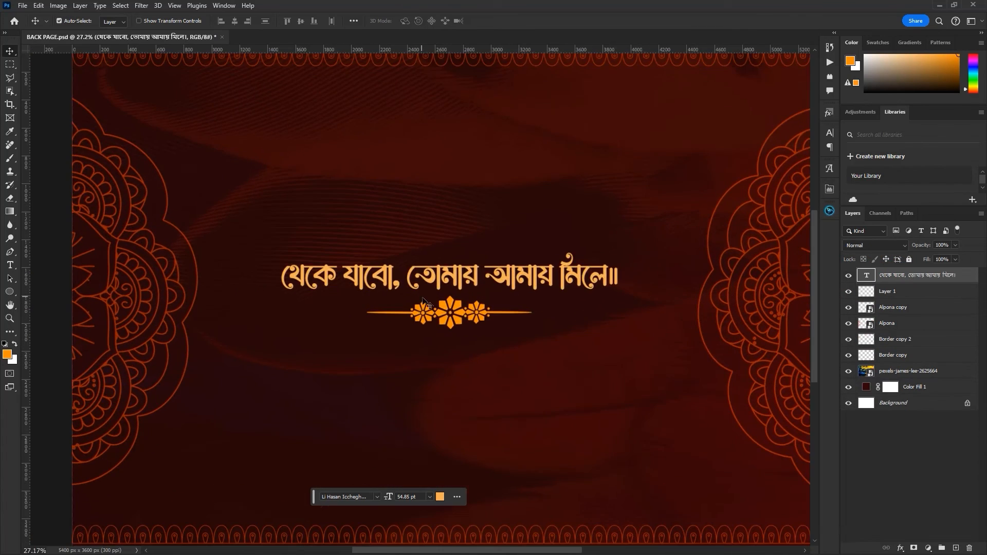
# - Add a Color Overlay to the floral divider, Layer 1, using the light orange #f5b056 sampled from the Bengali line
pyautogui.click(465, 318)
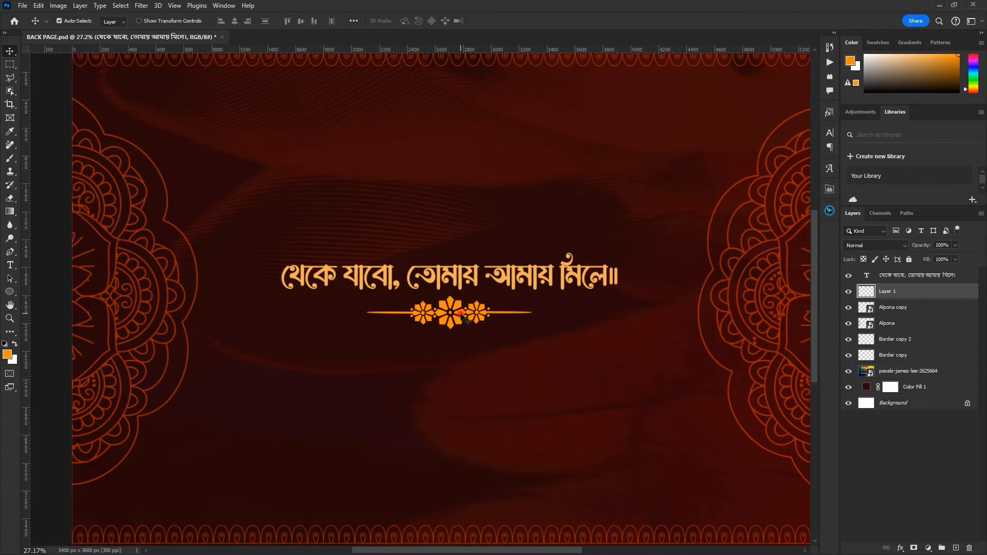
pyautogui.doubleClick(958, 290)
pyautogui.moveTo(629, 143); pyautogui.dragTo(711, 138)
pyautogui.click(632, 292)
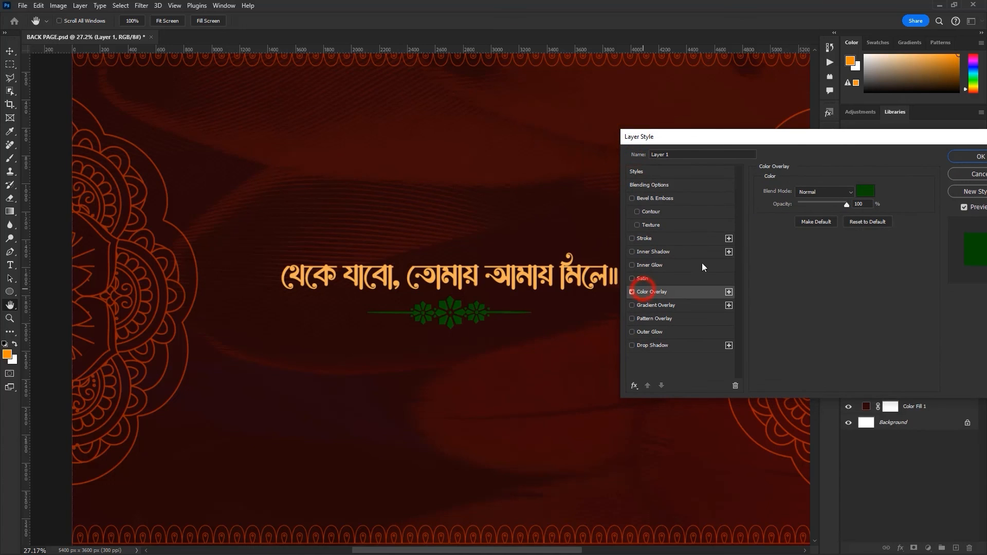
pyautogui.click(864, 192)
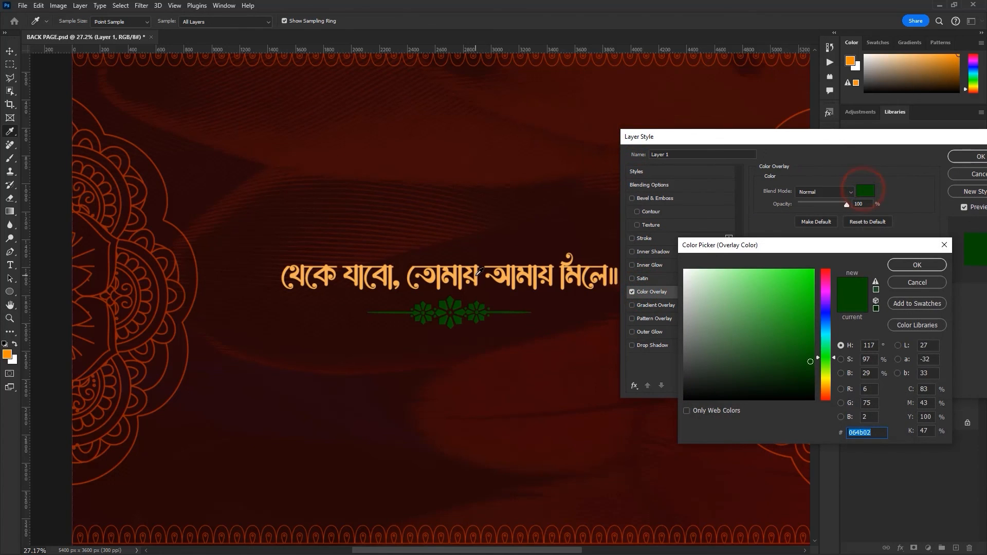
pyautogui.click(475, 276)
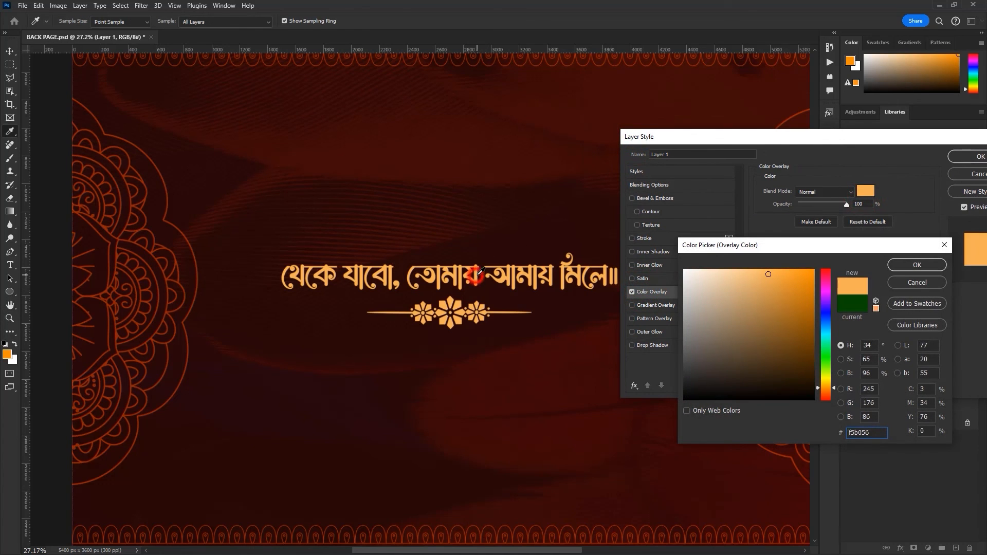
pyautogui.click(915, 265)
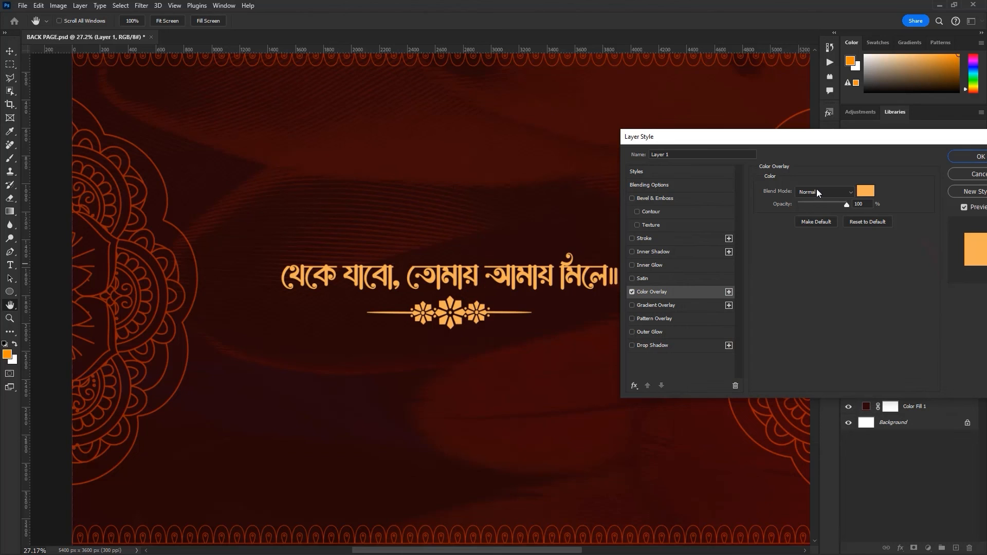
pyautogui.moveTo(861, 144); pyautogui.dragTo(798, 151)
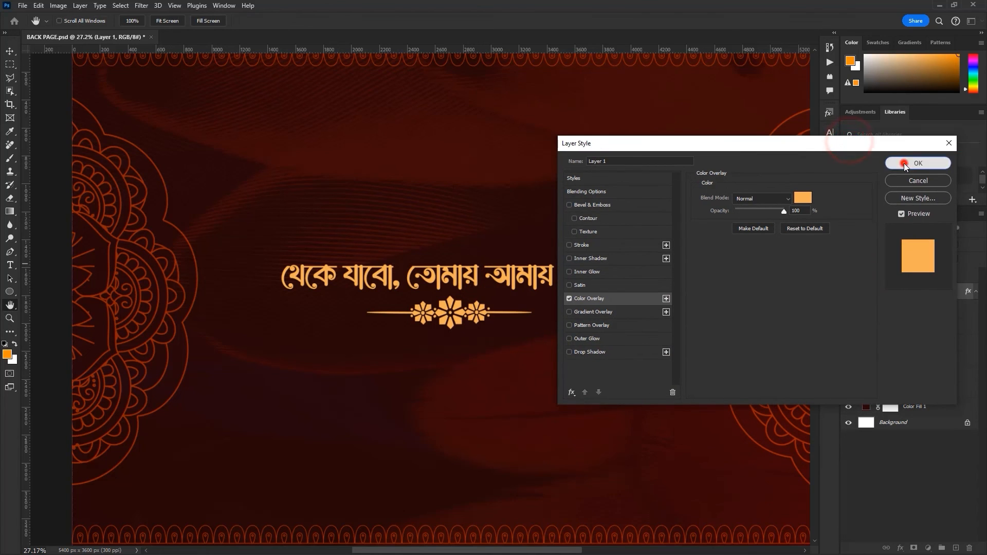
pyautogui.click(904, 163)
# - Nudge the Bengali line slightly upward to widen its gap above the floral divider
pyautogui.scroll(-3, 476, 285)
pyautogui.scroll(3, 461, 280)
pyautogui.moveTo(453, 285); pyautogui.dragTo(454, 280)
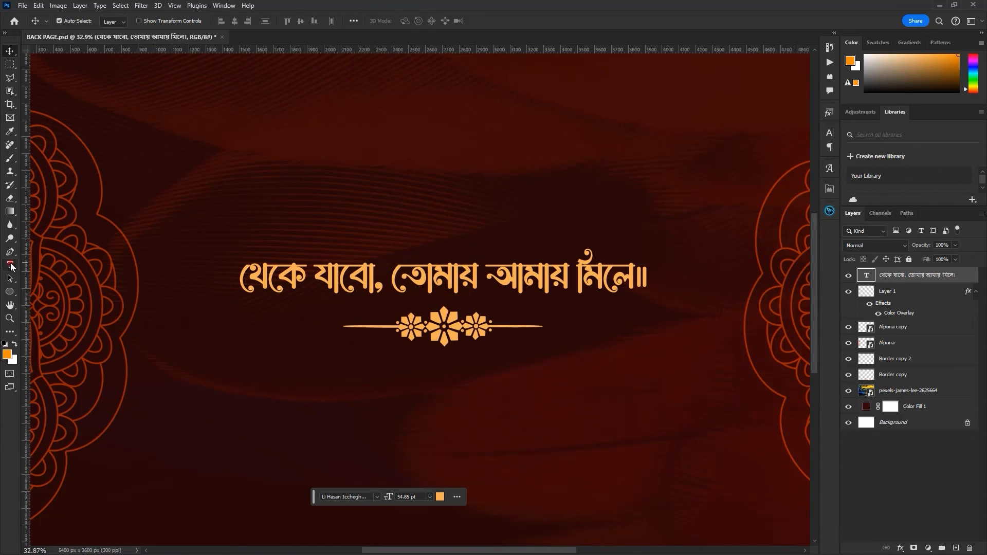
# - Add the text line "a Biyer Golpo Presentation" below the floral divider
pyautogui.click(10, 266)
pyautogui.click(320, 397)
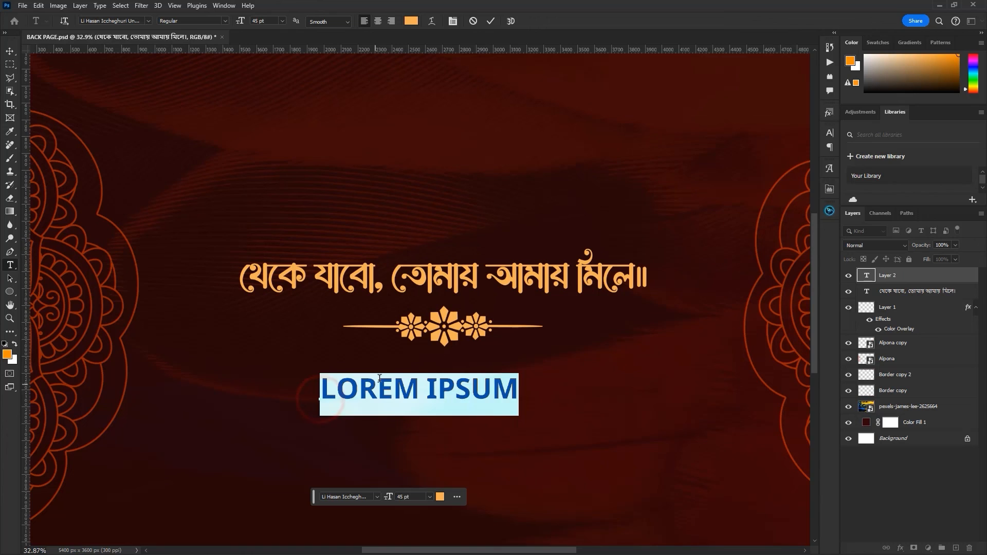
pyautogui.write('A BI')
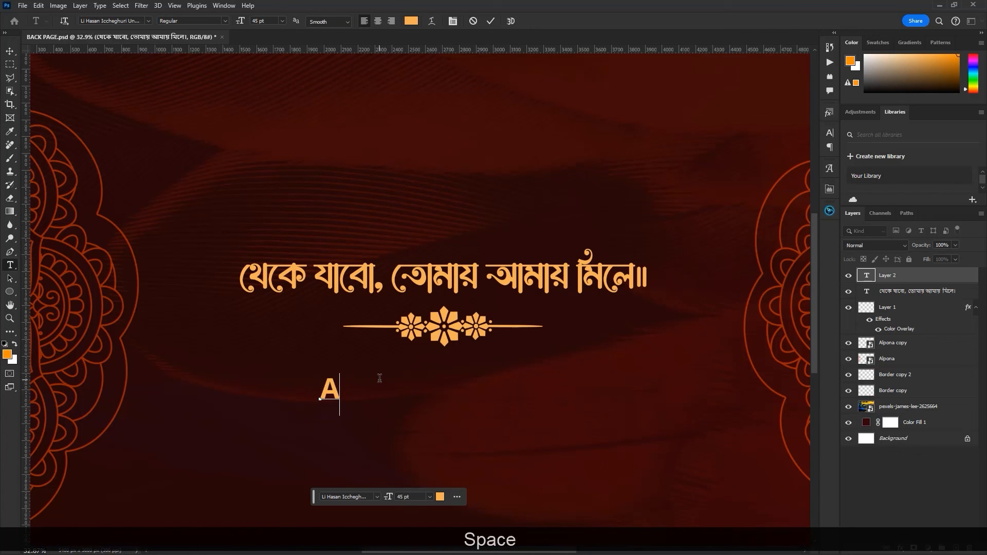
pyautogui.write('YER GOLPO PRESENTATION')
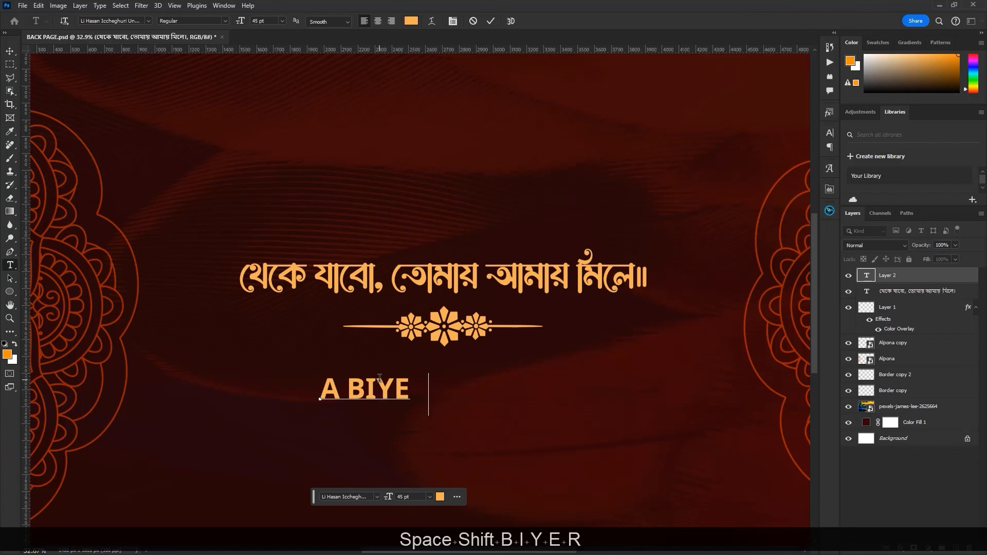
pyautogui.click(490, 21)
# - Scale the presentation line down to about 61.56% and place it centred just beneath the floral divider
pyautogui.hotkey('ctrl', 't')
pyautogui.moveTo(756, 375); pyautogui.dragTo(584, 378)
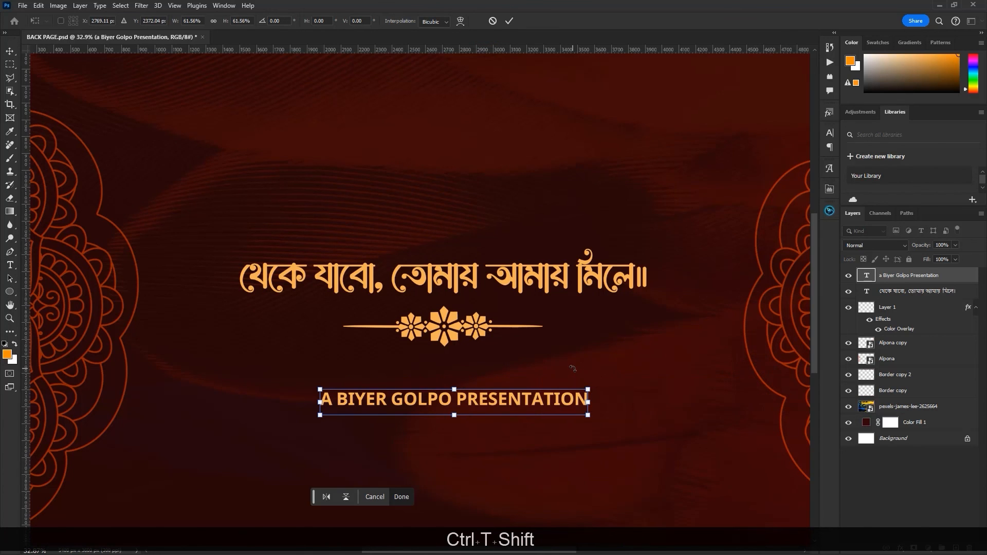
pyautogui.press('Return')
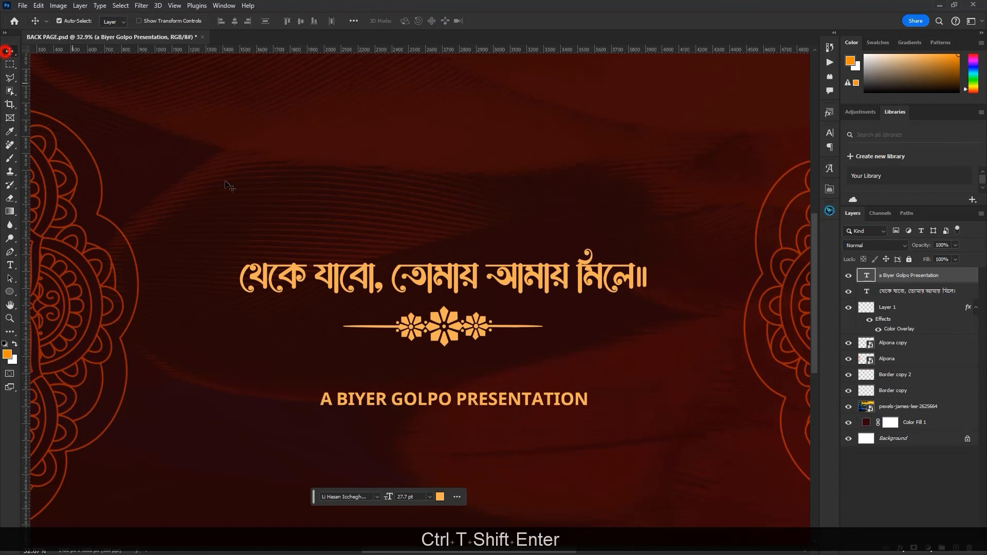
pyautogui.moveTo(497, 404); pyautogui.dragTo(493, 366)
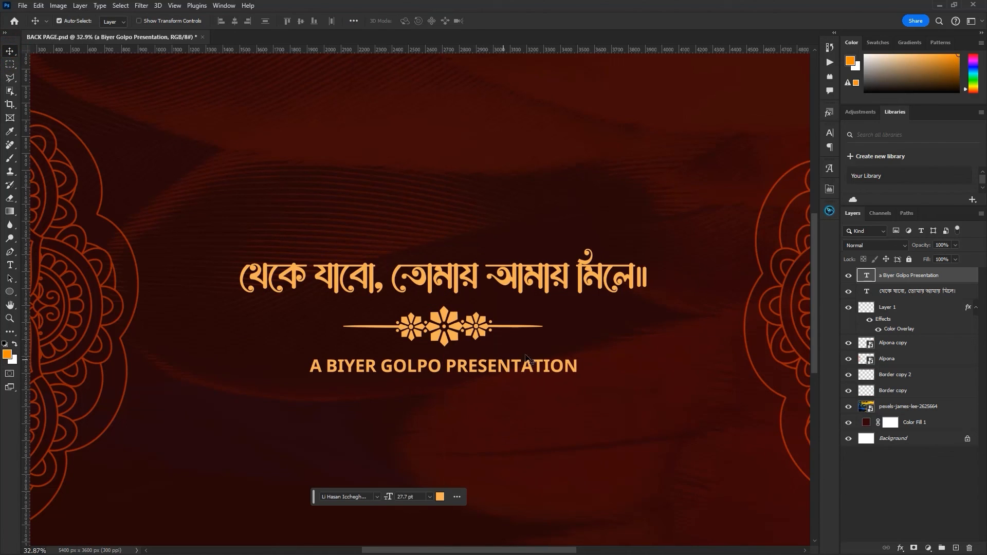
# - Set the presentation line in Lovelace Script Light without All Caps and recentre it beneath the divider
pyautogui.click(826, 135)
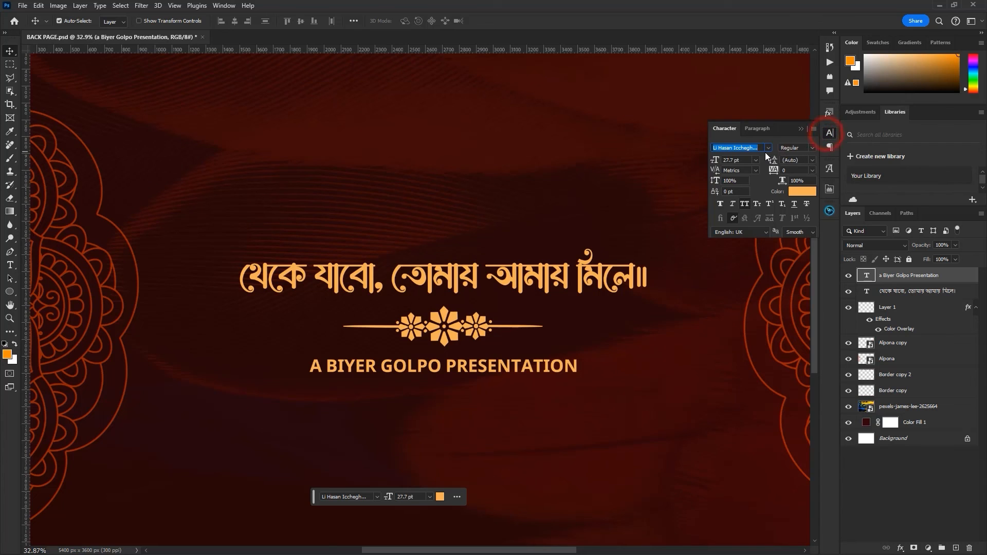
pyautogui.write('love')
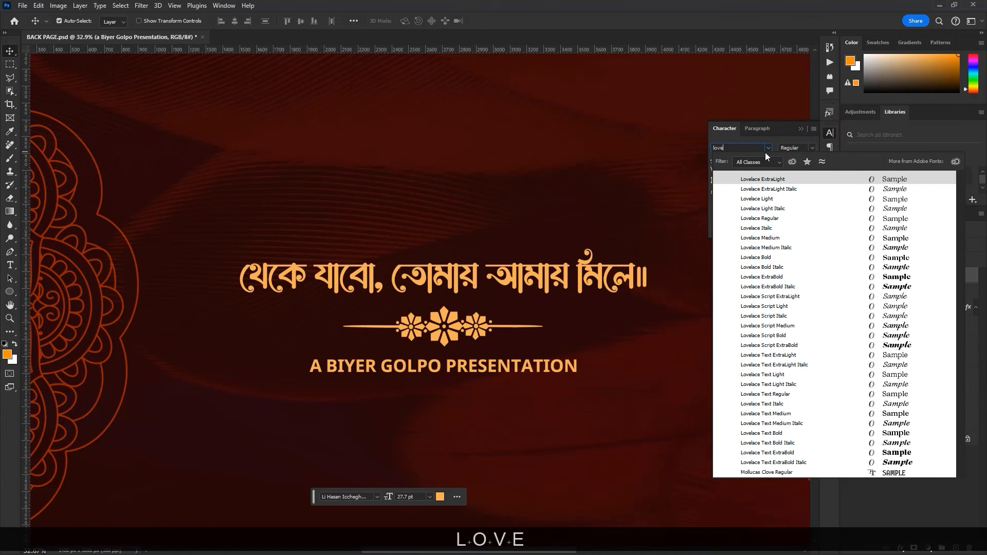
pyautogui.click(766, 308)
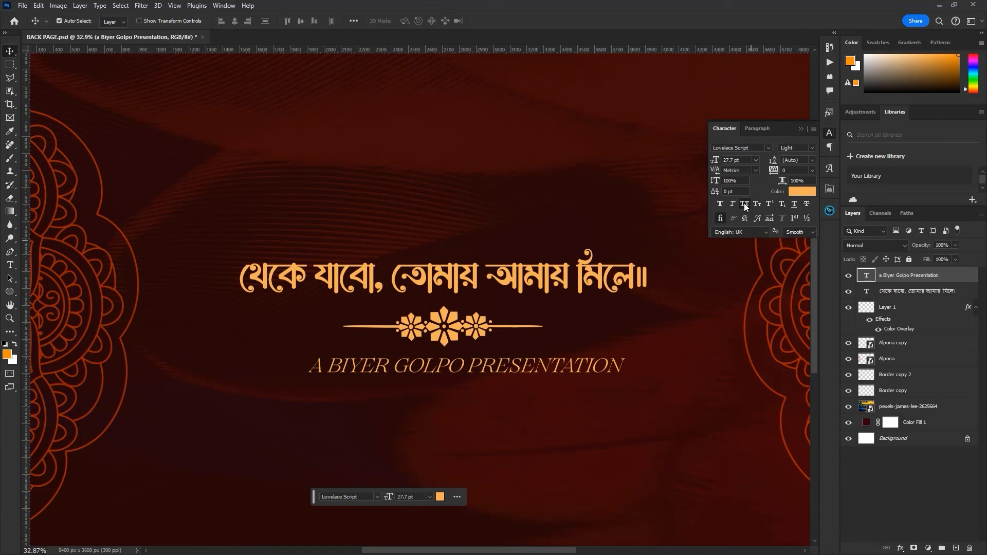
pyautogui.click(744, 203)
pyautogui.moveTo(402, 378); pyautogui.dragTo(364, 368)
# - Set the words "Biyer Golpo" in the presentation line to the Medium weight
pyautogui.click(10, 265)
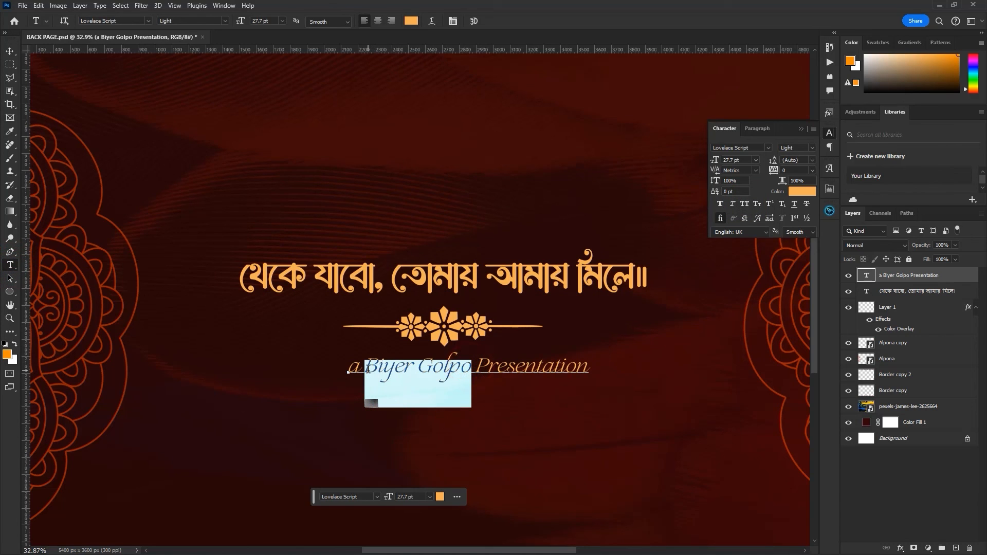
pyautogui.click(812, 148)
pyautogui.click(800, 186)
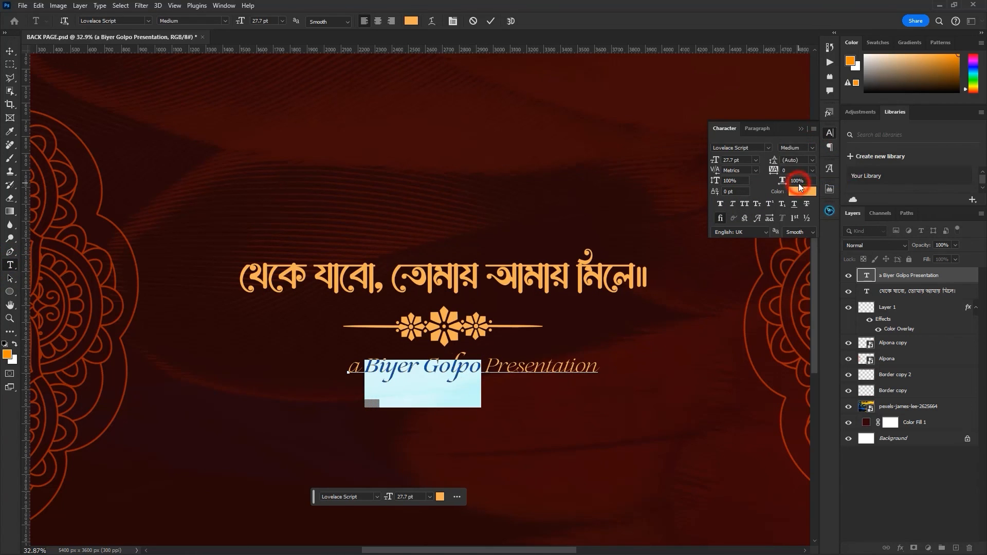
pyautogui.click(490, 20)
# - Reduce the presentation line's font size to 18 pt and recentre it beneath the floral divider
pyautogui.scroll(-2, 422, 355)
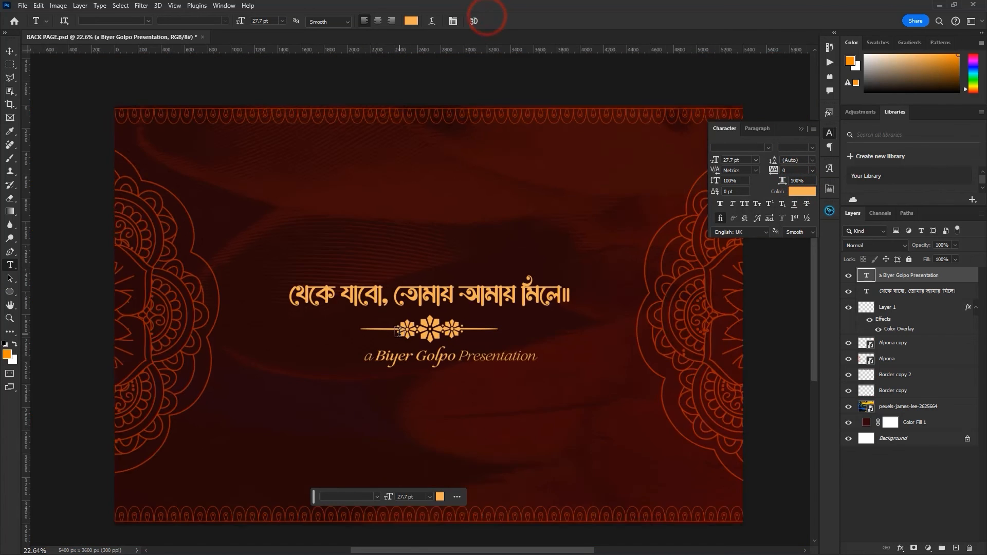
pyautogui.scroll(2, 422, 355)
pyautogui.scroll(2, 422, 355)
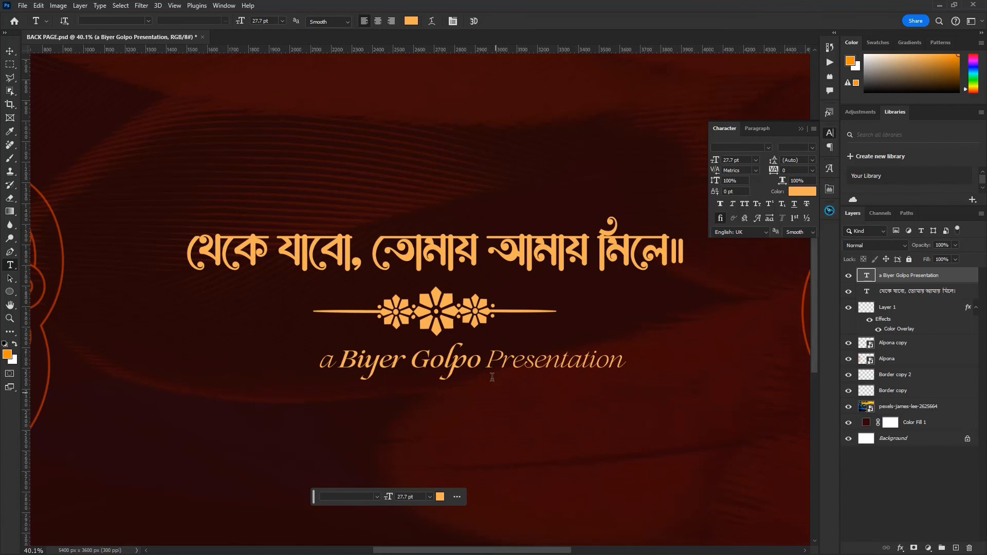
pyautogui.moveTo(714, 154); pyautogui.dragTo(713, 160)
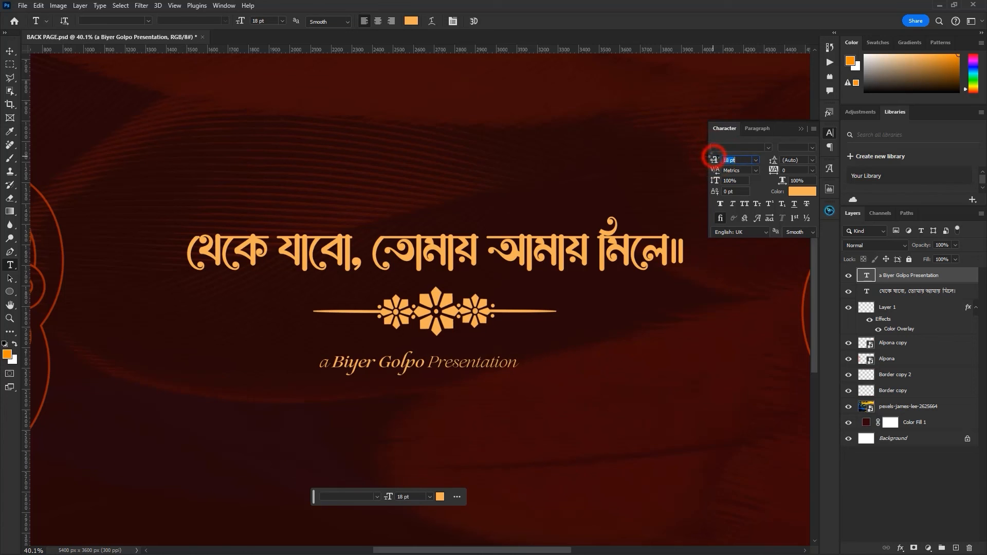
pyautogui.click(7, 52)
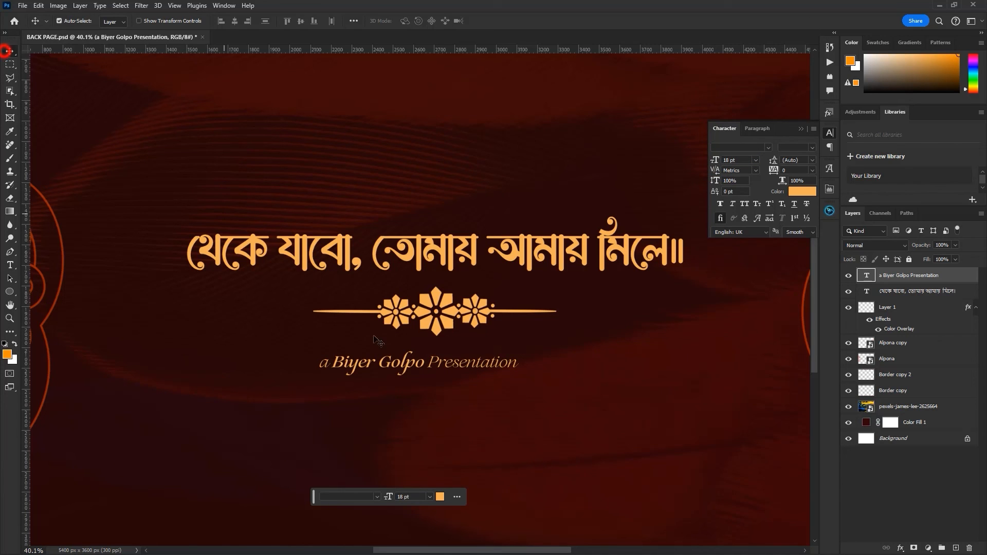
pyautogui.moveTo(405, 368); pyautogui.dragTo(427, 362)
# - Align the two text layers and the floral divider on their horizontal centres and distribute them evenly in the vertical direction
pyautogui.scroll(-5, 430, 301)
pyautogui.scroll(1, 446, 301)
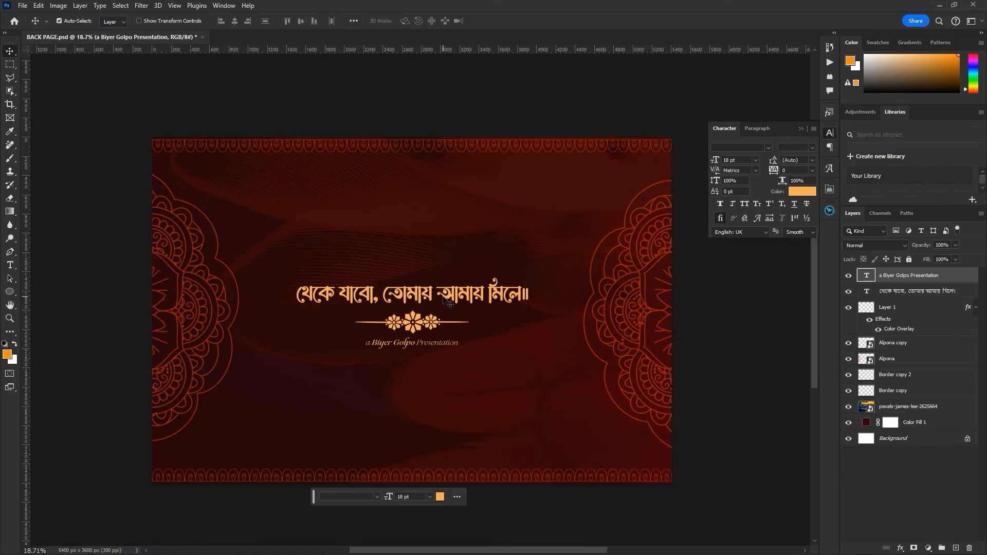
pyautogui.keyDown('ctrl'); pyautogui.click(889, 291); pyautogui.keyUp('ctrl')
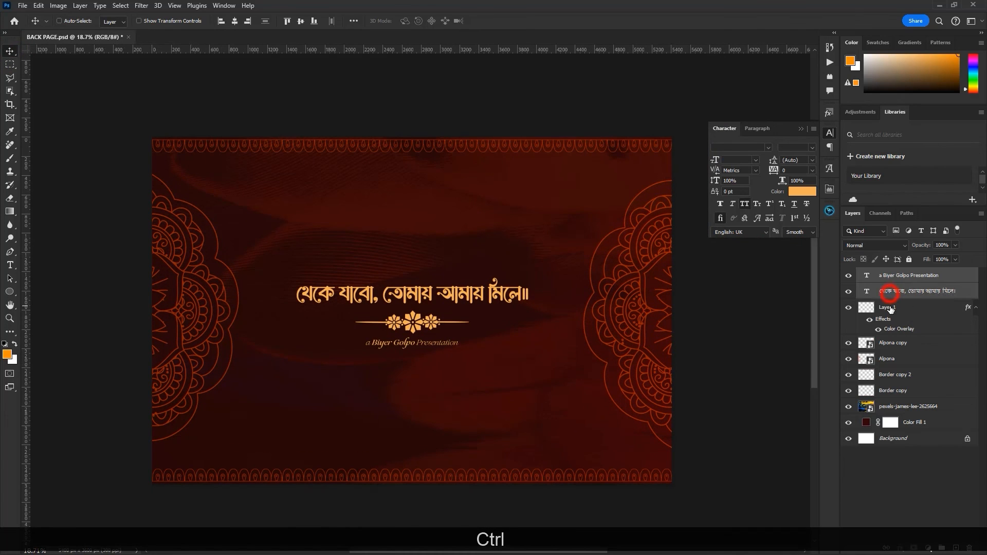
pyautogui.keyDown('ctrl'); pyautogui.click(890, 308); pyautogui.keyUp('ctrl')
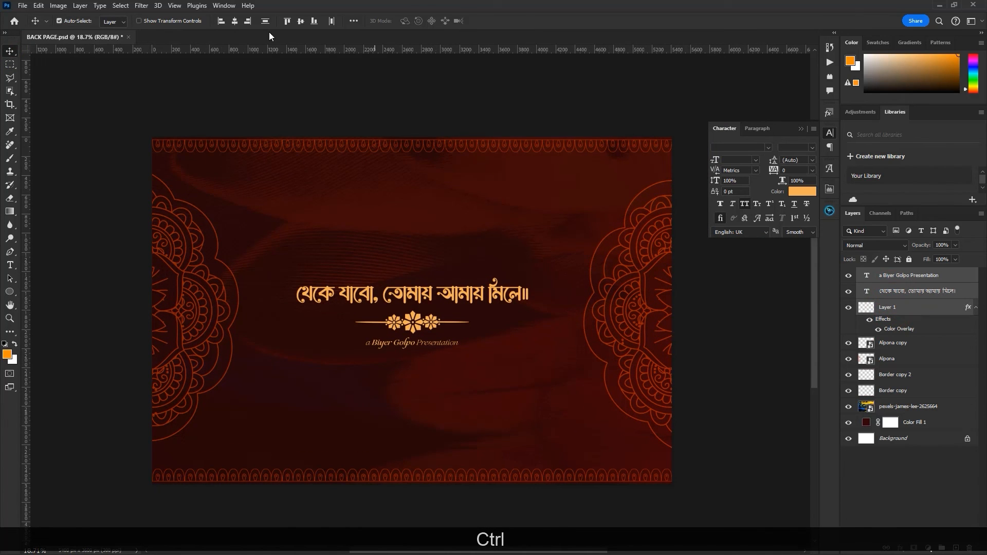
pyautogui.click(235, 21)
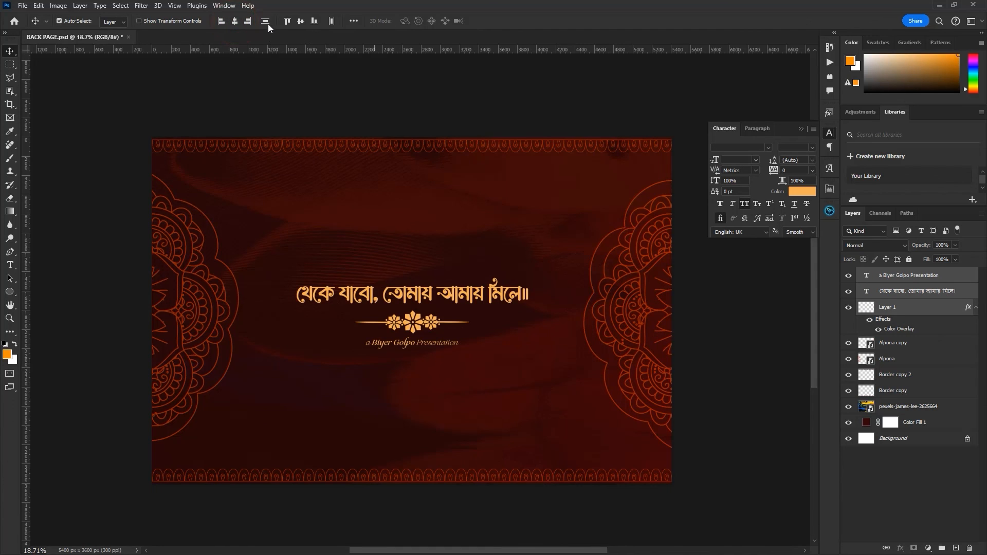
pyautogui.click(265, 22)
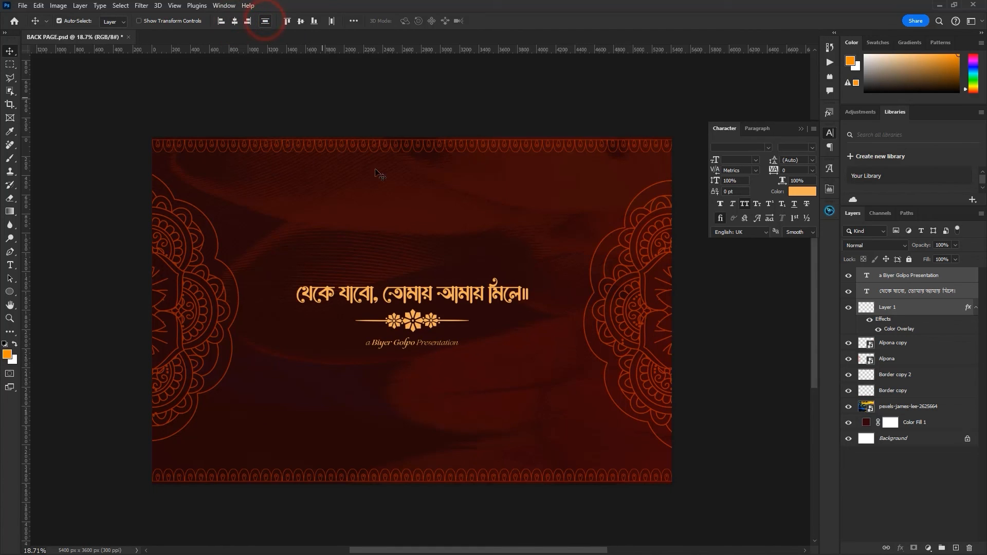
# - Scale the two text lines and the floral divider together to about 116.69% around their centre
pyautogui.hotkey('ctrl', 't')
pyautogui.moveTo(465, 324); pyautogui.dragTo(464, 322)
pyautogui.moveTo(527, 276); pyautogui.dragTo(548, 269)
pyautogui.press('Return')
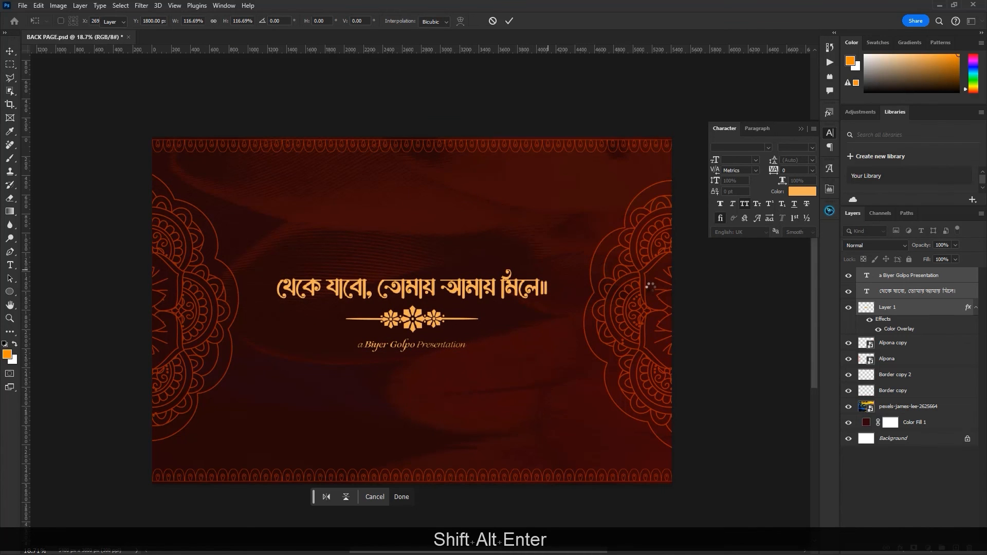